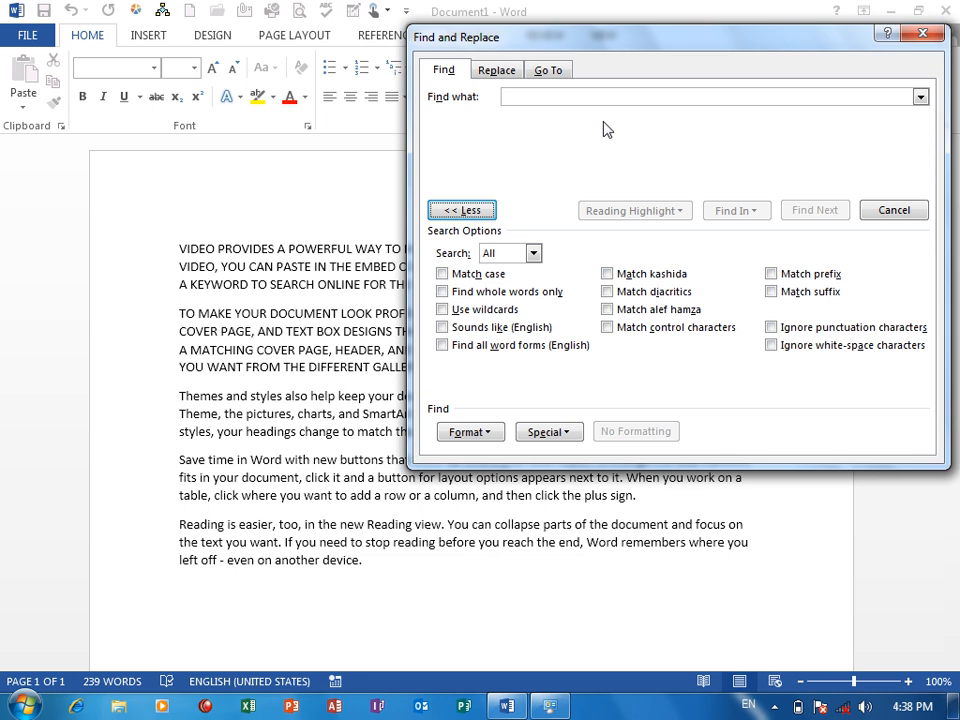
# Search the document for "the" and go to the next occurrence.
pyautogui.click(566, 99)
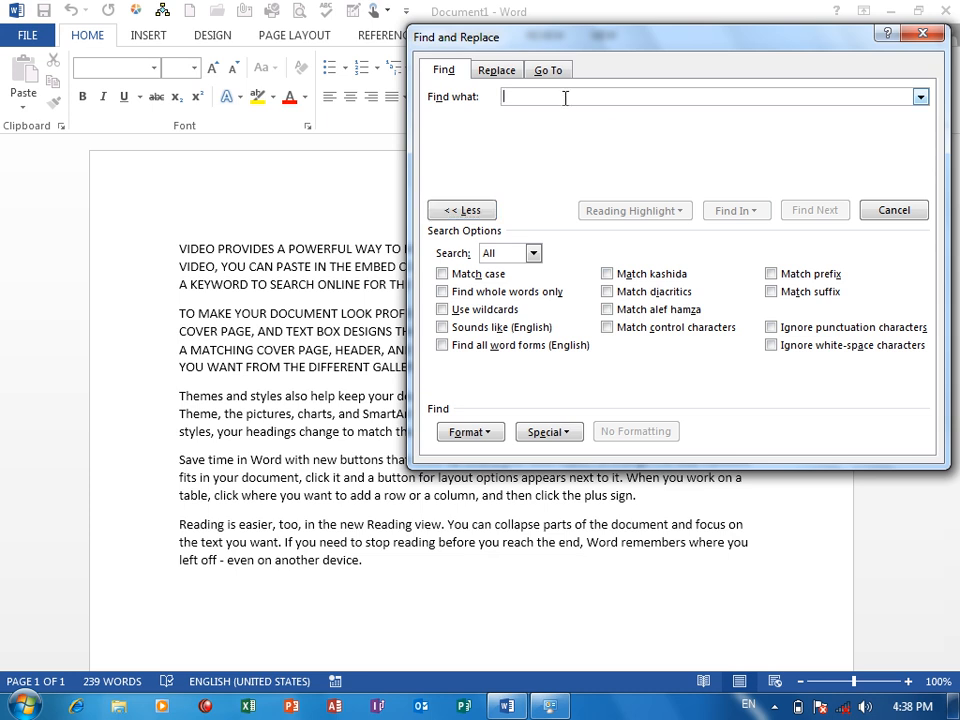
pyautogui.write('the')
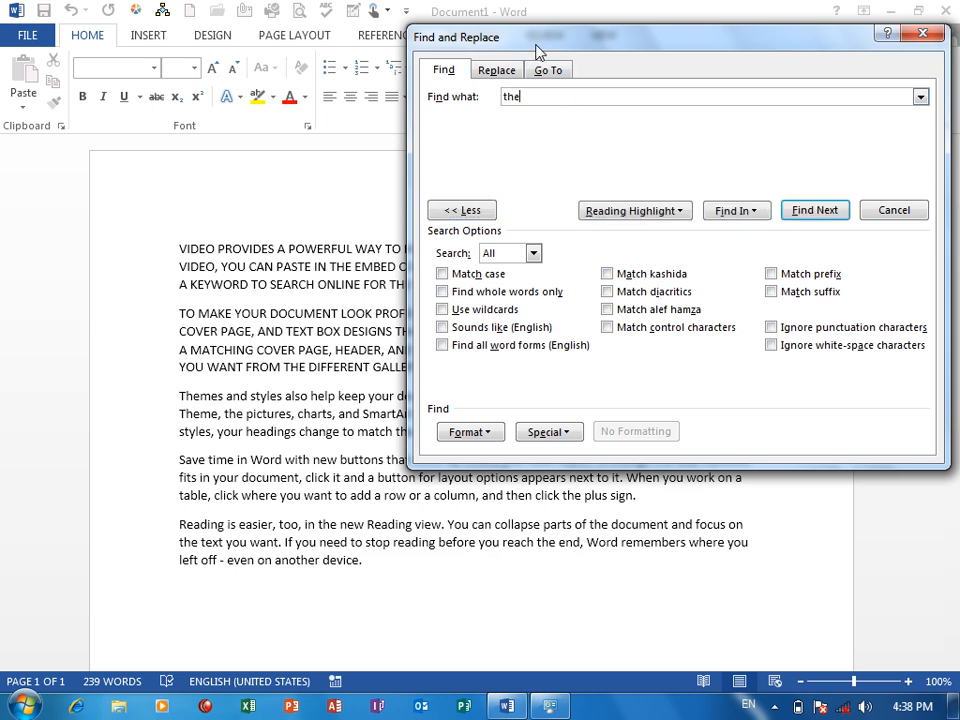
pyautogui.moveTo(530, 44); pyautogui.dragTo(547, 47)
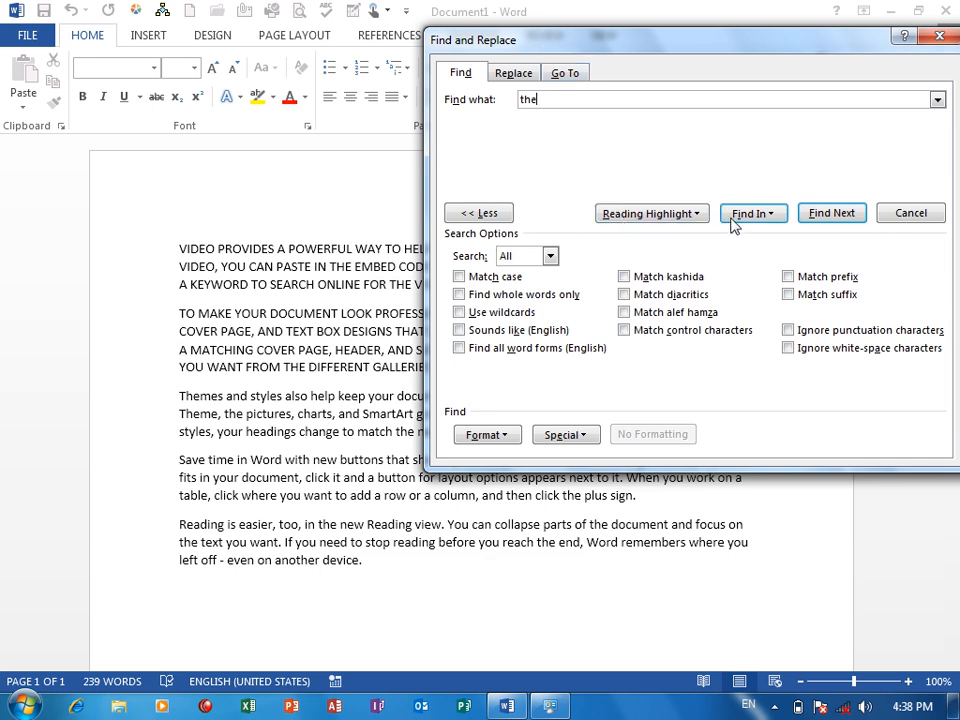
pyautogui.click(830, 214)
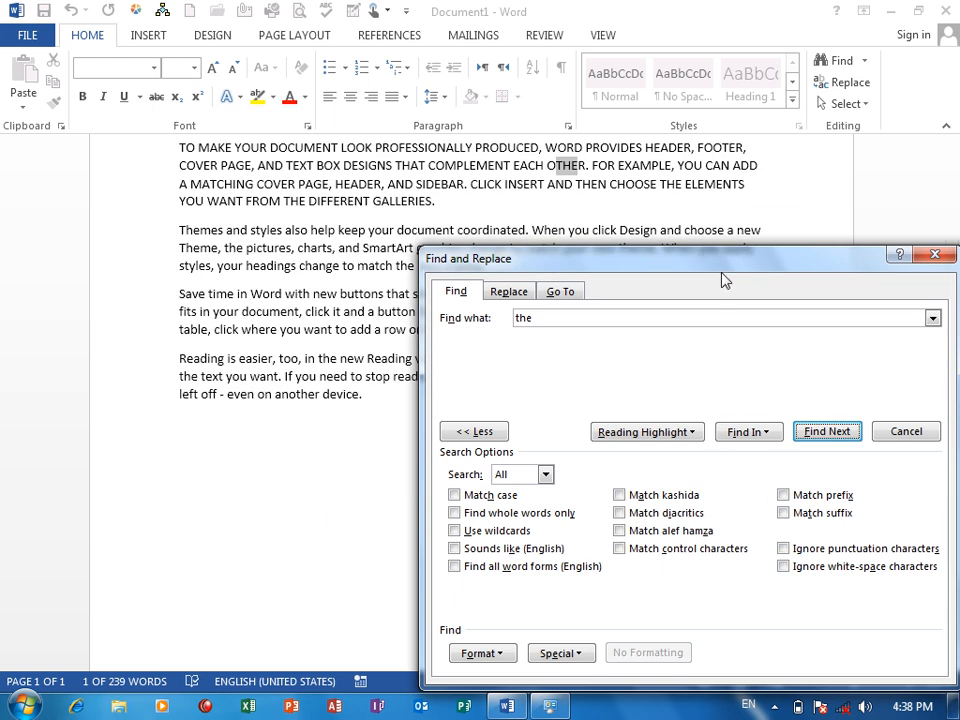
# Find all occurrences of "the" in the document at once, keeping the dialog clear of the text.
pyautogui.moveTo(725, 281); pyautogui.dragTo(473, 380)
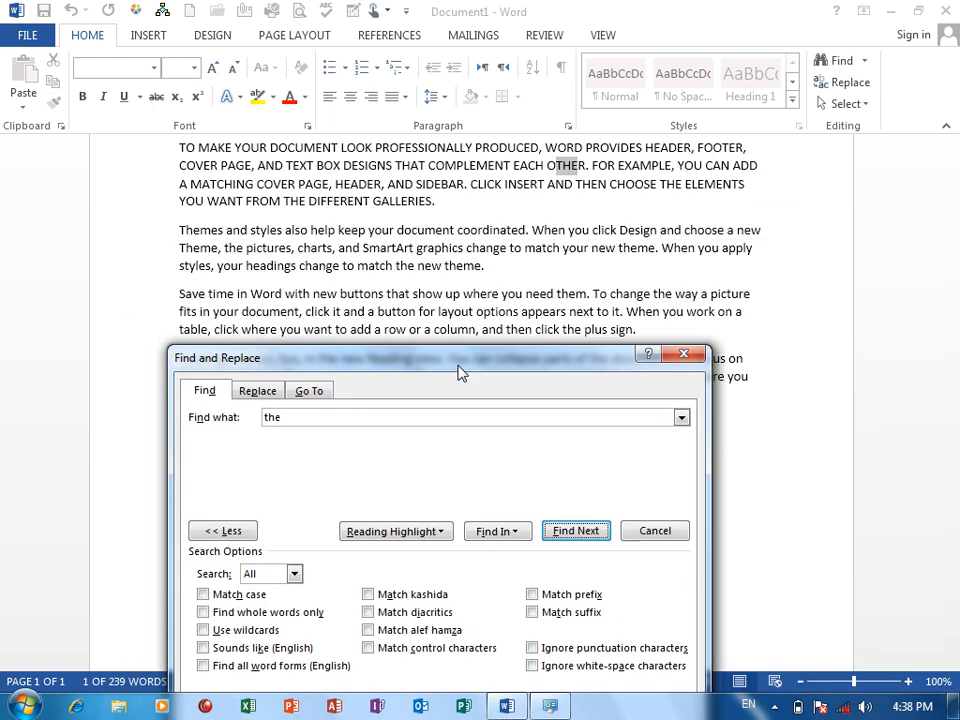
pyautogui.click(497, 531)
pyautogui.click(508, 574)
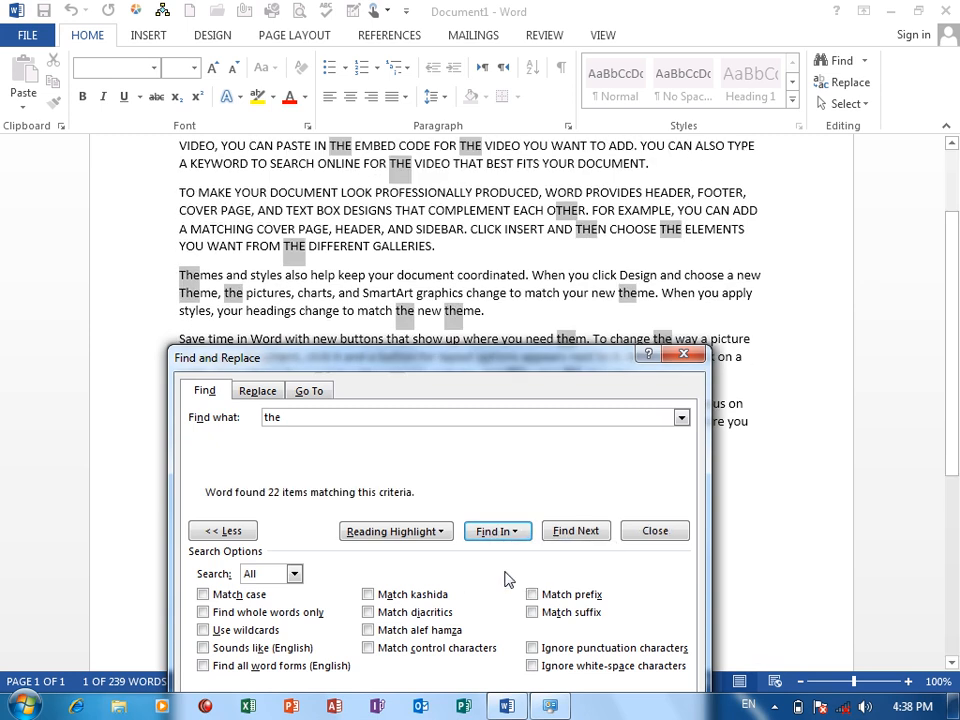
pyautogui.moveTo(504, 362); pyautogui.dragTo(538, 463)
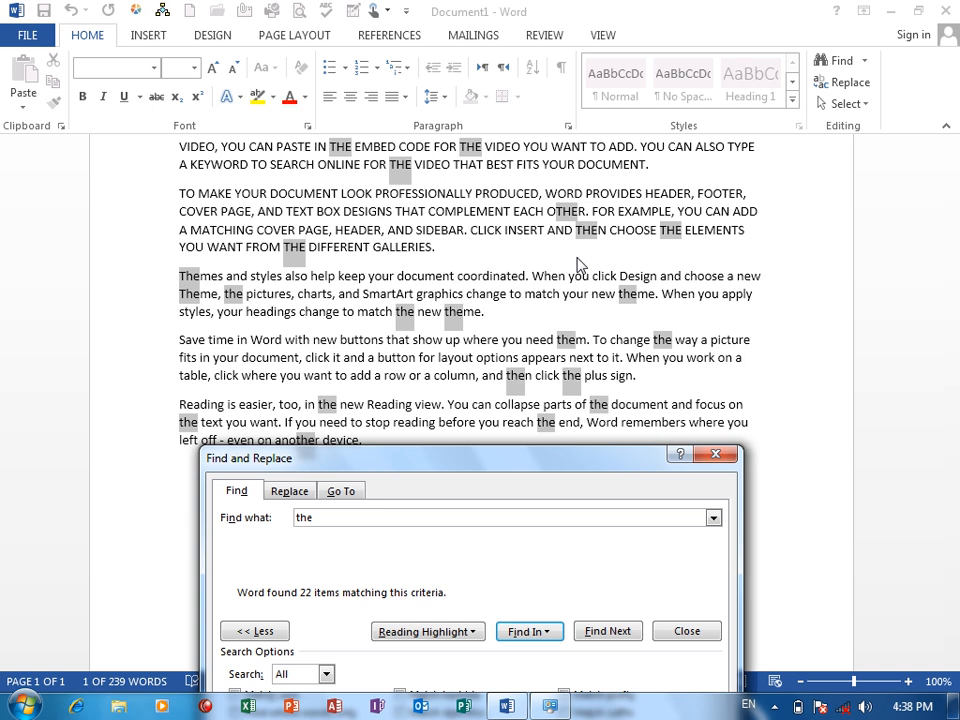
# Find all occurrences of "The" in the document with the Match case option turned on.
pyautogui.moveTo(300, 458); pyautogui.dragTo(410, 352)
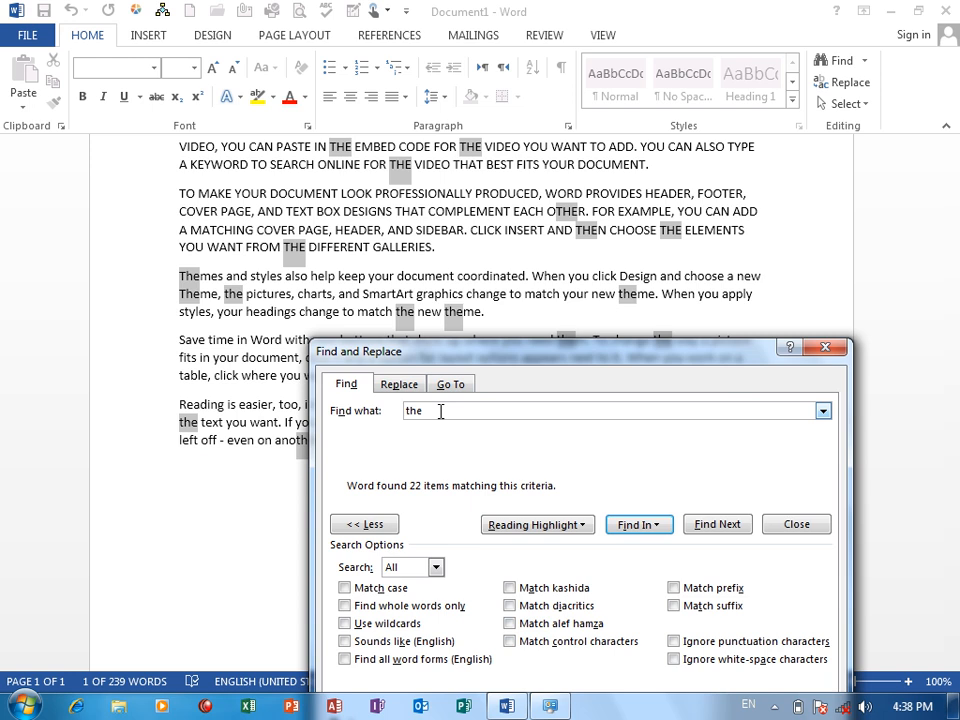
pyautogui.doubleClick(440, 411)
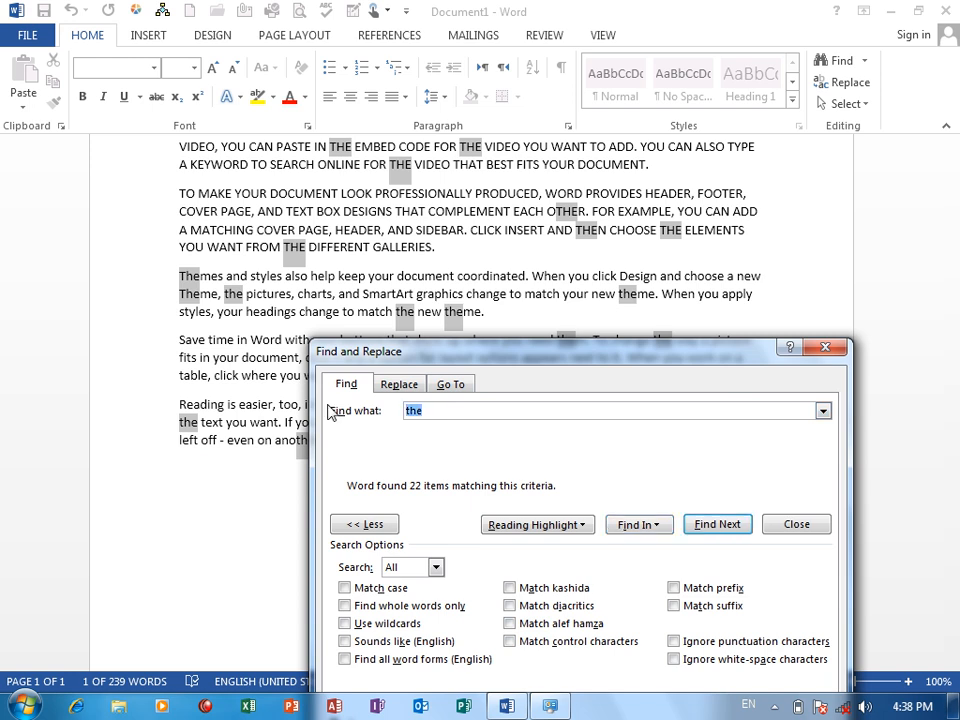
pyautogui.write('The')
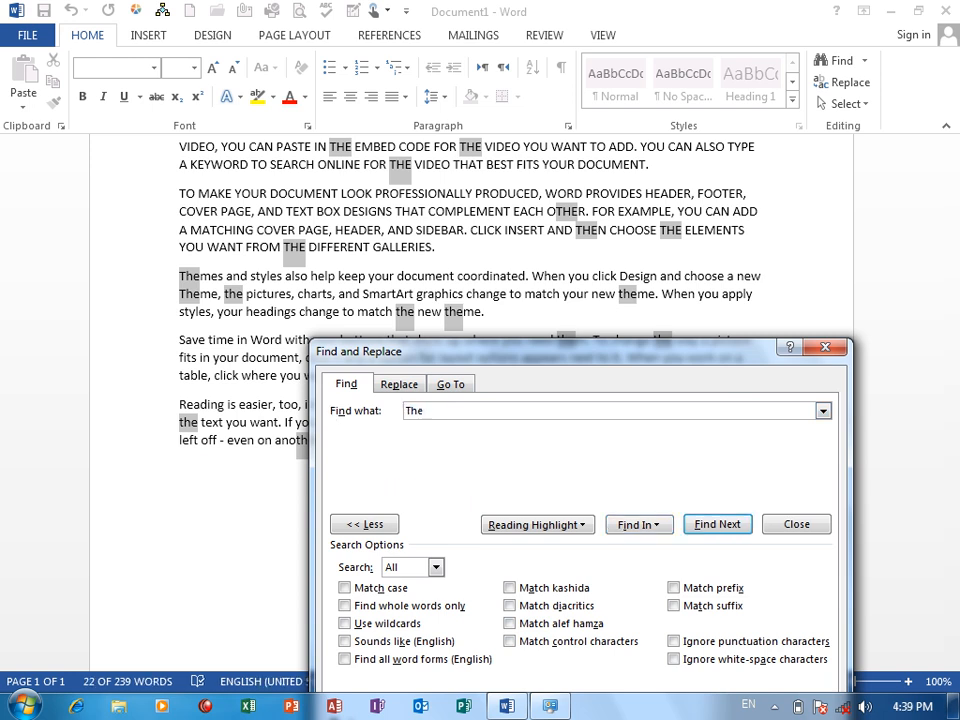
pyautogui.click(393, 589)
pyautogui.moveTo(675, 352); pyautogui.dragTo(690, 153)
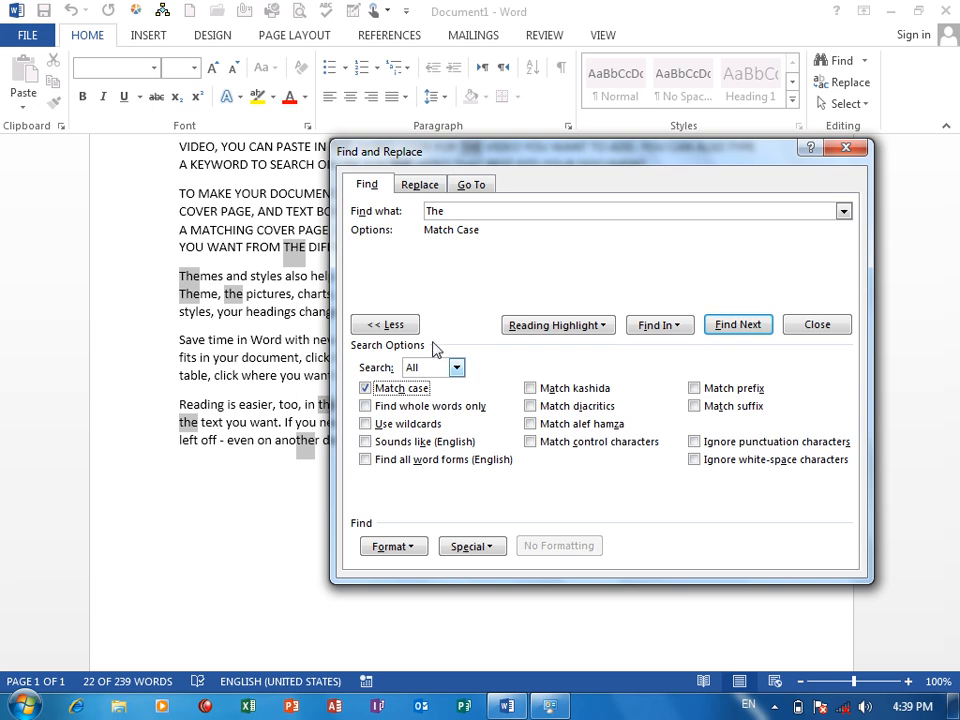
pyautogui.moveTo(468, 211); pyautogui.dragTo(424, 212)
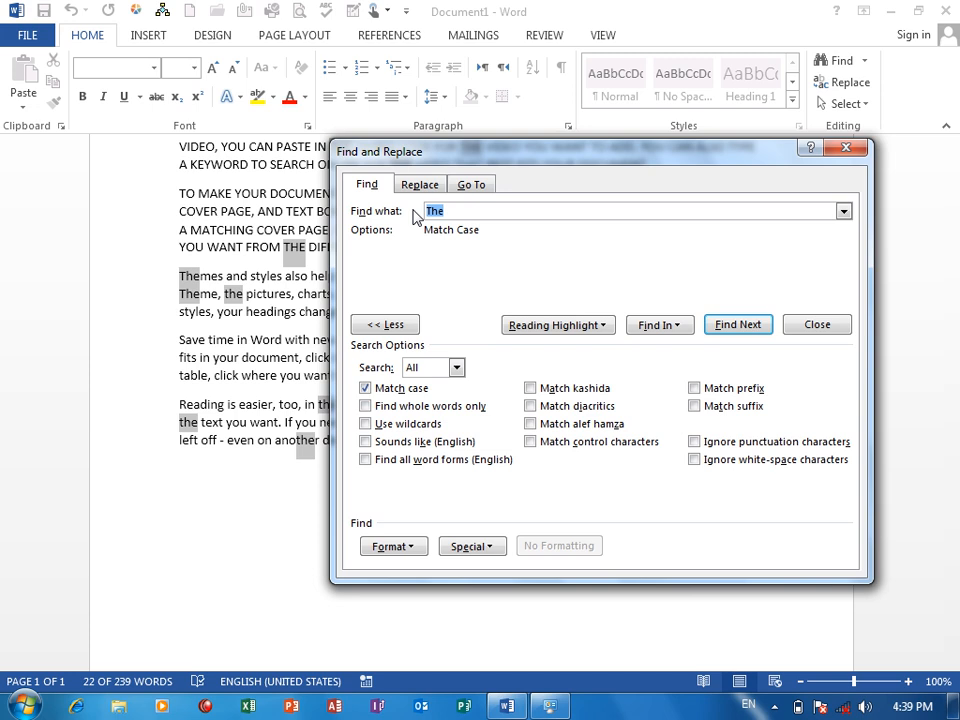
pyautogui.click(660, 325)
pyautogui.click(677, 367)
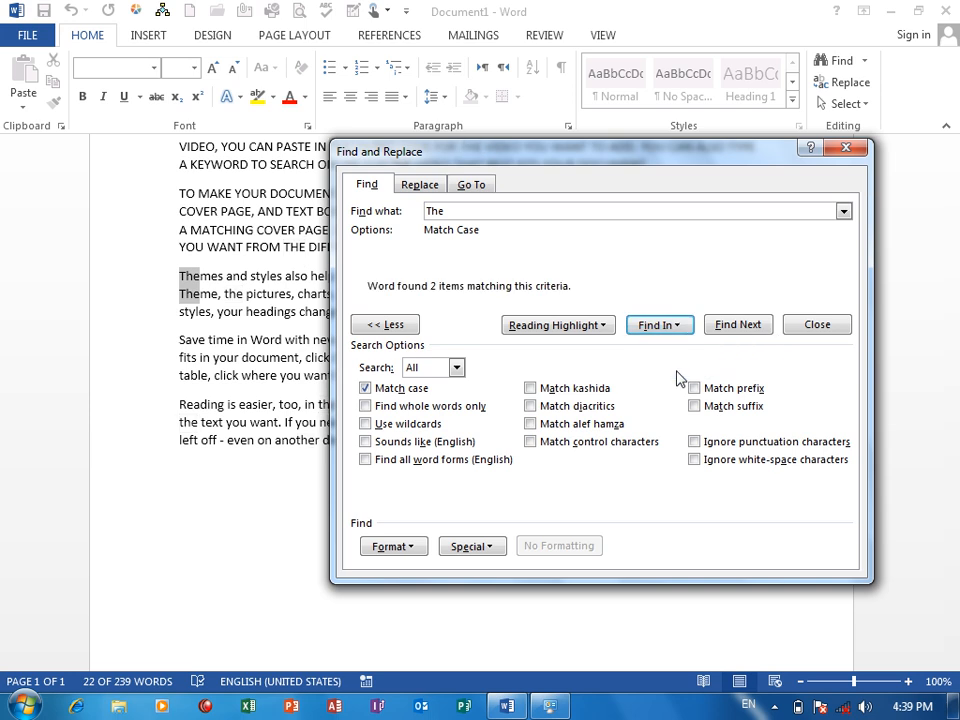
pyautogui.moveTo(551, 152); pyautogui.dragTo(557, 436)
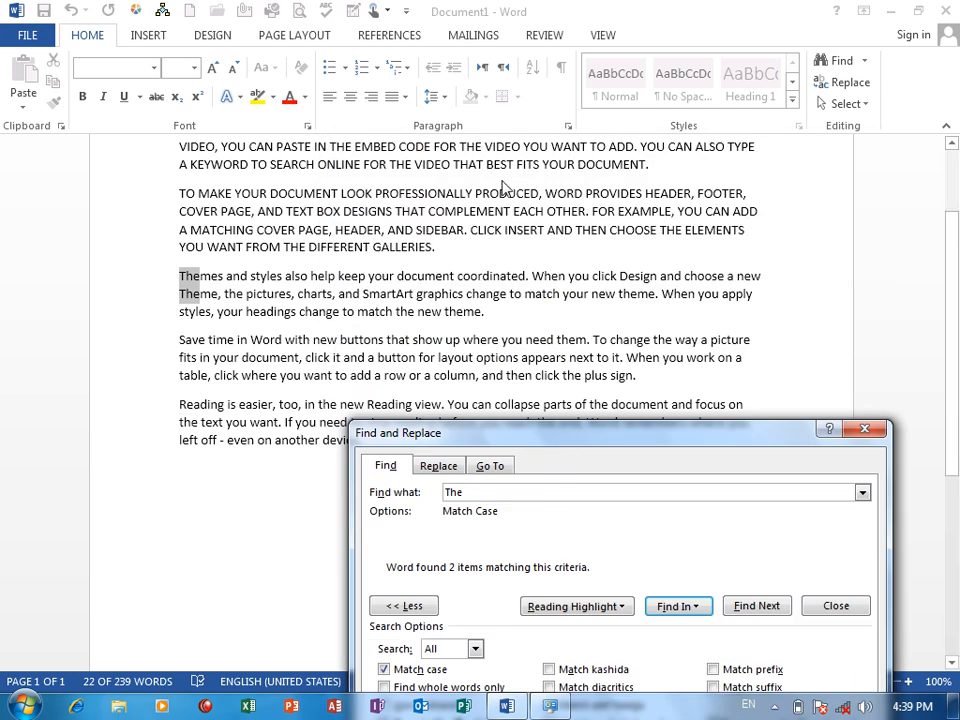
# Find all case-matched occurrences of lowercase "the" in the document.
pyautogui.doubleClick(455, 492)
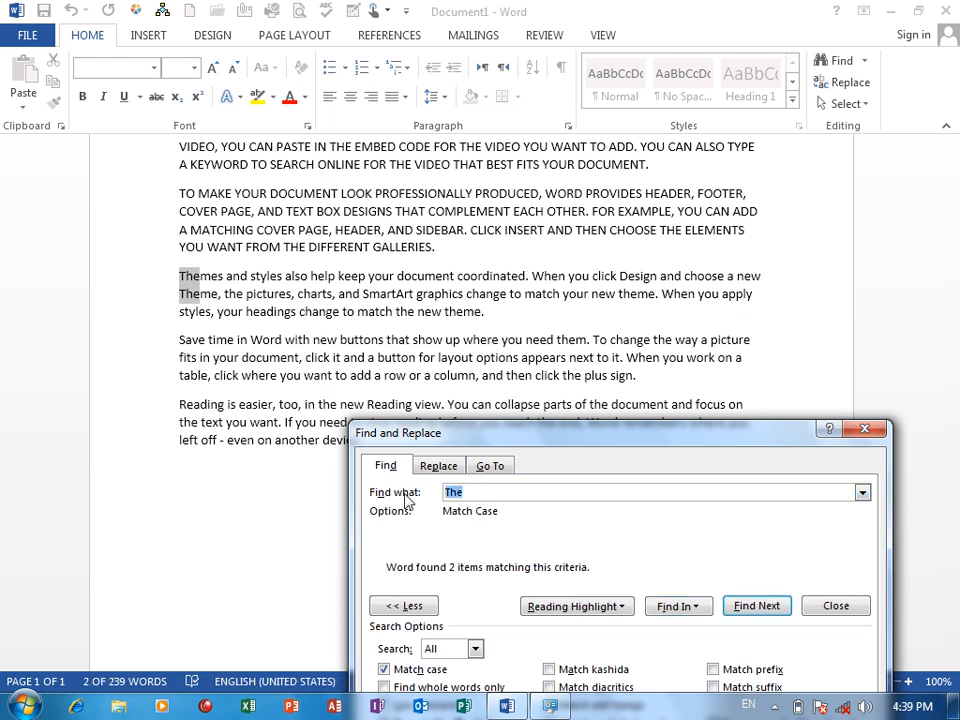
pyautogui.write('the')
pyautogui.moveTo(519, 437); pyautogui.dragTo(520, 356)
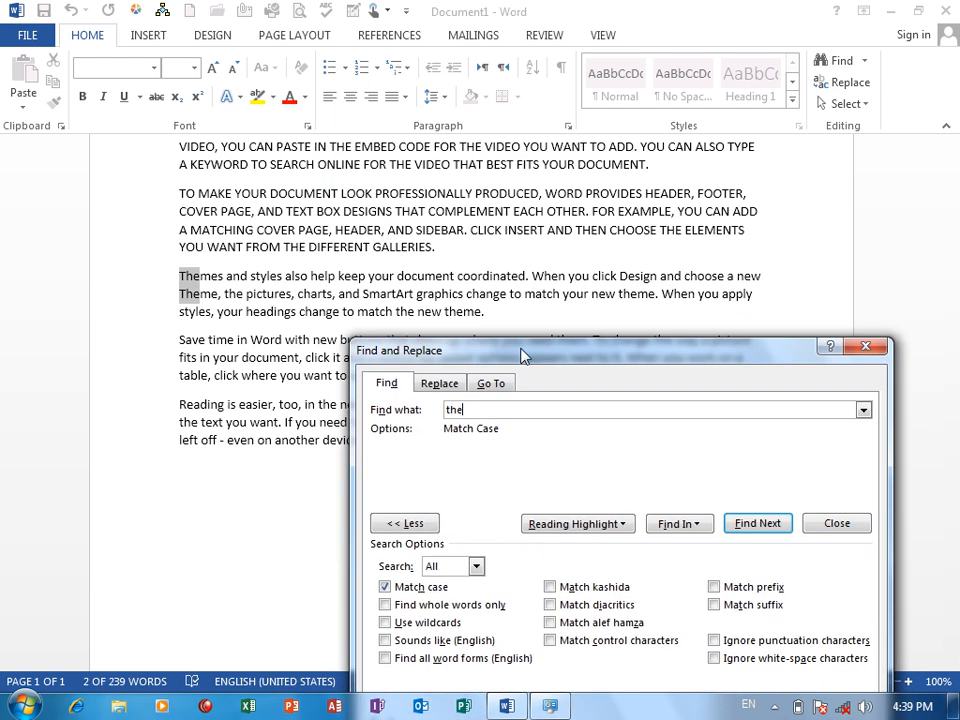
pyautogui.click(679, 523)
pyautogui.click(708, 569)
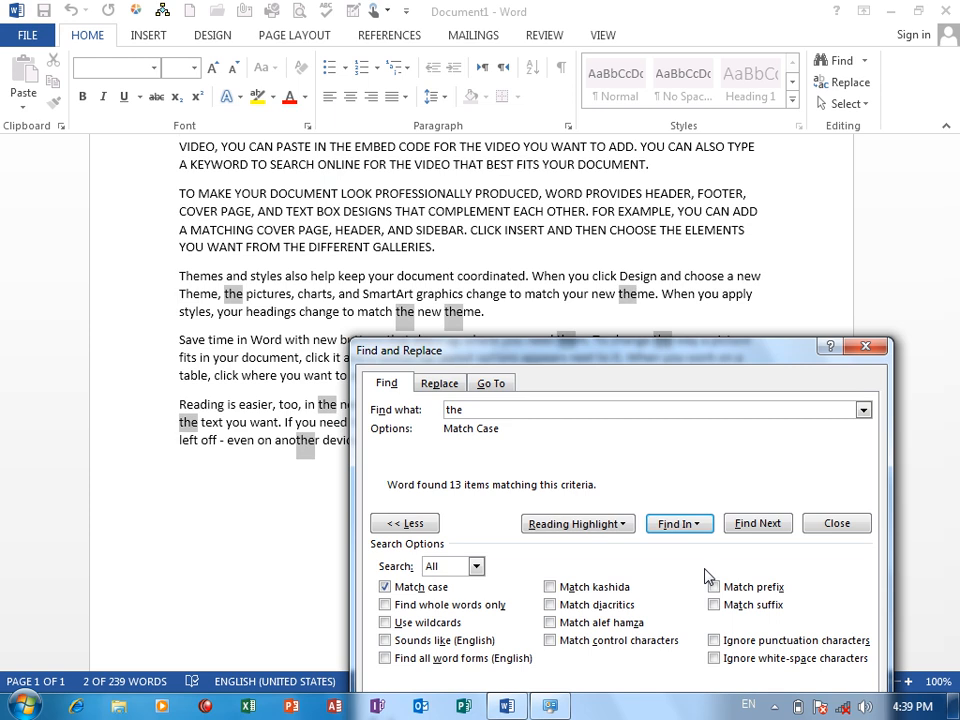
pyautogui.moveTo(619, 358); pyautogui.dragTo(645, 382)
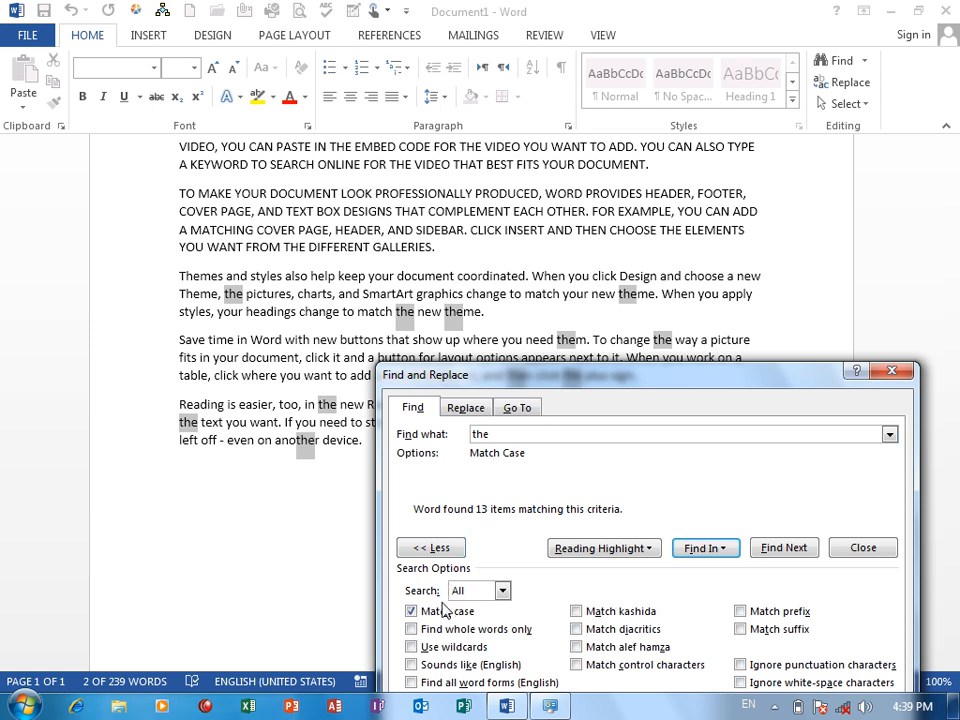
# Find all case-matched occurrences of uppercase "THE" in the document.
pyautogui.doubleClick(498, 436)
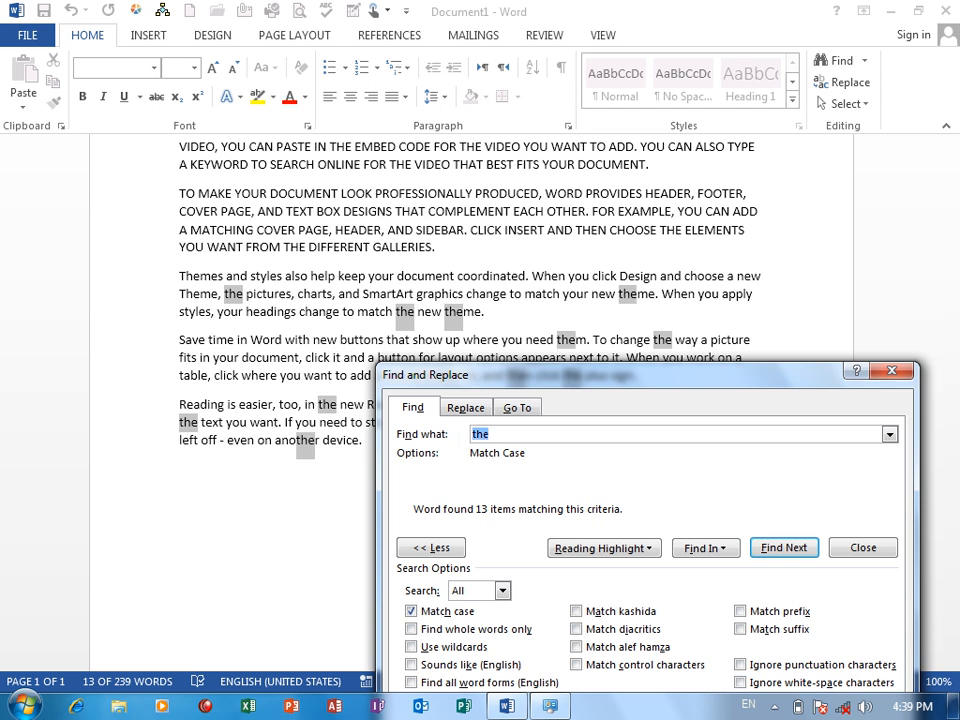
pyautogui.write('THE')
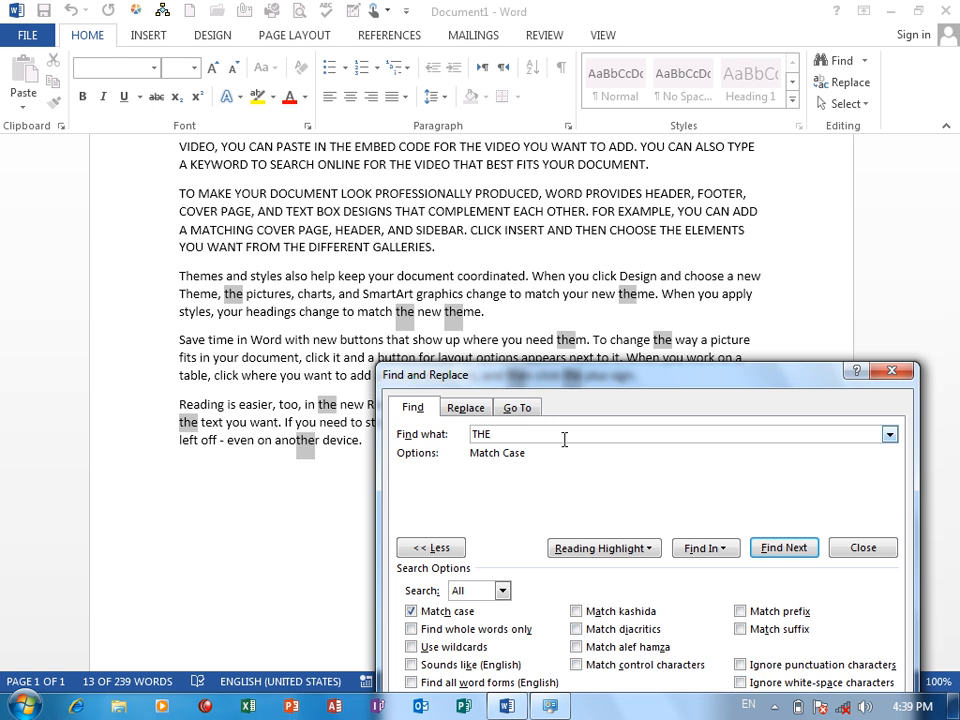
pyautogui.click(728, 550)
pyautogui.click(741, 591)
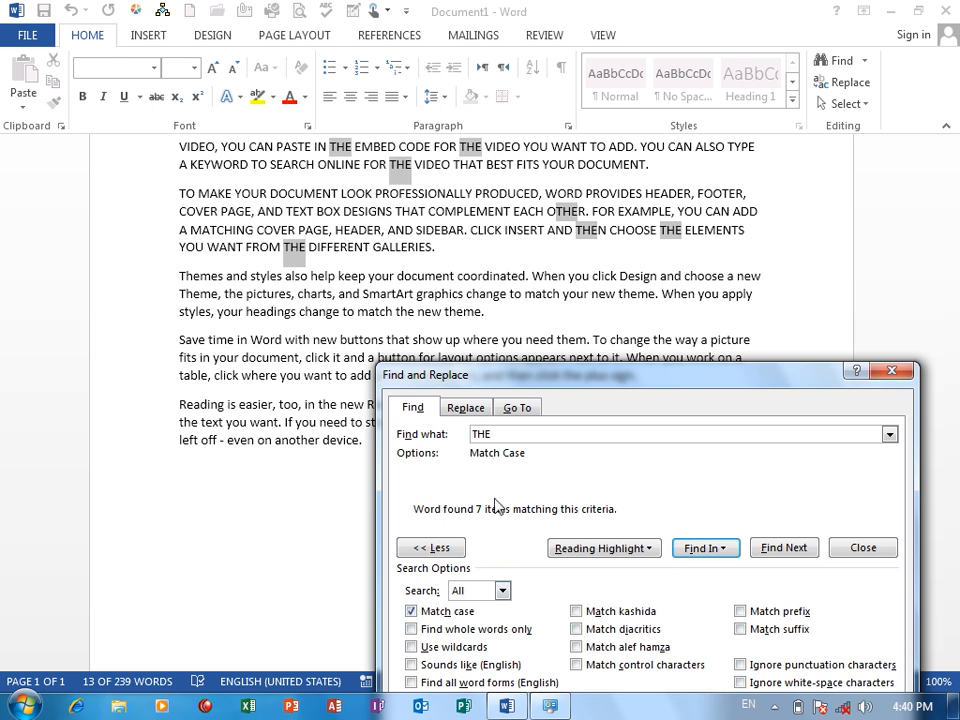
# Turn off Match case and find all occurrences of "THE" in the document regardless of capitalization.
pyautogui.moveTo(568, 435); pyautogui.dragTo(499, 435)
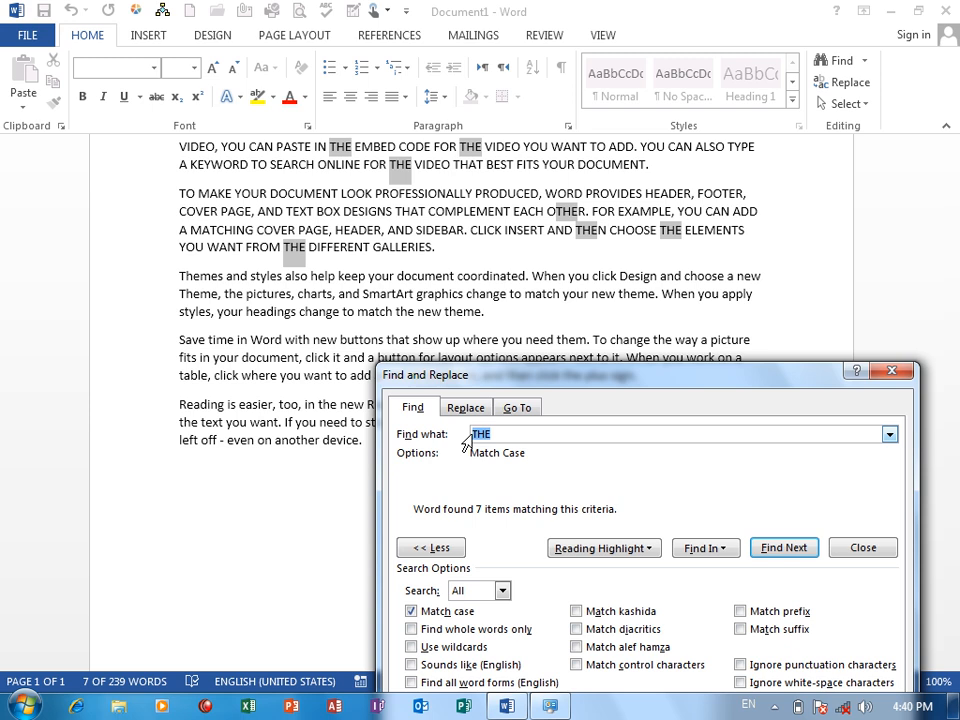
pyautogui.click(434, 612)
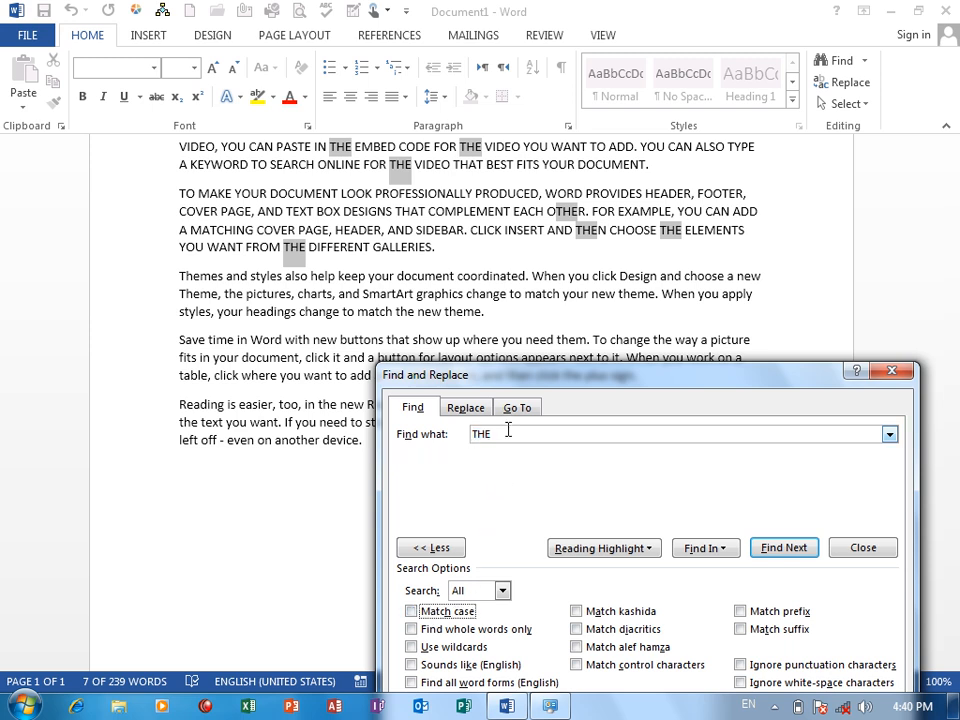
pyautogui.moveTo(518, 435); pyautogui.dragTo(446, 443)
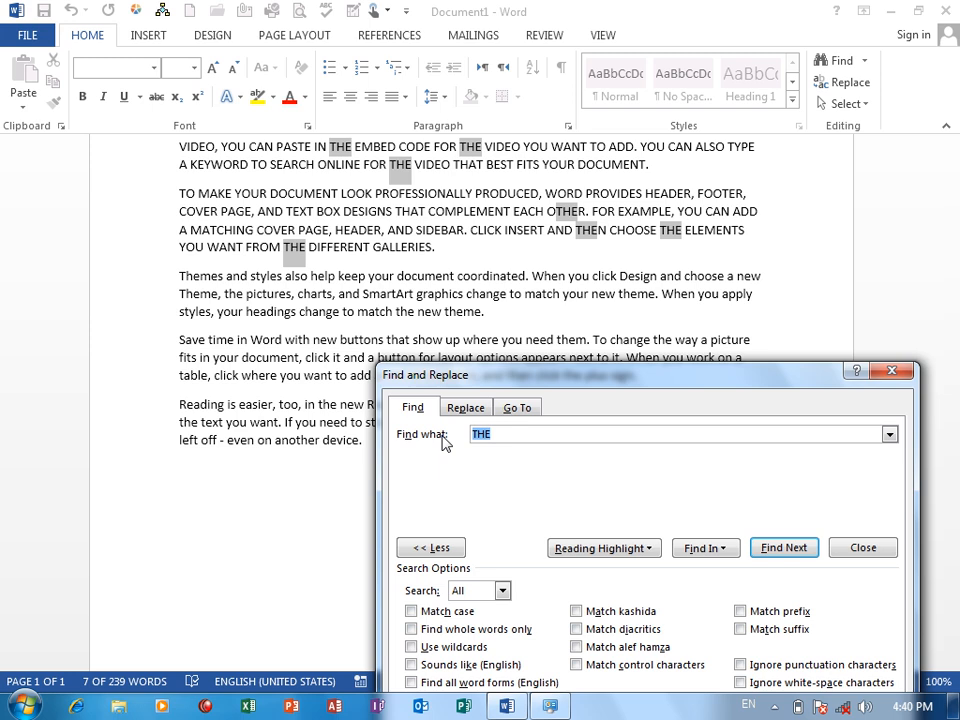
pyautogui.click(700, 552)
pyautogui.click(724, 592)
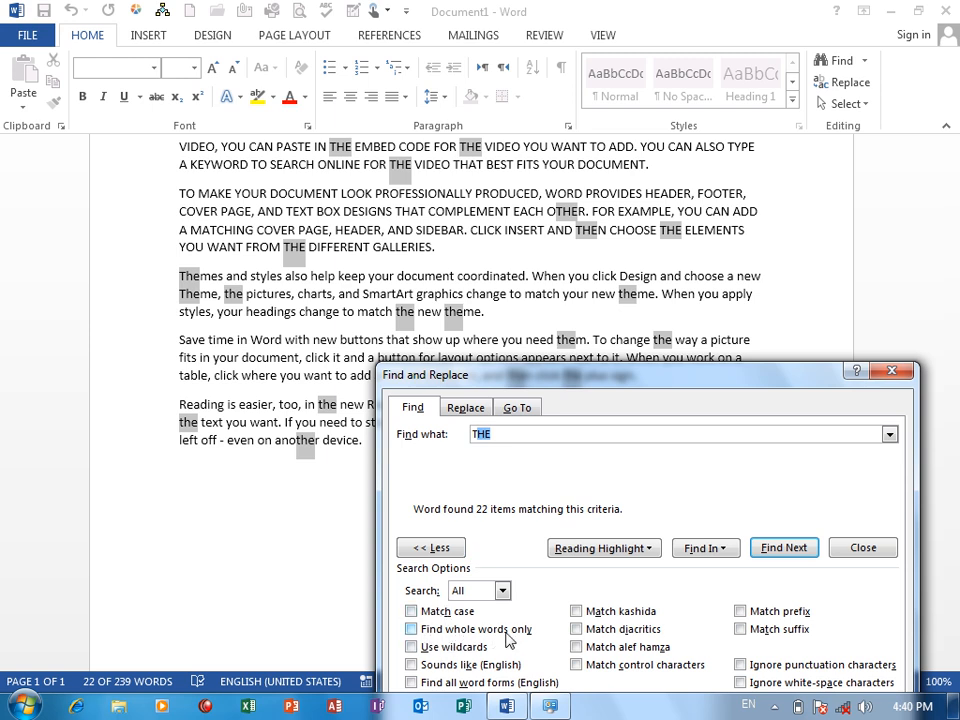
# Close the search dialog and replace the entire document text with sample paragraphs generated by =RAND.OLD().
pyautogui.click(891, 371)
pyautogui.hotkey('ctrl', 'a')
pyautogui.press('Delete')
pyautogui.write('=R')
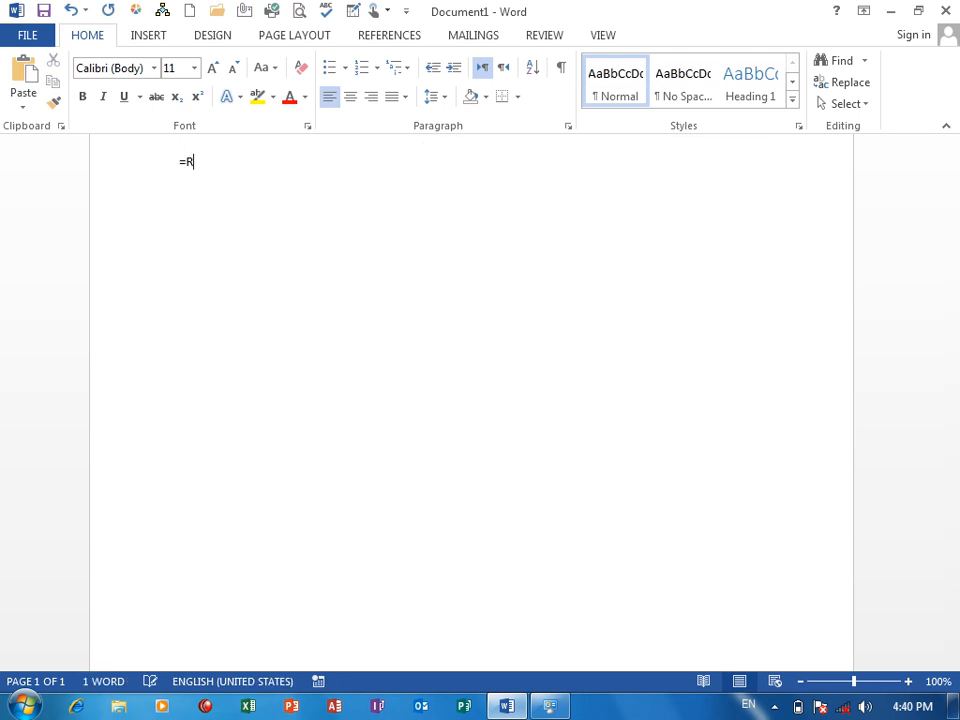
pyautogui.write('AND.OLD()')
pyautogui.press('Return')
pyautogui.scroll(2, 957, 316)
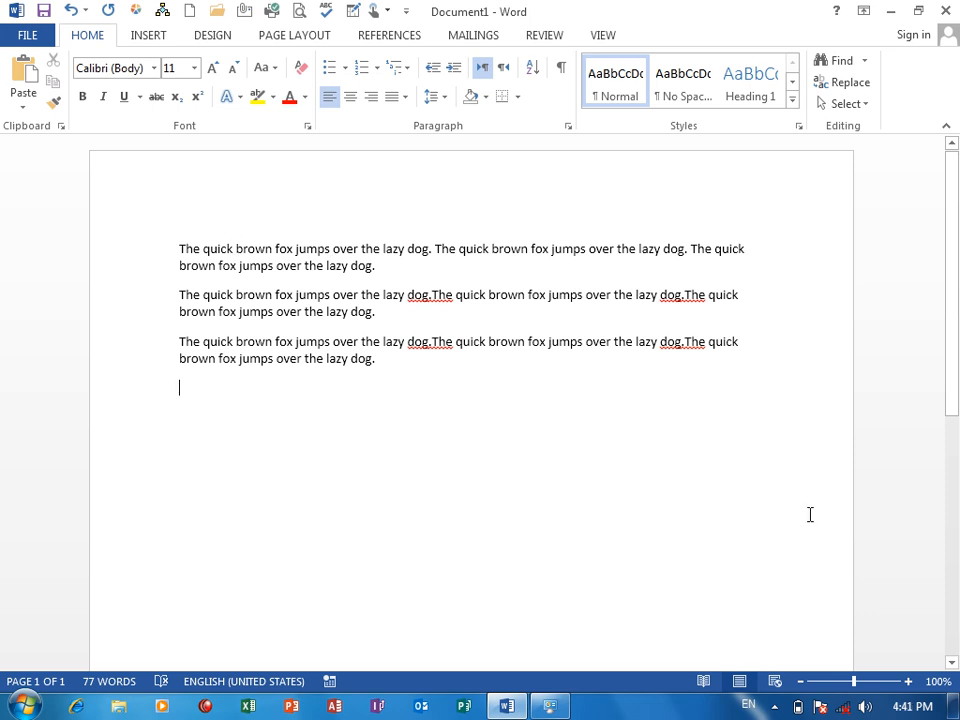
# In the first paragraph, delete the space between "quick" and "brown" in the first two sentences and between "The" and "quick" in the third.
pyautogui.click(908, 681)
pyautogui.click(908, 681)
pyautogui.click(908, 681)
pyautogui.click(908, 681)
pyautogui.click(908, 681)
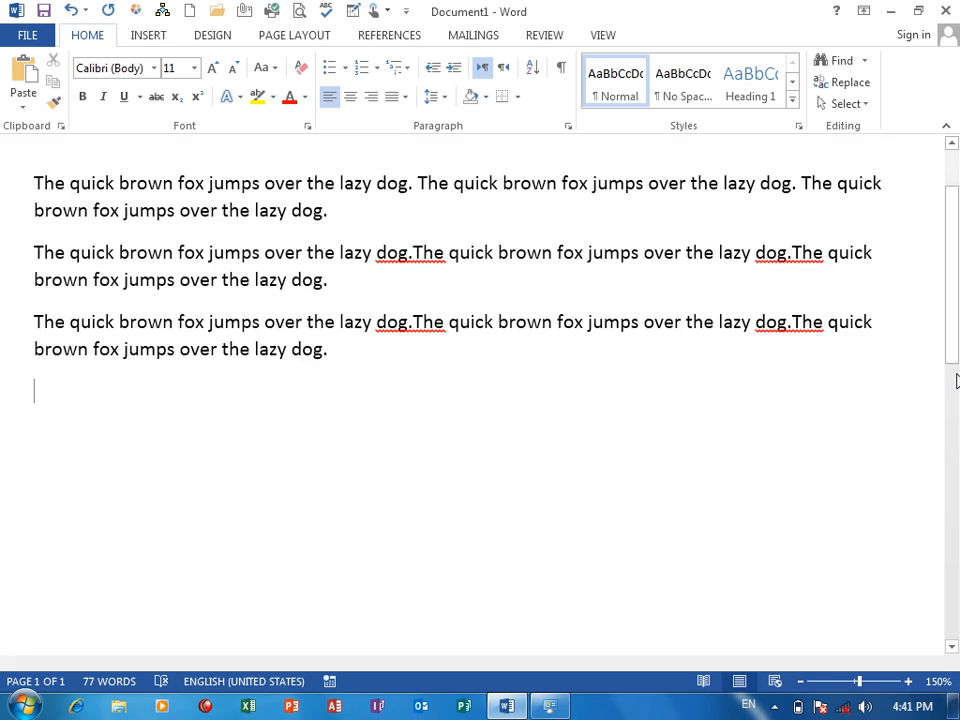
pyautogui.moveTo(952, 292); pyautogui.dragTo(948, 243)
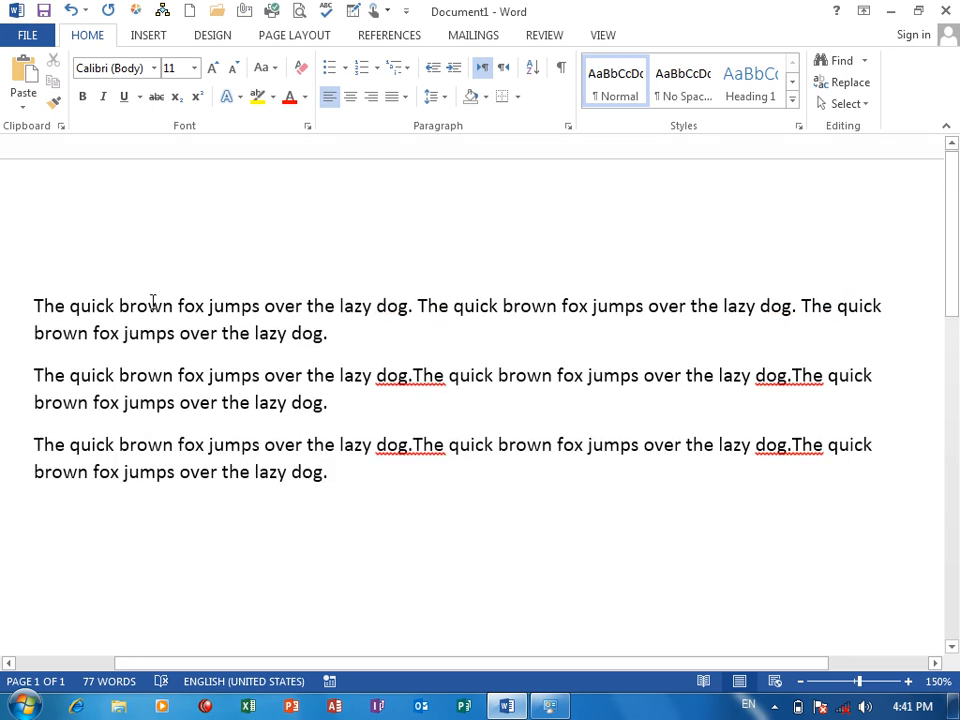
pyautogui.click(118, 306)
pyautogui.press('BackSpace')
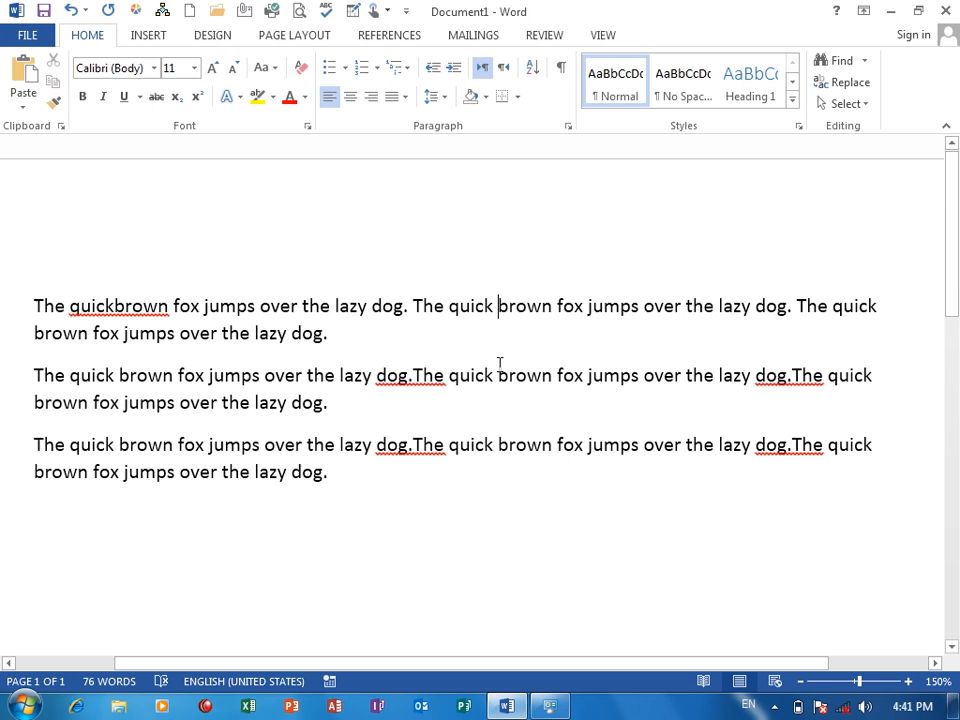
pyautogui.press('BackSpace')
pyautogui.click(685, 306)
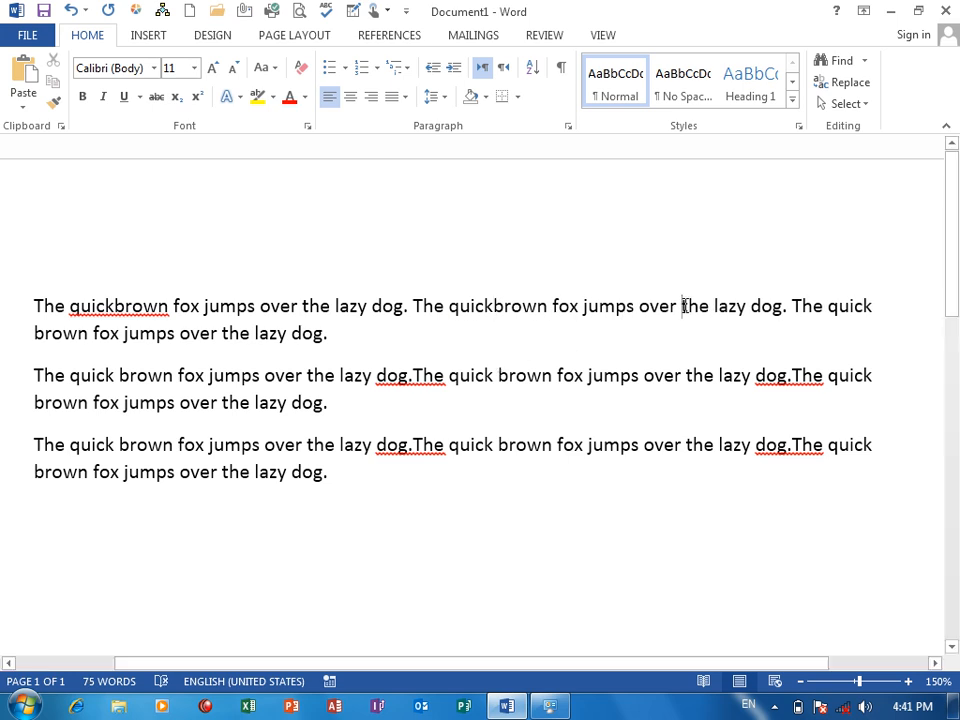
pyautogui.click(829, 306)
pyautogui.press('BackSpace')
pyautogui.click(504, 387)
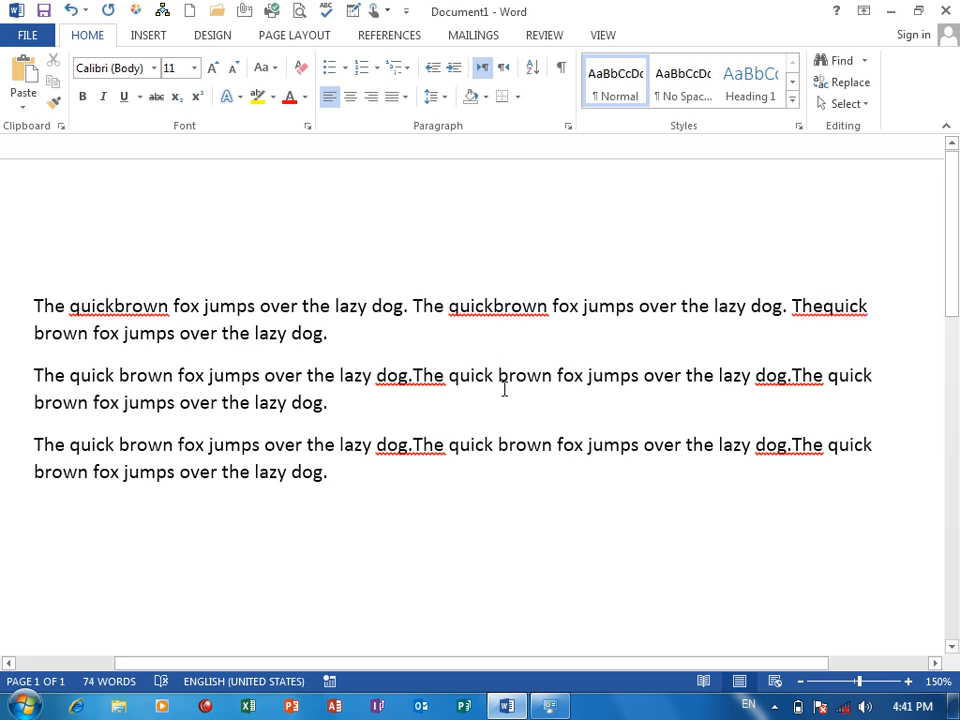
# Open Advanced Find and find all occurrences of "Quick" in the main document.
pyautogui.click(864, 63)
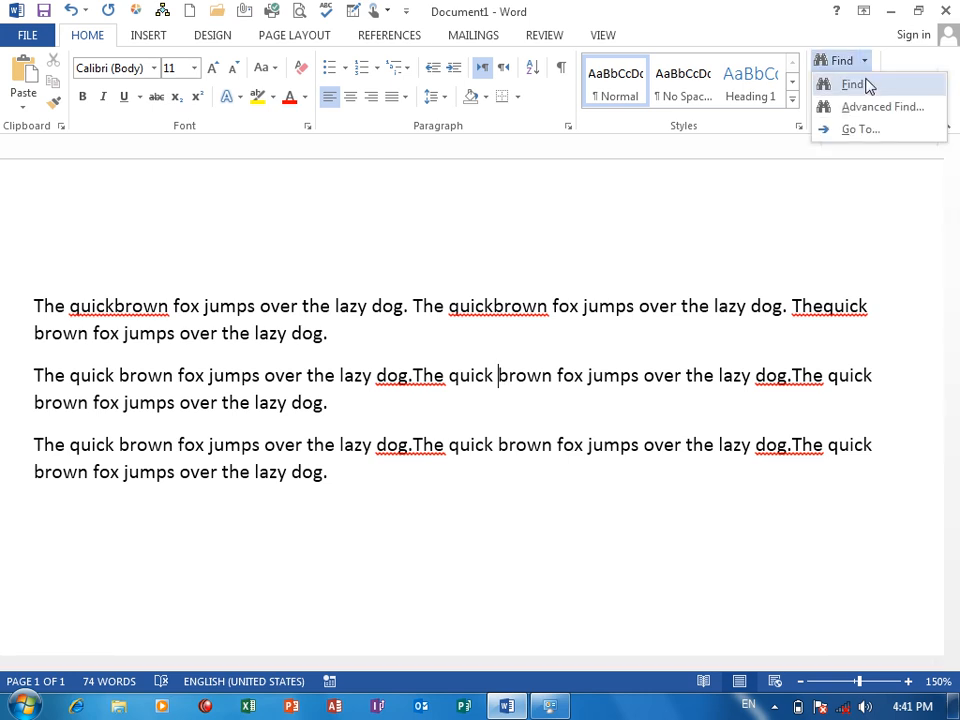
pyautogui.click(872, 108)
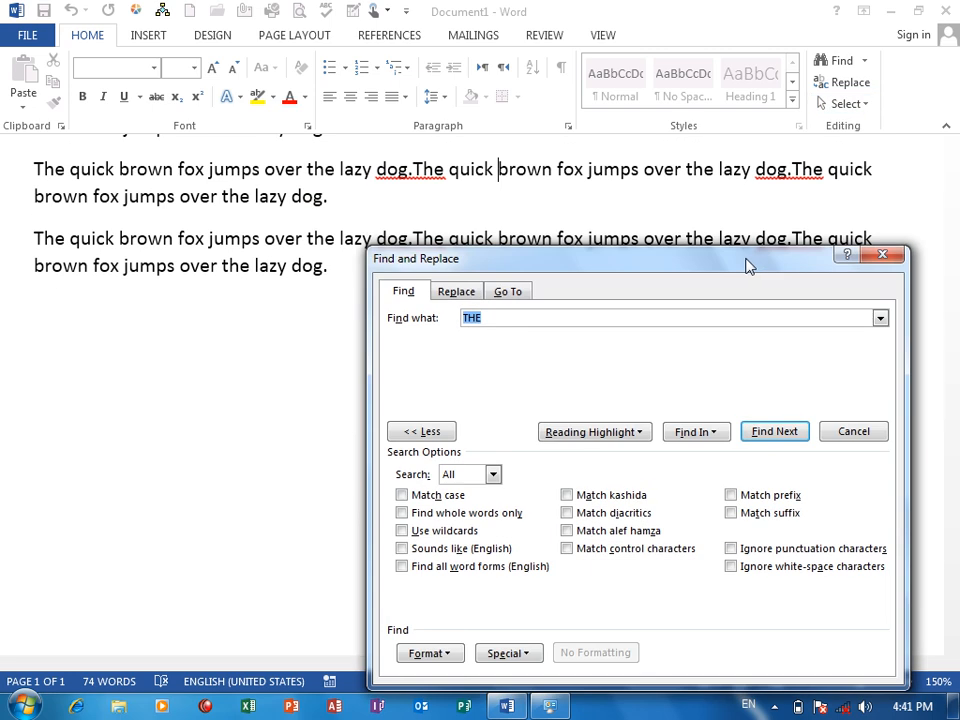
pyautogui.moveTo(748, 263); pyautogui.dragTo(793, 243)
pyautogui.moveTo(591, 242); pyautogui.dragTo(667, 364)
pyautogui.write('Quick')
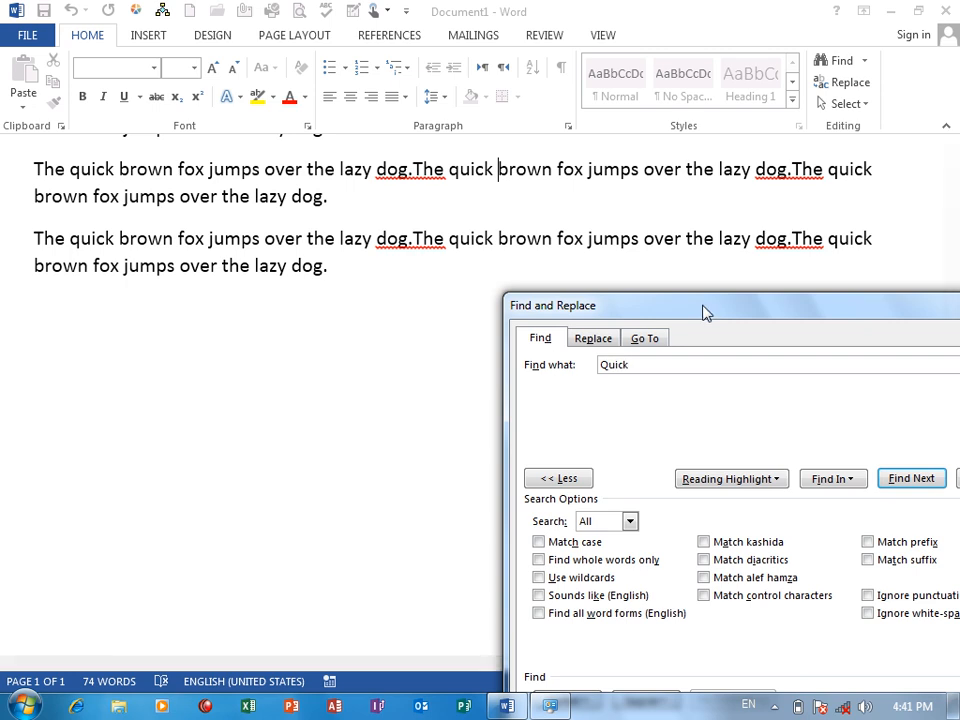
pyautogui.moveTo(705, 313); pyautogui.dragTo(594, 135)
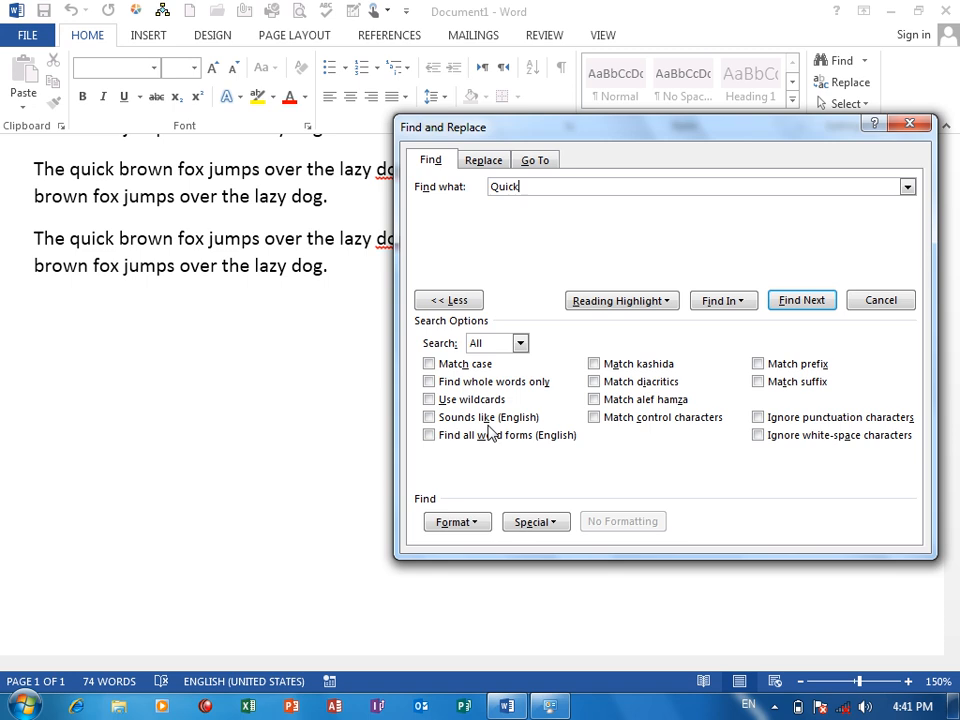
pyautogui.click(738, 305)
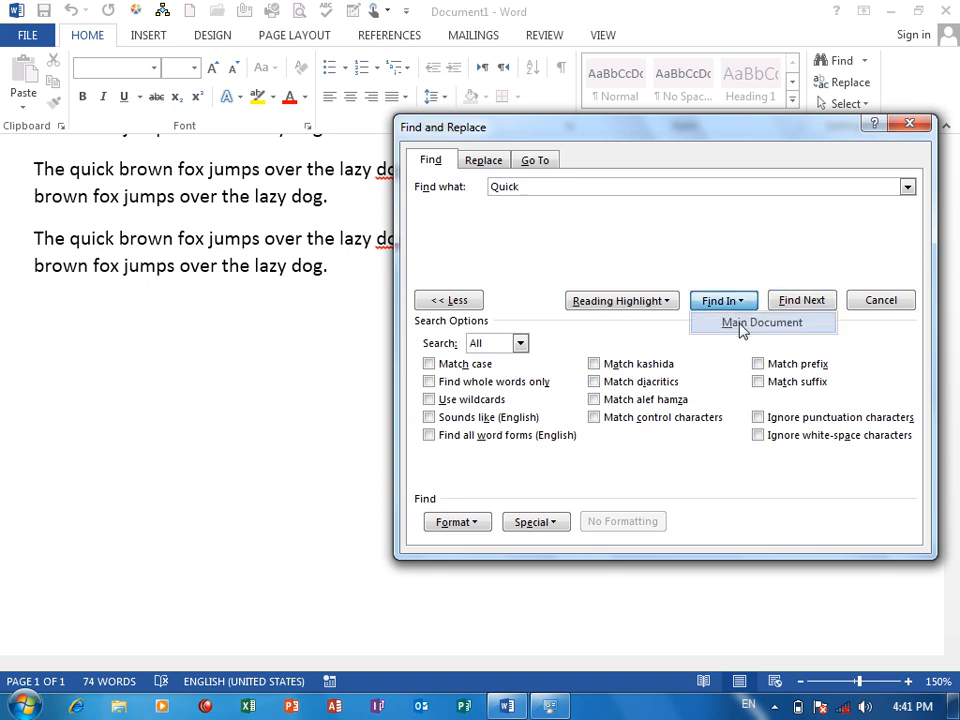
pyautogui.click(741, 328)
pyautogui.moveTo(726, 137); pyautogui.dragTo(648, 459)
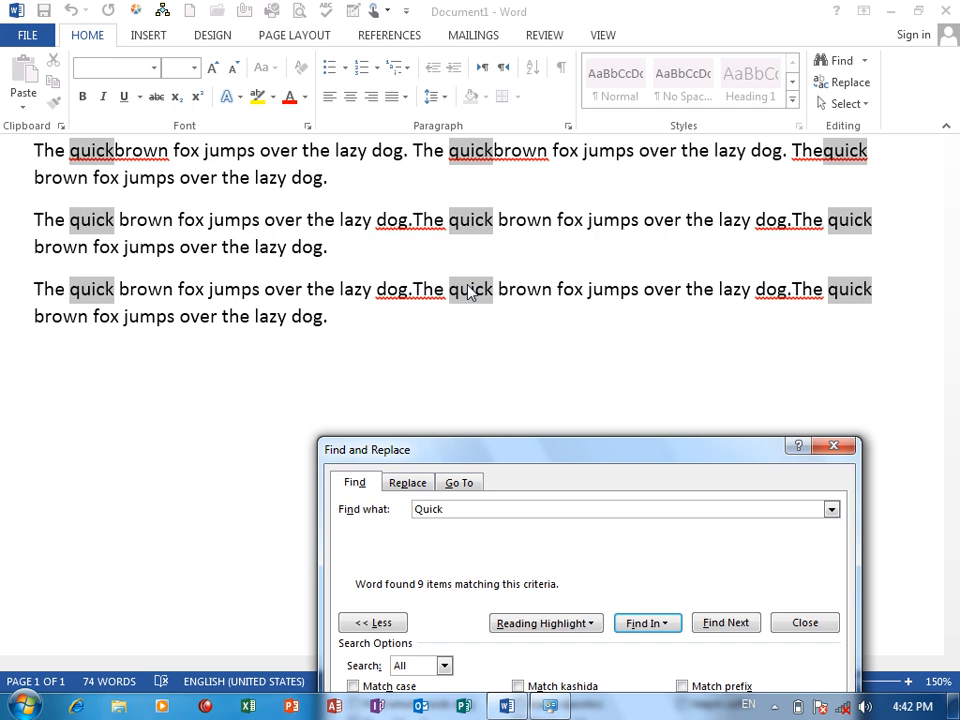
# Turn on Find whole words only and find all whole-word occurrences of "Quick" in the main document.
pyautogui.moveTo(459, 450); pyautogui.dragTo(505, 188)
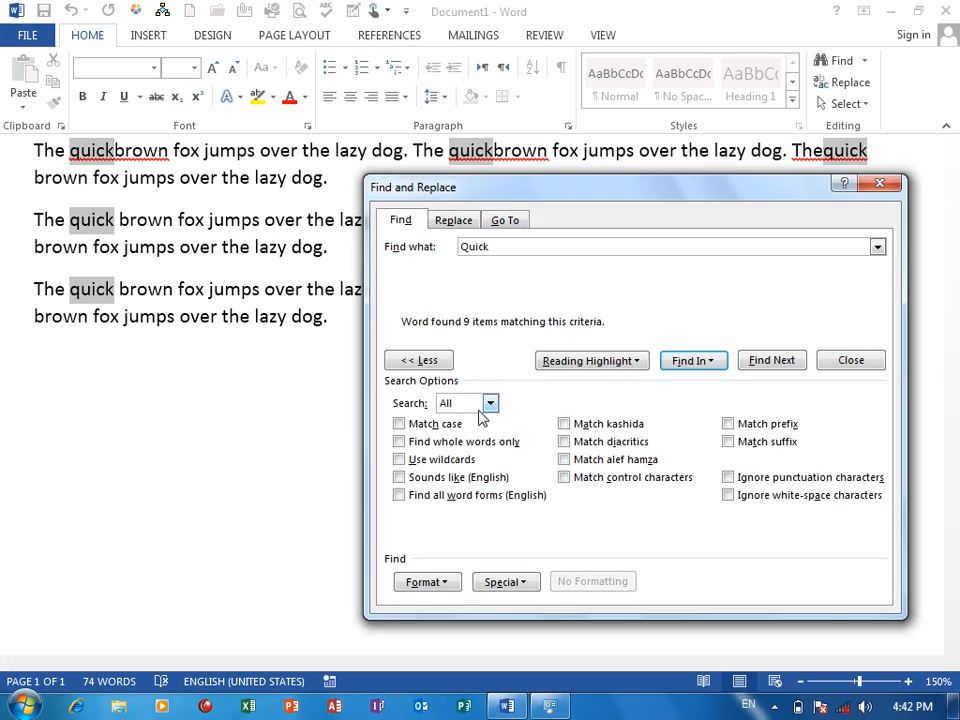
pyautogui.click(399, 442)
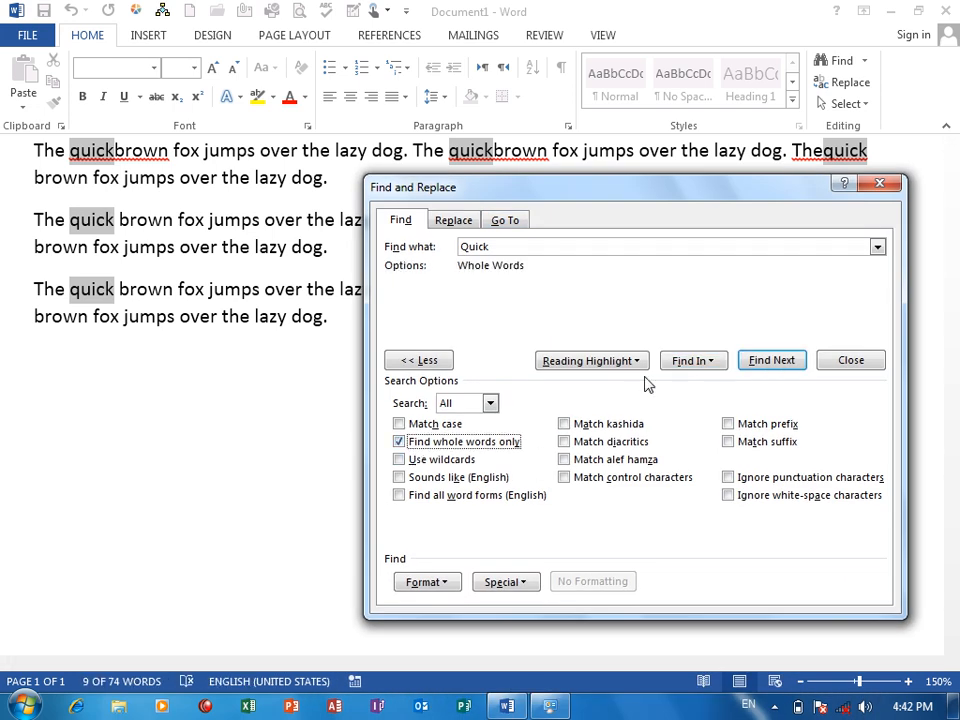
pyautogui.click(692, 360)
pyautogui.click(700, 404)
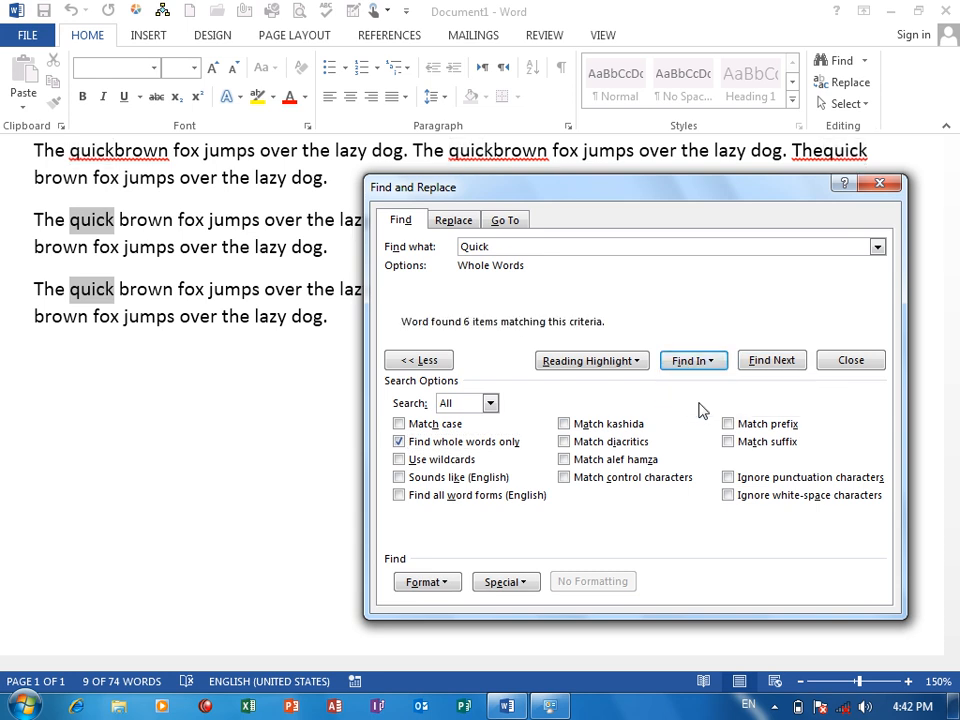
pyautogui.moveTo(705, 194); pyautogui.dragTo(698, 320)
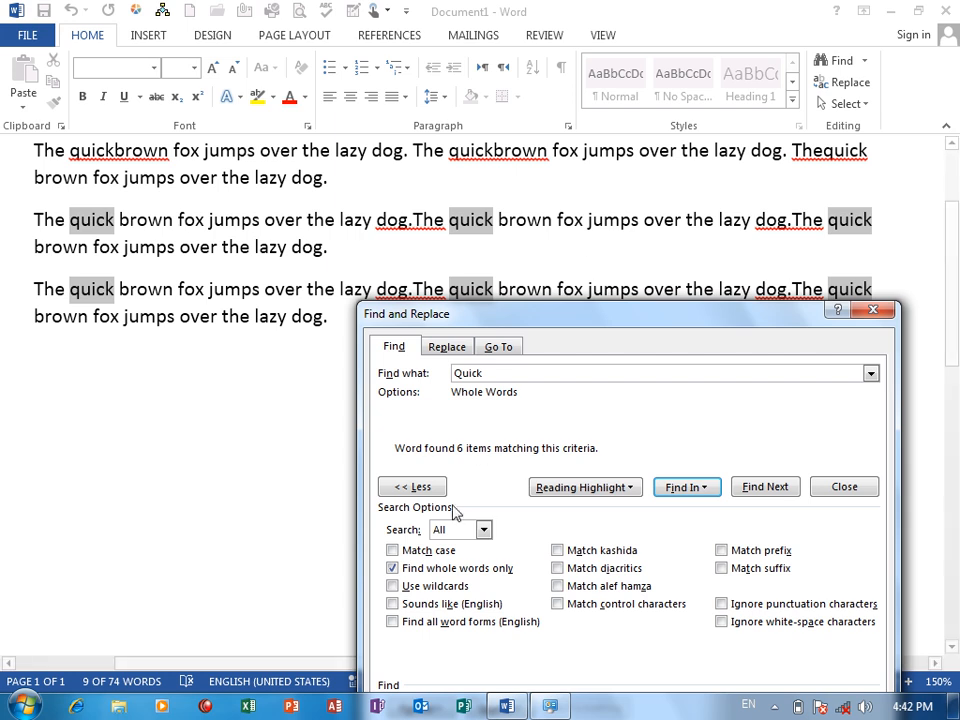
# Turn off Find whole words only and select the existing search text.
pyautogui.click(432, 570)
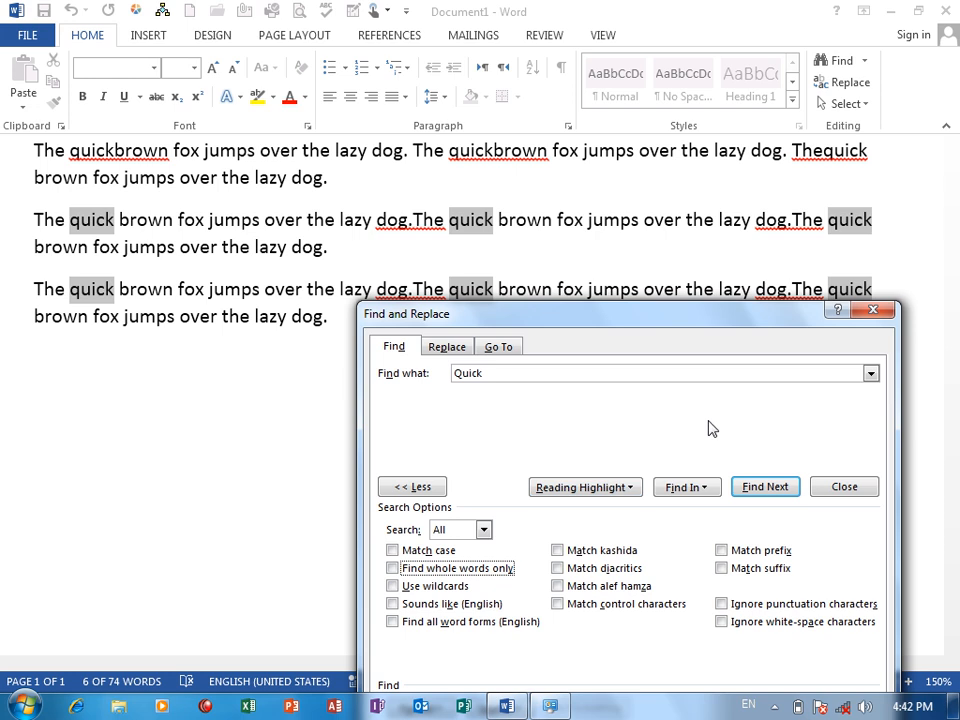
pyautogui.doubleClick(455, 372)
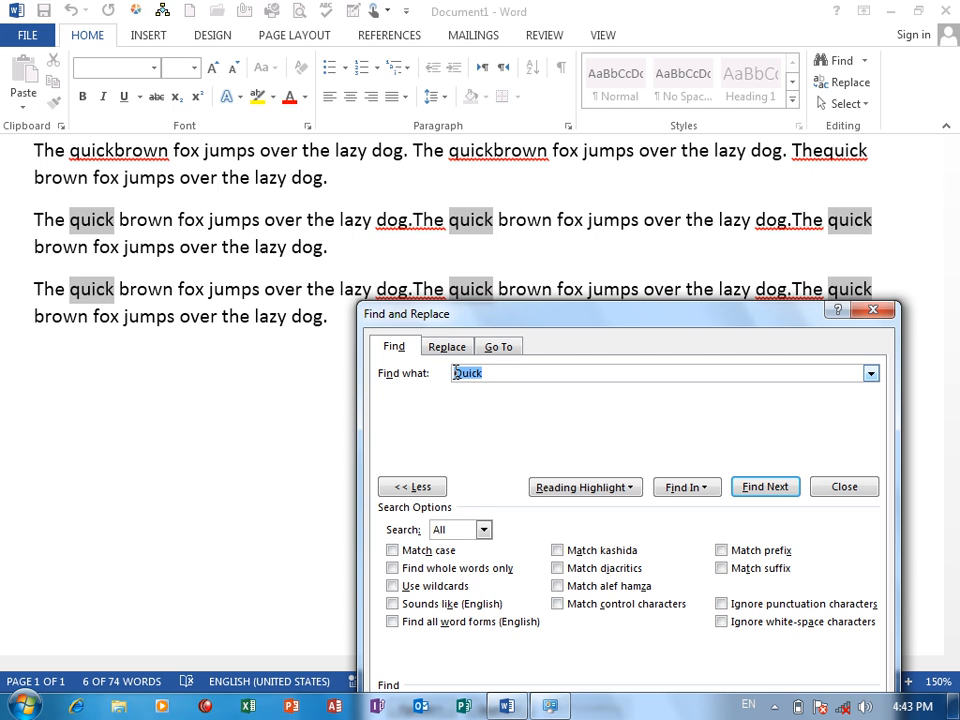
pyautogui.write('Ahmad')
pyautogui.press('BackSpace')
pyautogui.press('BackSpace')
pyautogui.press('BackSpace')
pyautogui.press('BackSpace')
pyautogui.press('BackSpace')
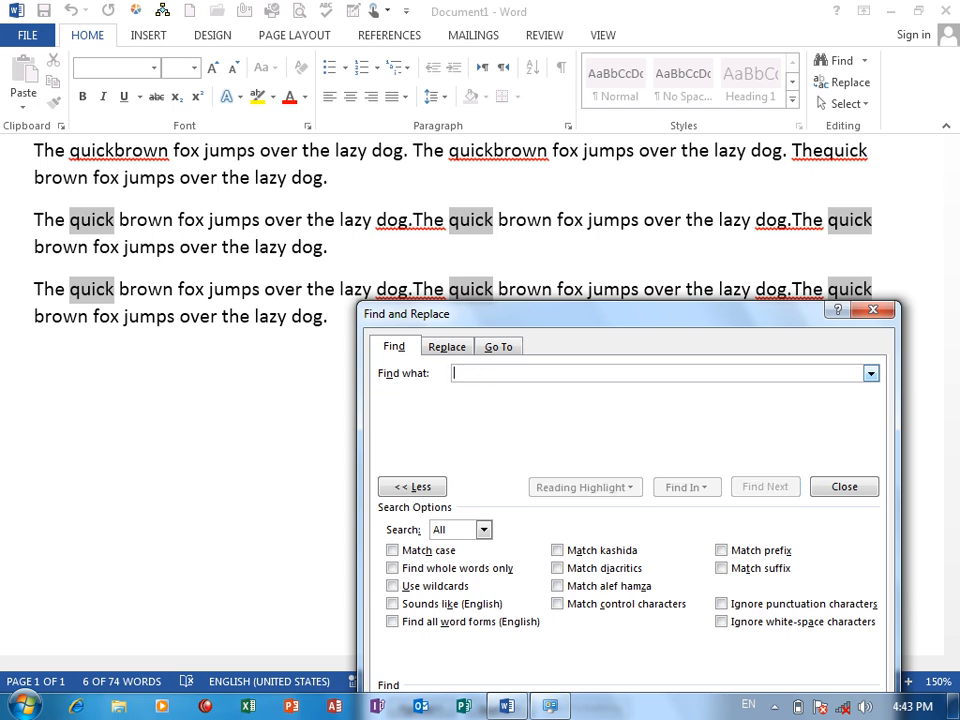
# Search the main document for all occurrences of "Blood".
pyautogui.write('Blood')
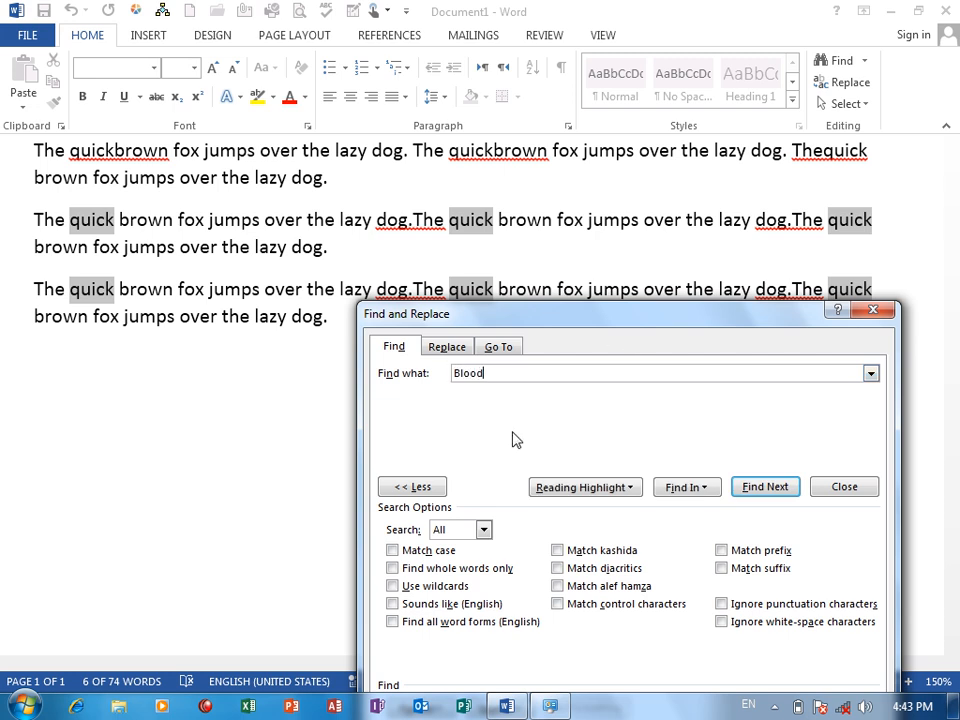
pyautogui.click(690, 488)
pyautogui.click(712, 530)
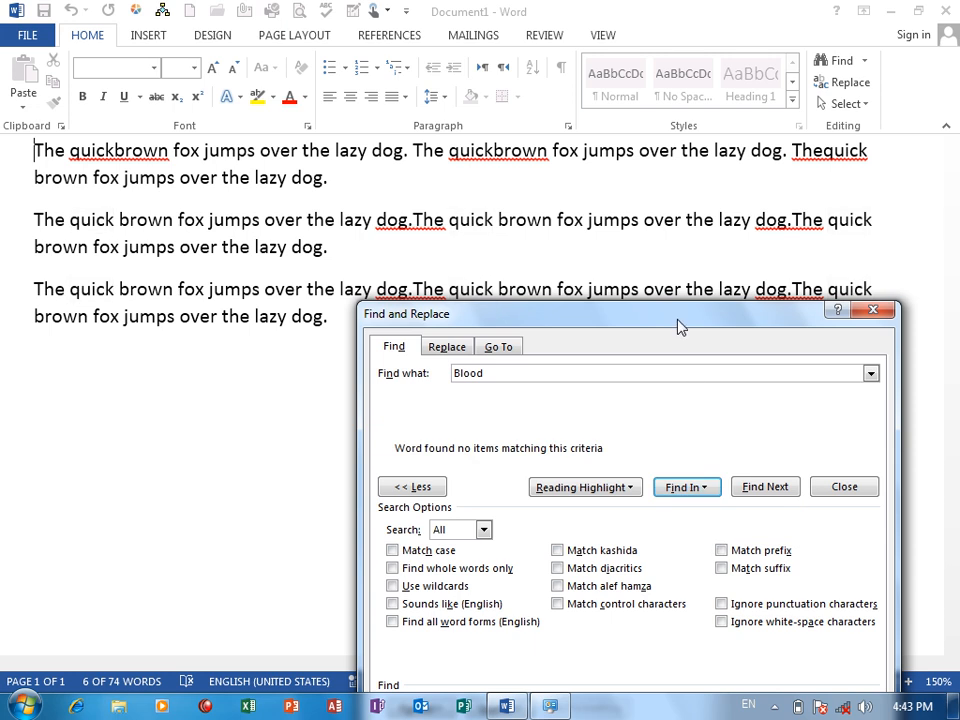
# Clear the search text "Blood" in the Find and Replace dialog.
pyautogui.click(408, 373)
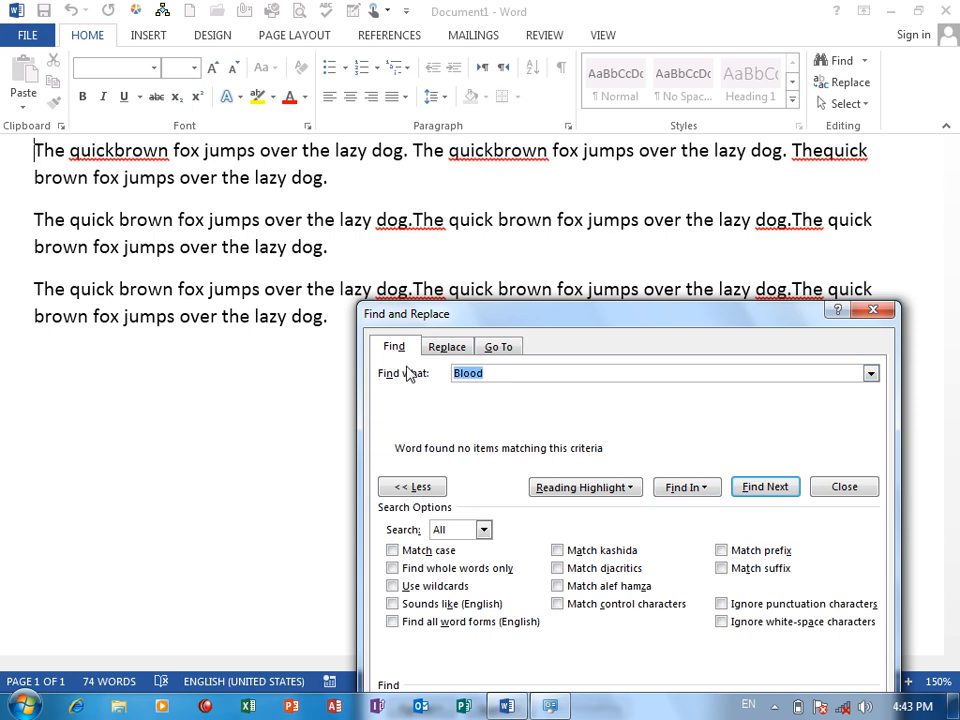
pyautogui.press('BackSpace')
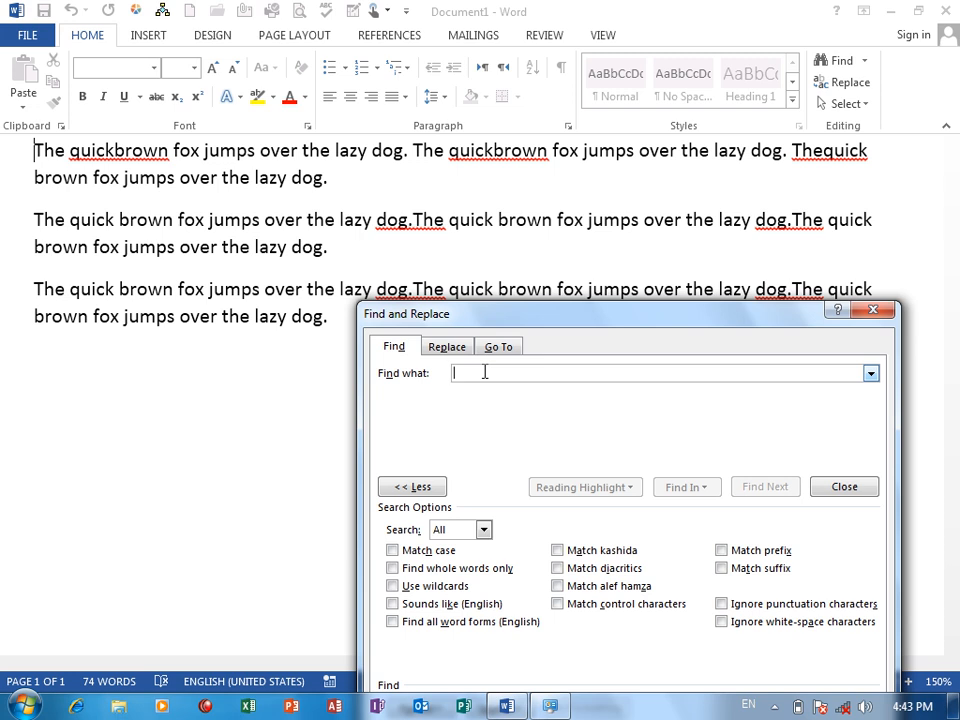
pyautogui.write('kdkf')
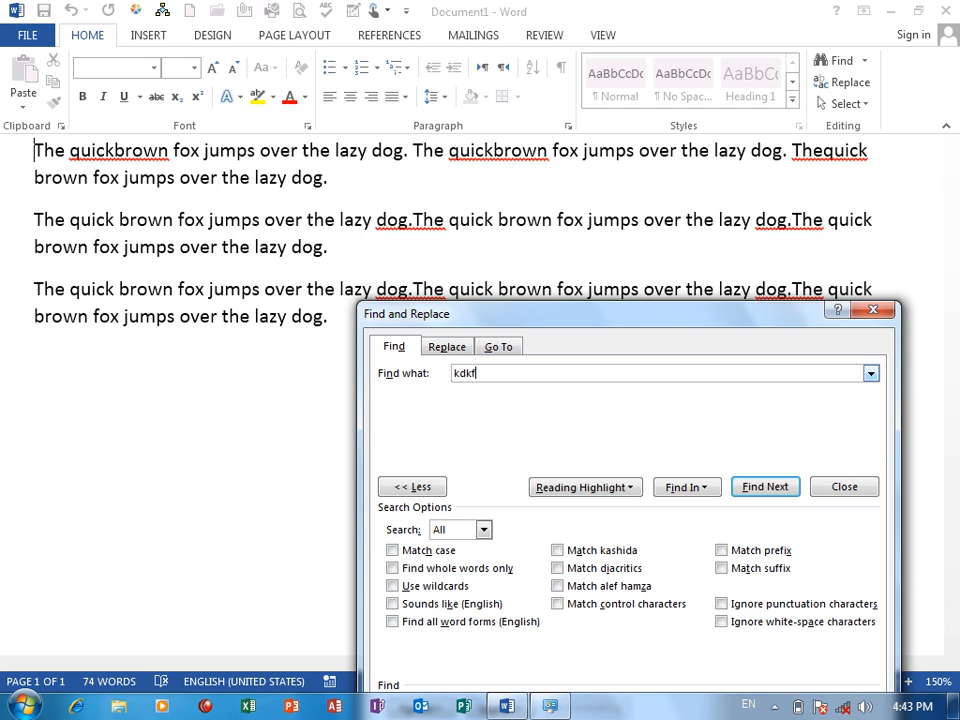
pyautogui.press('BackSpace')
pyautogui.press('BackSpace')
pyautogui.press('BackSpace')
pyautogui.press('BackSpace')
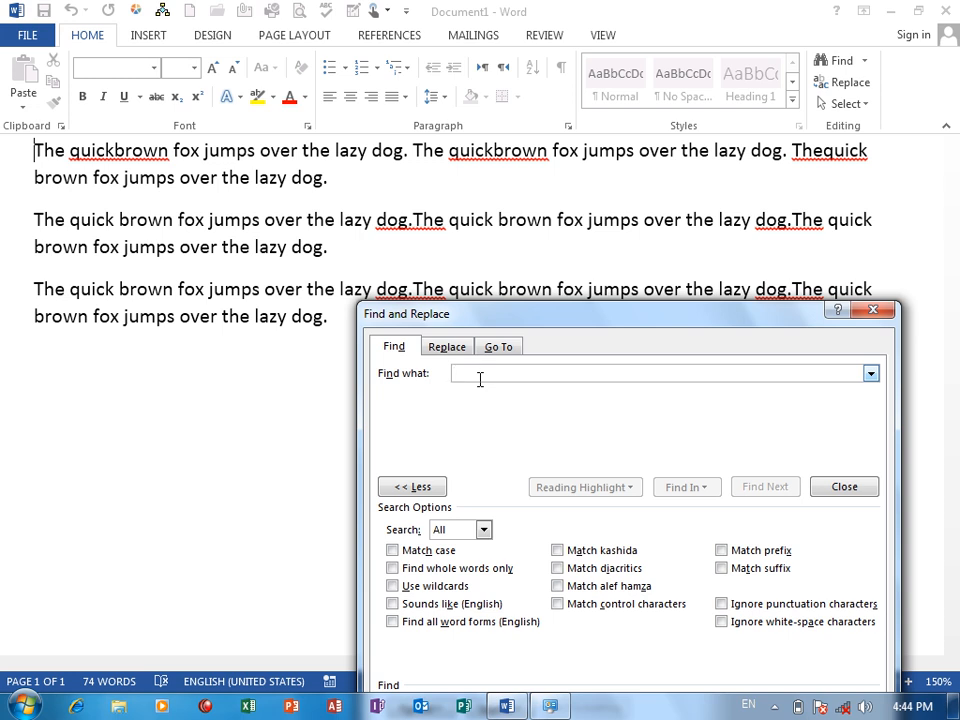
# Search the main document for "b*n" with the Use wildcards option off.
pyautogui.write('b')
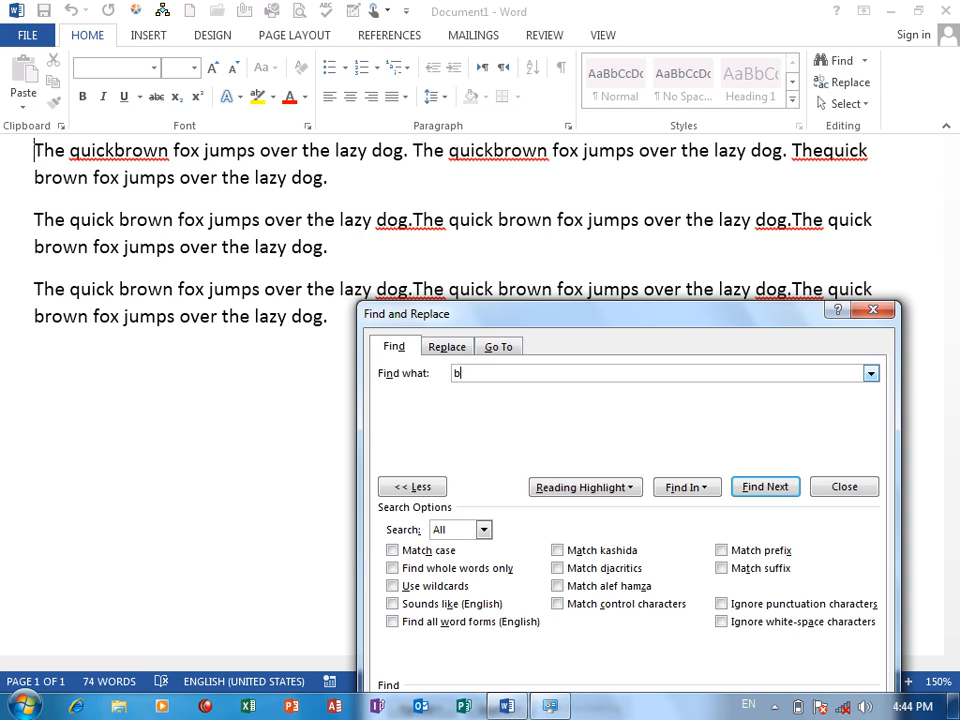
pyautogui.write('*')
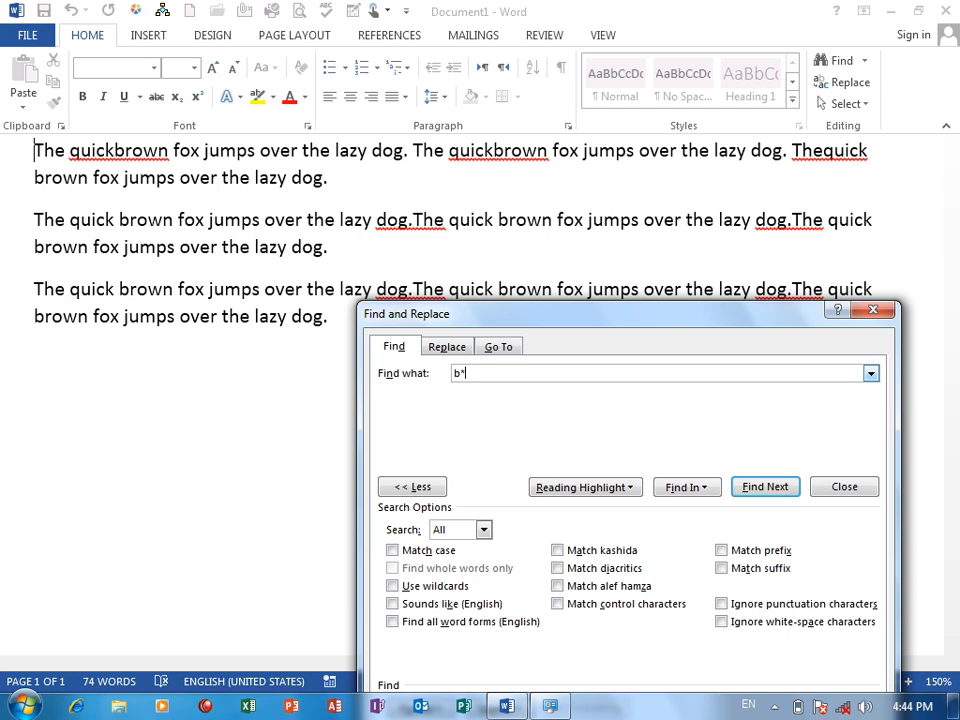
pyautogui.write('n')
pyautogui.click(686, 487)
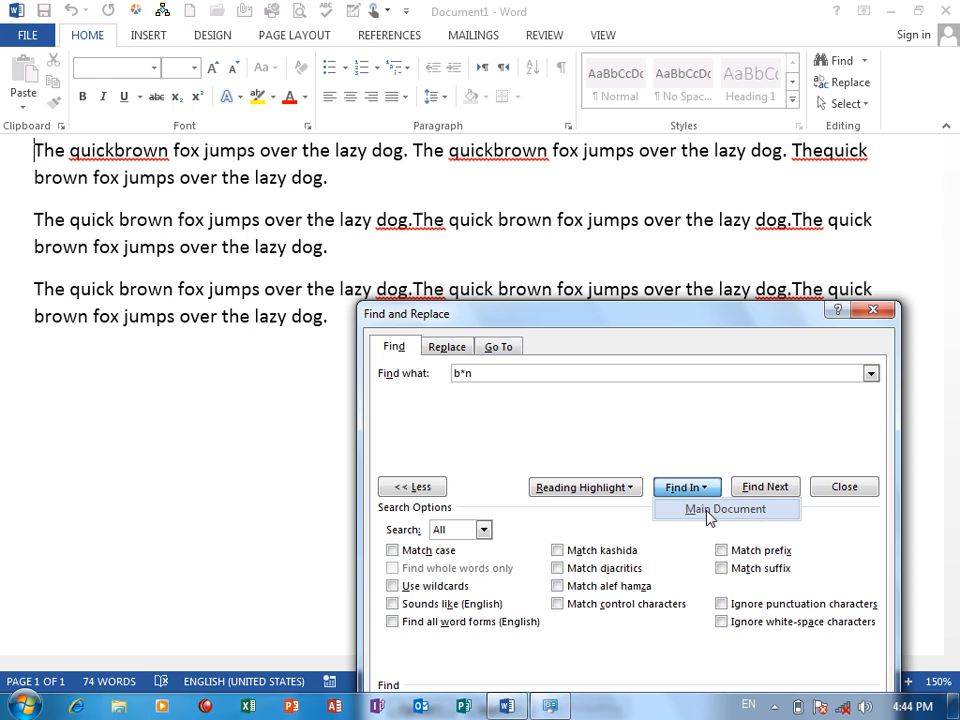
pyautogui.click(709, 512)
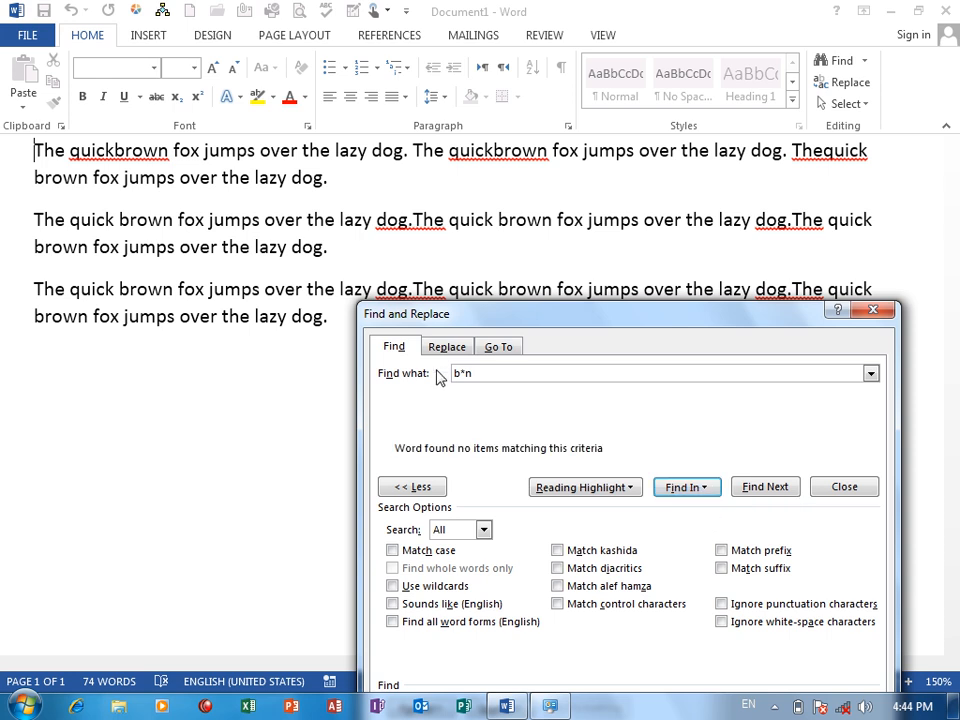
# Turn on Use wildcards and find all matches of "b*n" in the main document.
pyautogui.moveTo(491, 373); pyautogui.dragTo(420, 375)
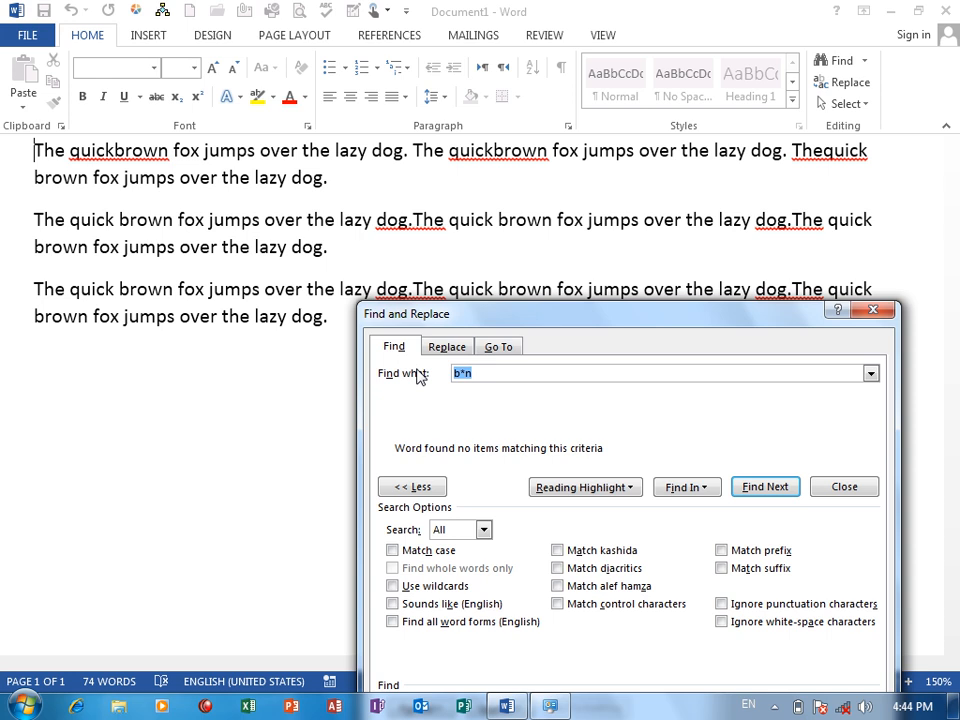
pyautogui.click(428, 588)
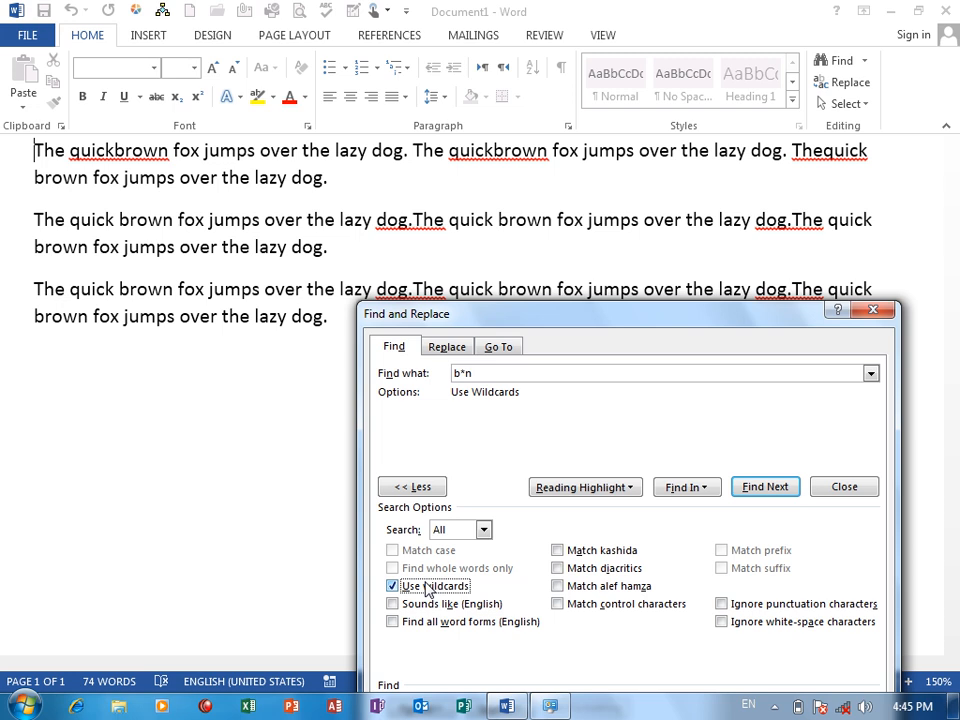
pyautogui.click(685, 487)
pyautogui.click(695, 508)
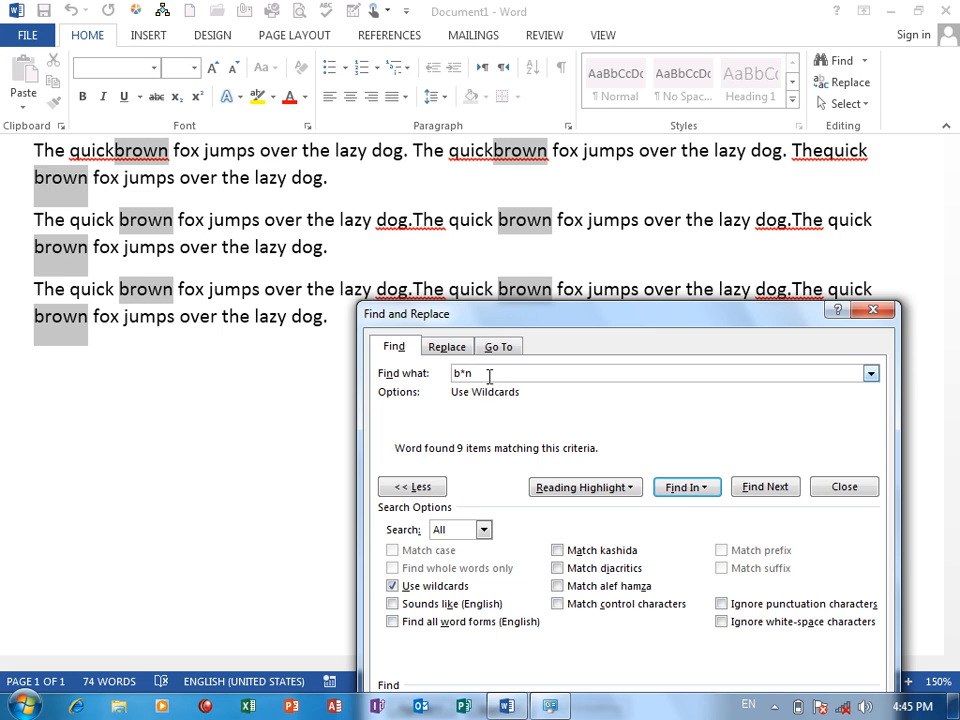
# Replace the search pattern with "q???" and find all its wildcard matches in the main document.
pyautogui.click(551, 377)
pyautogui.press('BackSpace')
pyautogui.press('BackSpace')
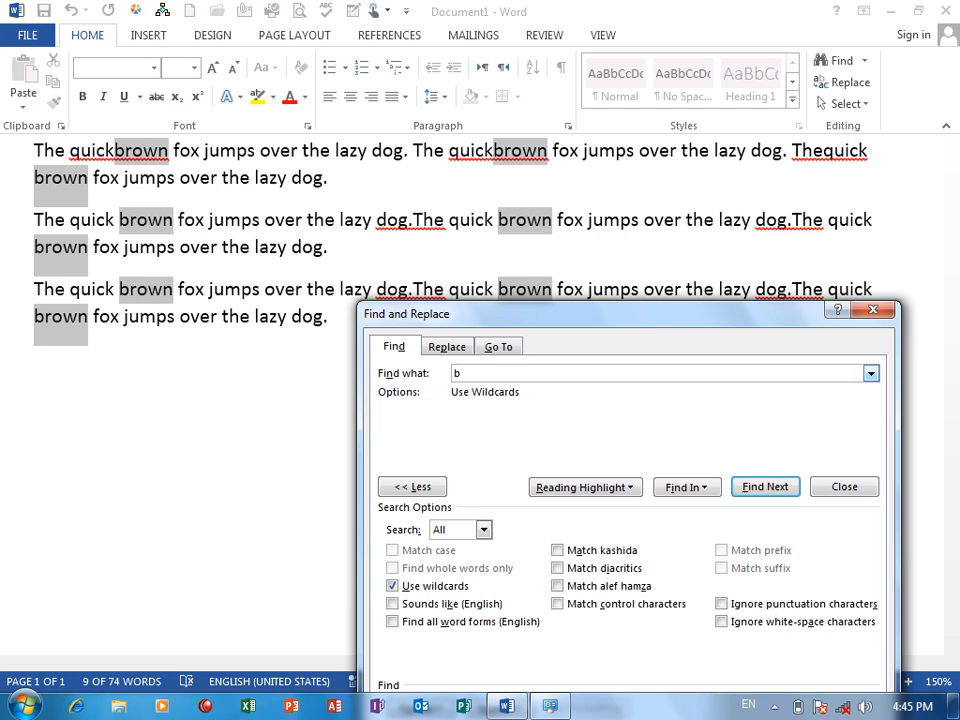
pyautogui.press('BackSpace')
pyautogui.write('q')
pyautogui.write('???')
pyautogui.click(686, 487)
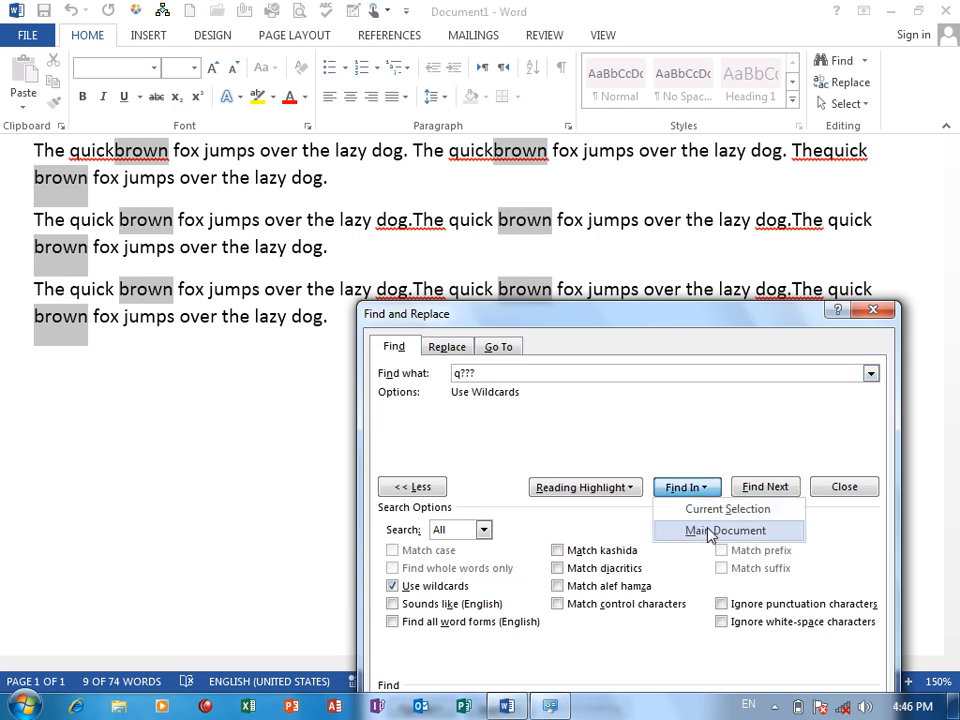
pyautogui.click(712, 530)
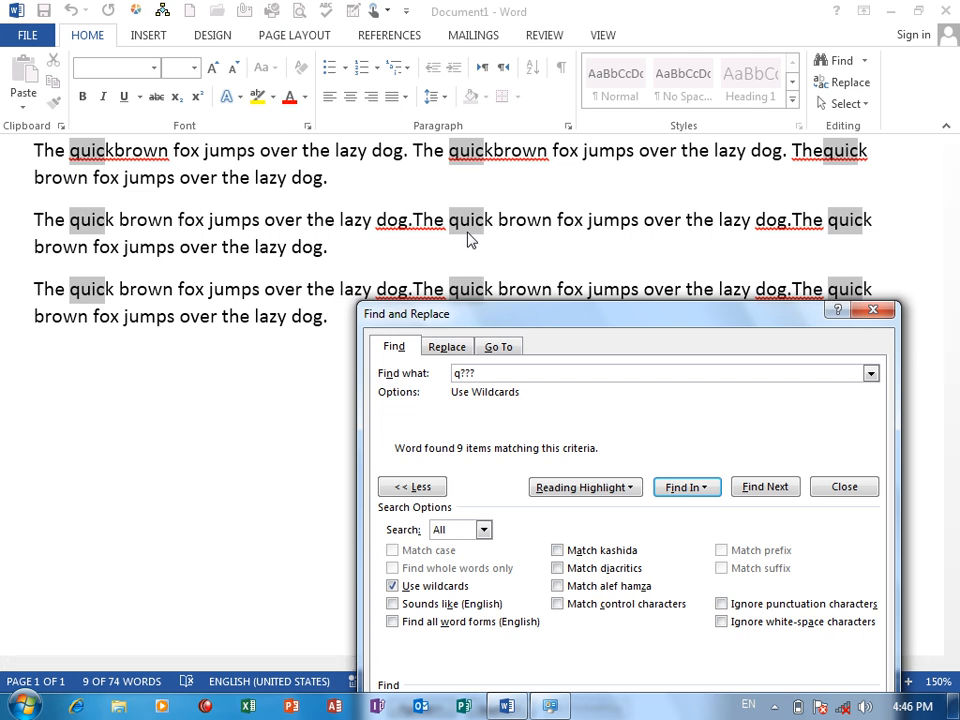
# Extend the search pattern to "q?????" and find all its wildcard matches in the main document.
pyautogui.click(489, 376)
pyautogui.press('BackSpace')
pyautogui.press('BackSpace')
pyautogui.press('BackSpace')
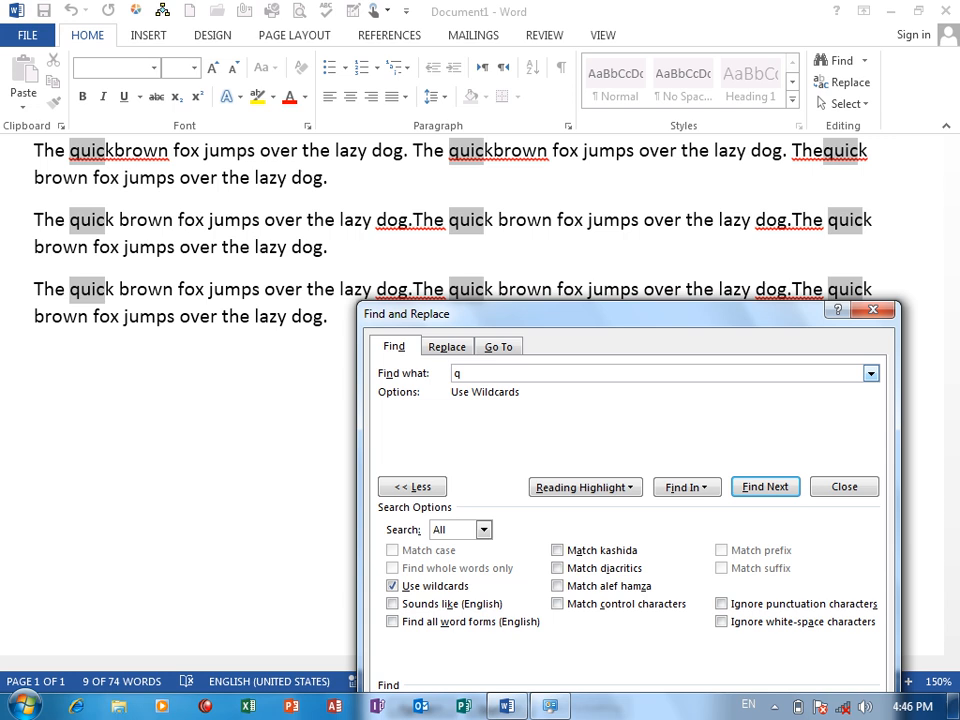
pyautogui.write('?????')
pyautogui.click(683, 487)
pyautogui.click(704, 531)
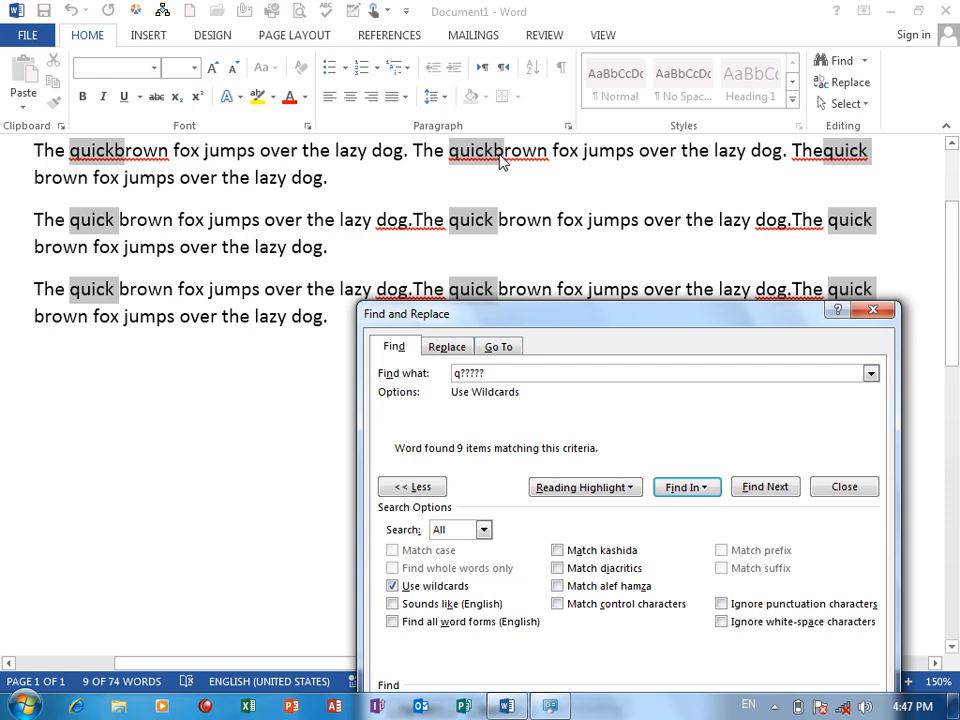
# Shorten the search pattern to "q????" and find all its wildcard matches in the main document.
pyautogui.click(490, 373)
pyautogui.press('BackSpace')
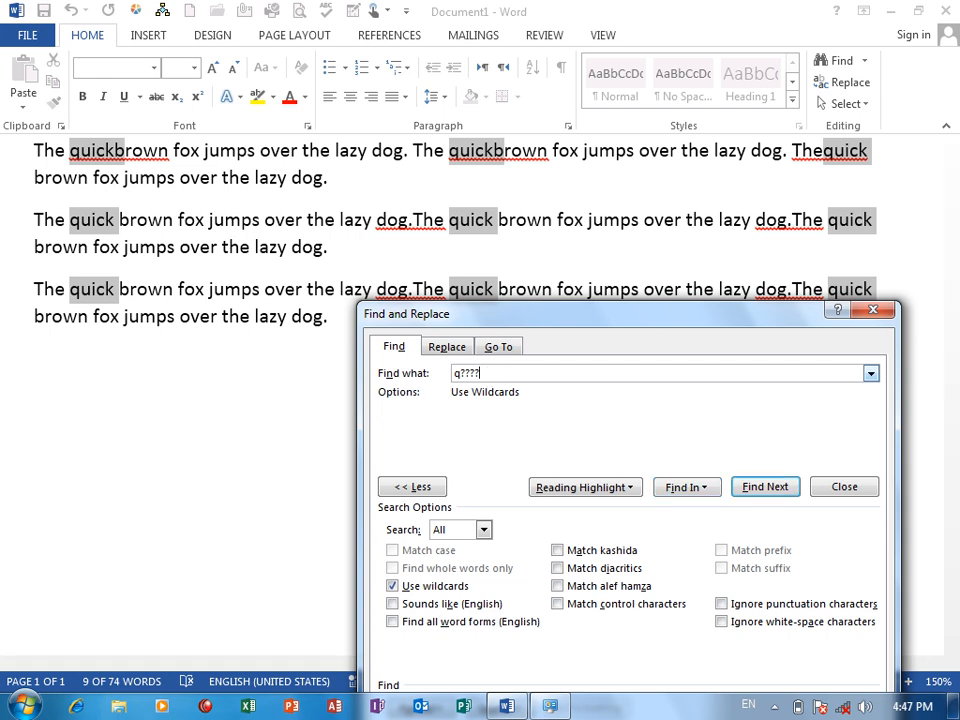
pyautogui.click(686, 487)
pyautogui.click(703, 530)
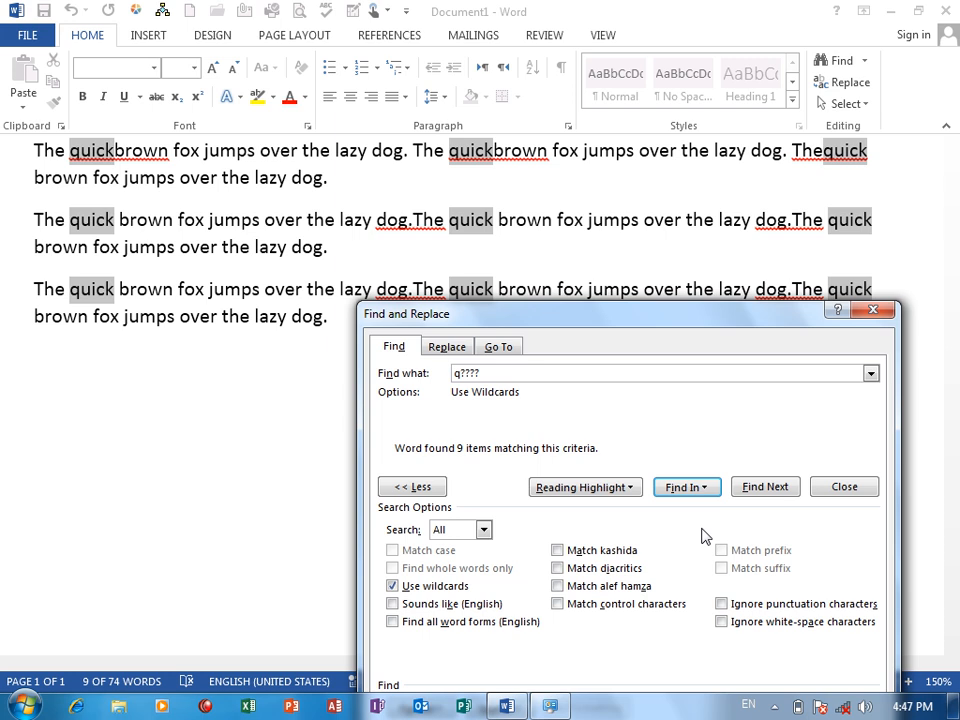
# Turn off Use wildcards and clear the search text.
pyautogui.click(398, 588)
pyautogui.moveTo(502, 372); pyautogui.dragTo(411, 379)
pyautogui.press('BackSpace')
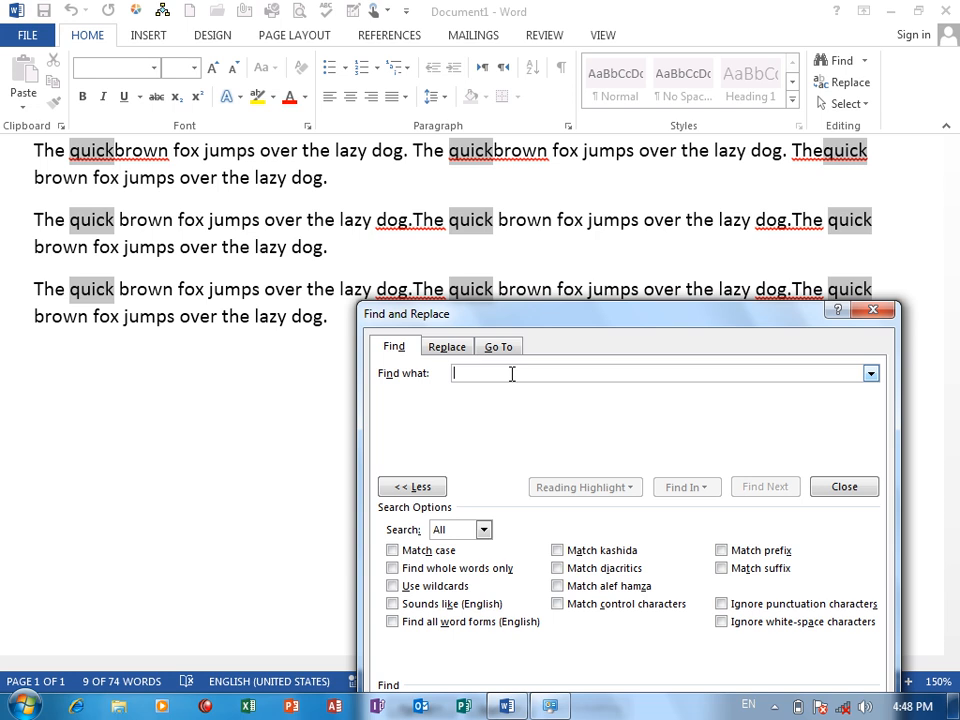
pyautogui.write('bro')
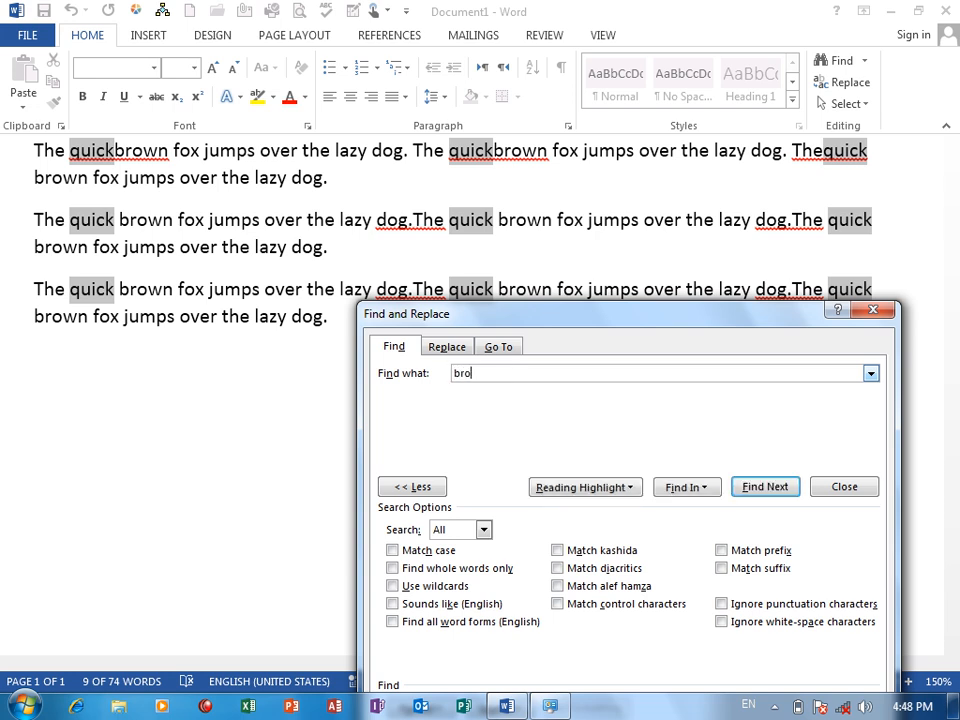
pyautogui.write('oooooooooooooooooooooooooooooooooooooooooon')
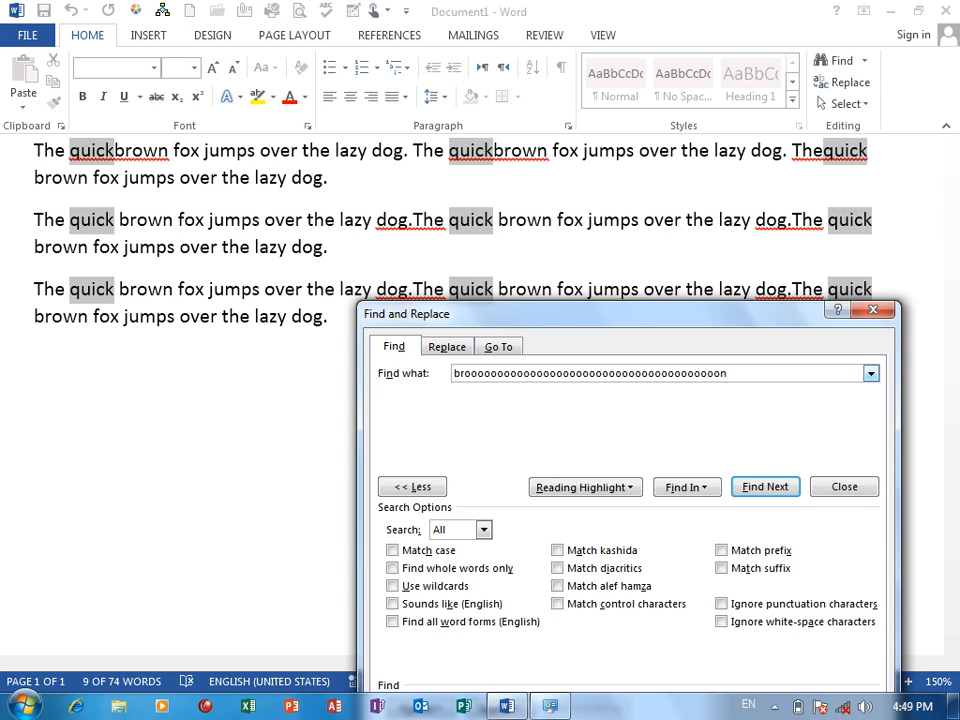
pyautogui.press('BackSpace')
pyautogui.press('BackSpace')
pyautogui.press('BackSpace')
pyautogui.press('BackSpace')
pyautogui.press('BackSpace')
pyautogui.press('BackSpace')
pyautogui.press('BackSpace')
pyautogui.press('BackSpace')
pyautogui.press('BackSpace')
pyautogui.press('BackSpace')
pyautogui.press('BackSpace')
pyautogui.press('BackSpace')
pyautogui.press('BackSpace')
pyautogui.press('BackSpace')
pyautogui.press('BackSpace')
pyautogui.press('BackSpace')
pyautogui.press('BackSpace')
pyautogui.press('BackSpace')
pyautogui.press('BackSpace')
pyautogui.press('BackSpace')
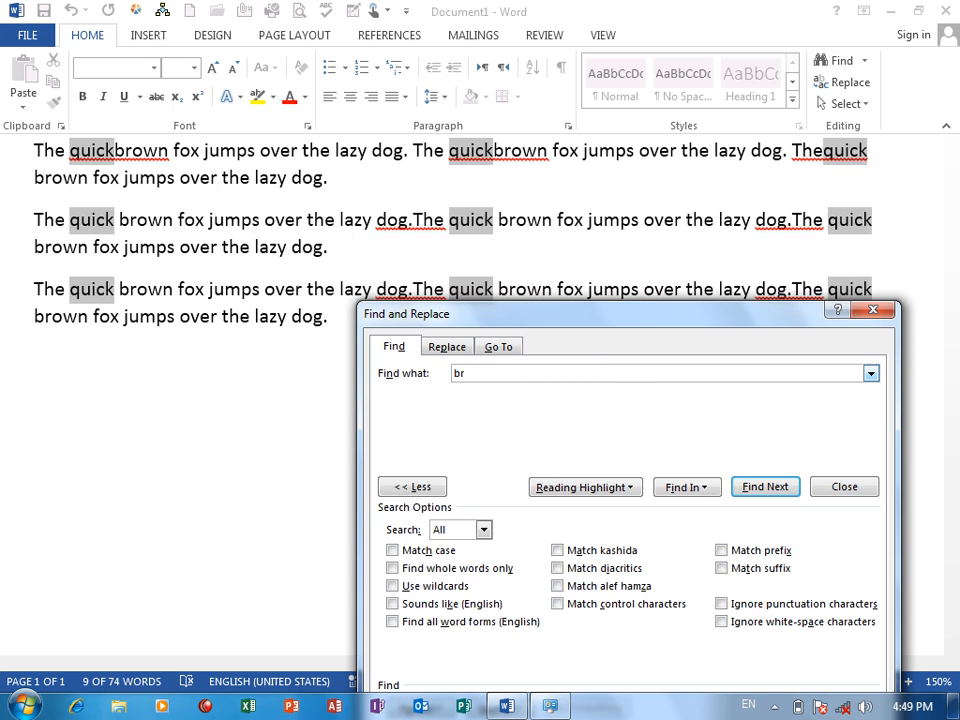
# Find all main-document matches for "browwwn" with Sounds like (English) turned on, and turn the option off again after the search.
pyautogui.write('owwwn')
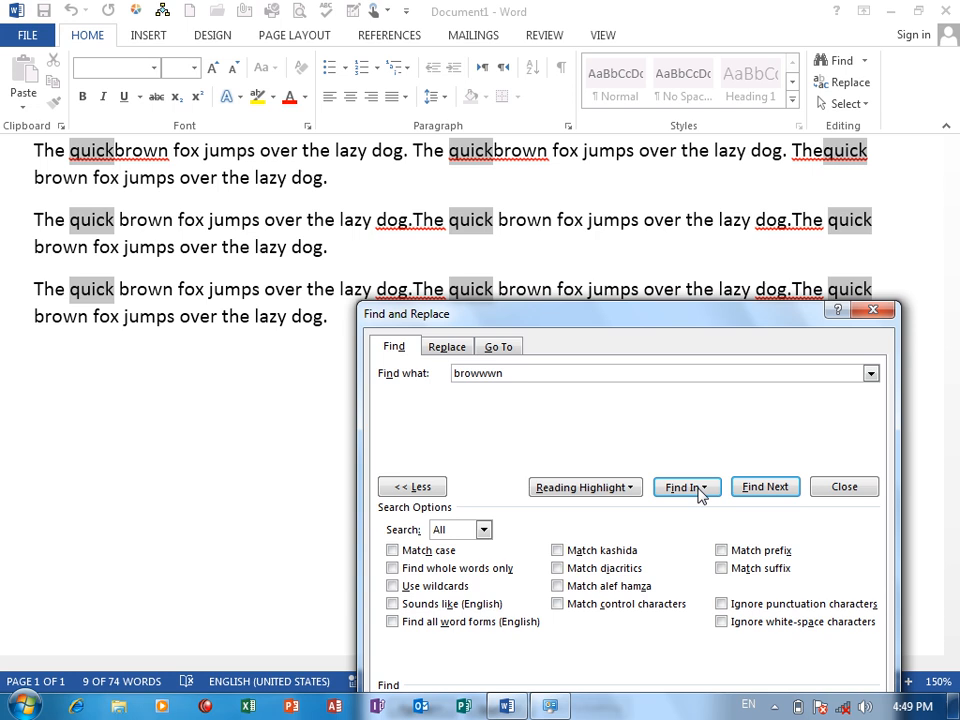
pyautogui.click(418, 606)
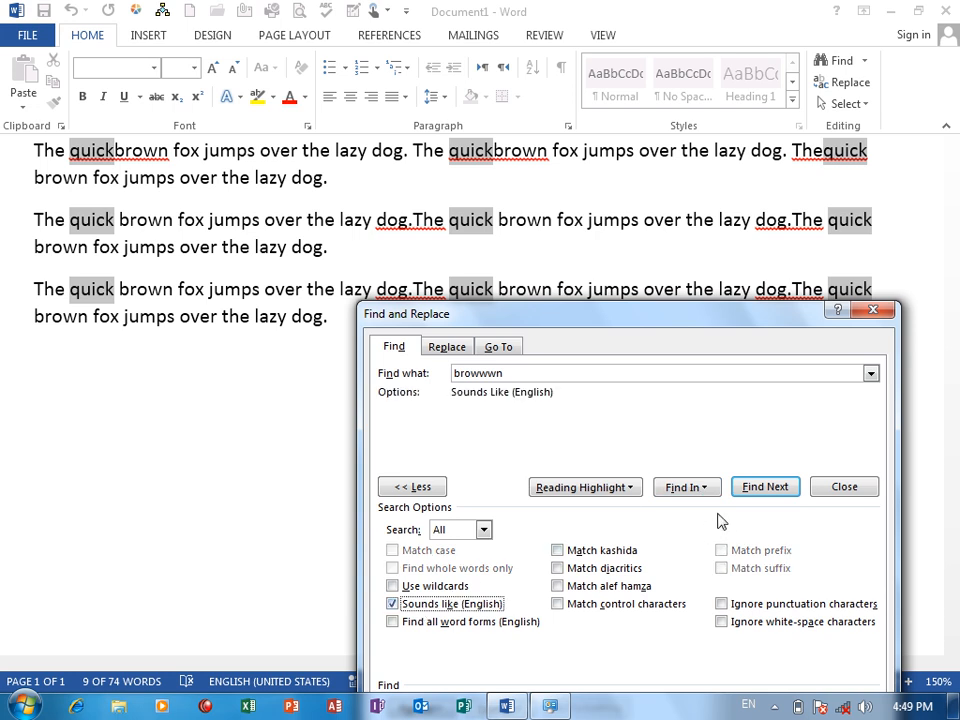
pyautogui.click(680, 489)
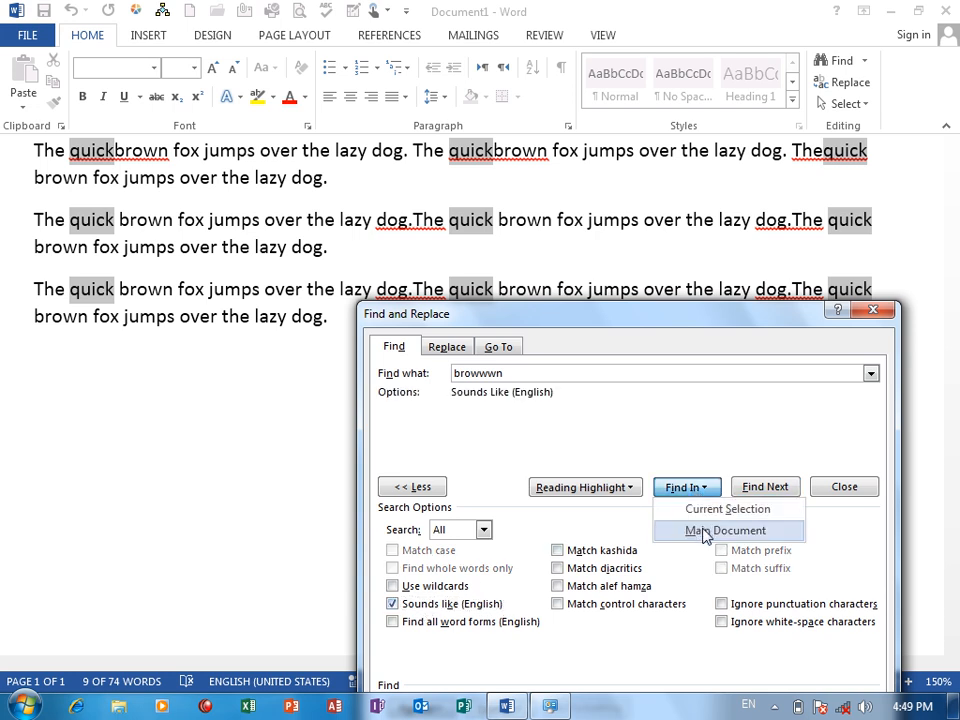
pyautogui.click(702, 530)
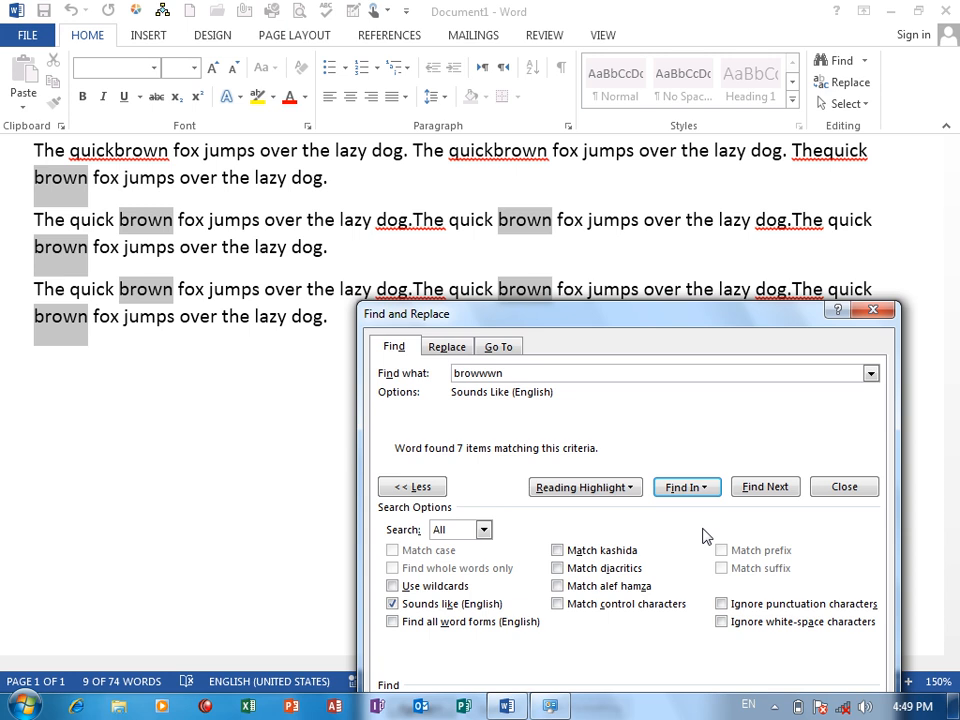
pyautogui.click(393, 604)
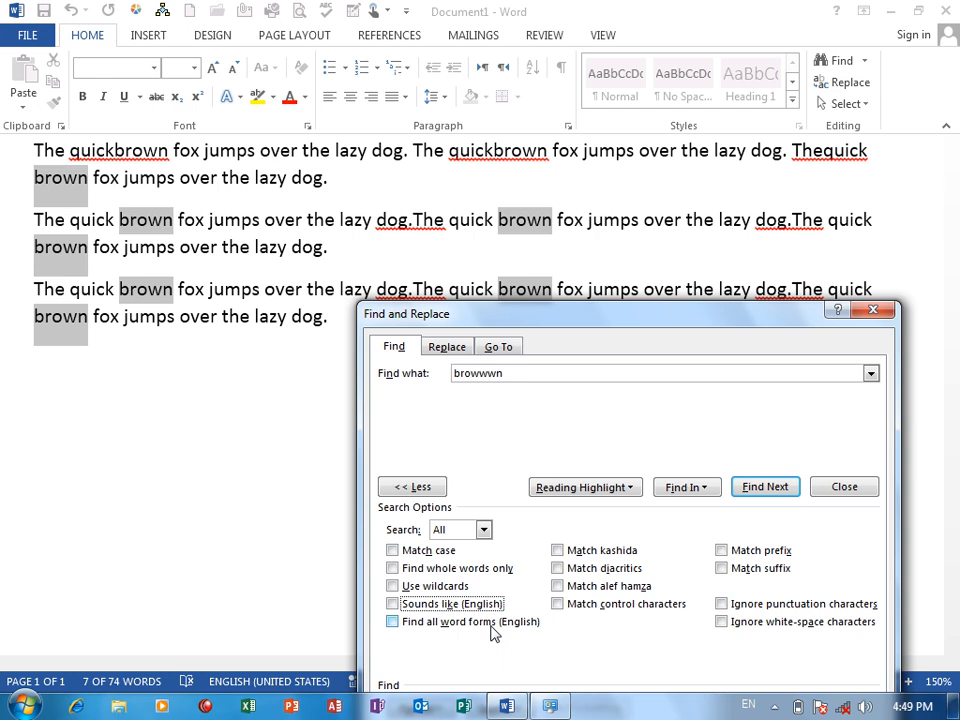
# Close the Find and Replace dialog and delete all the text in the document.
pyautogui.click(875, 313)
pyautogui.hotkey('ctrl', 'a')
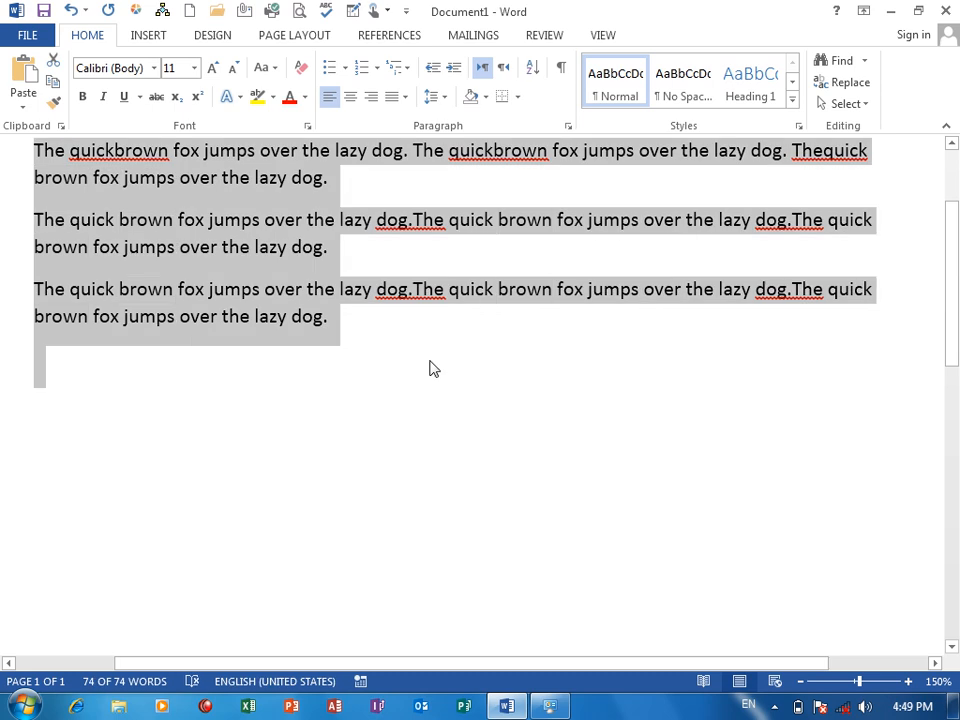
pyautogui.press('Delete')
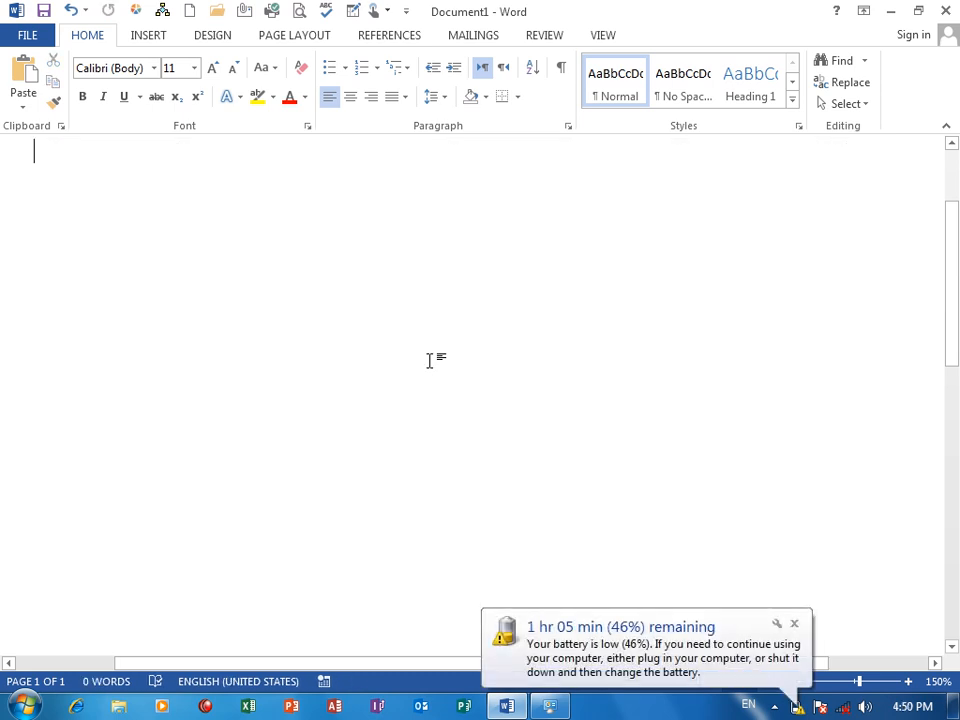
# Enter the words "Is", "Are" and "Am" on separate lines at the start of the document.
pyautogui.moveTo(955, 259); pyautogui.dragTo(955, 191)
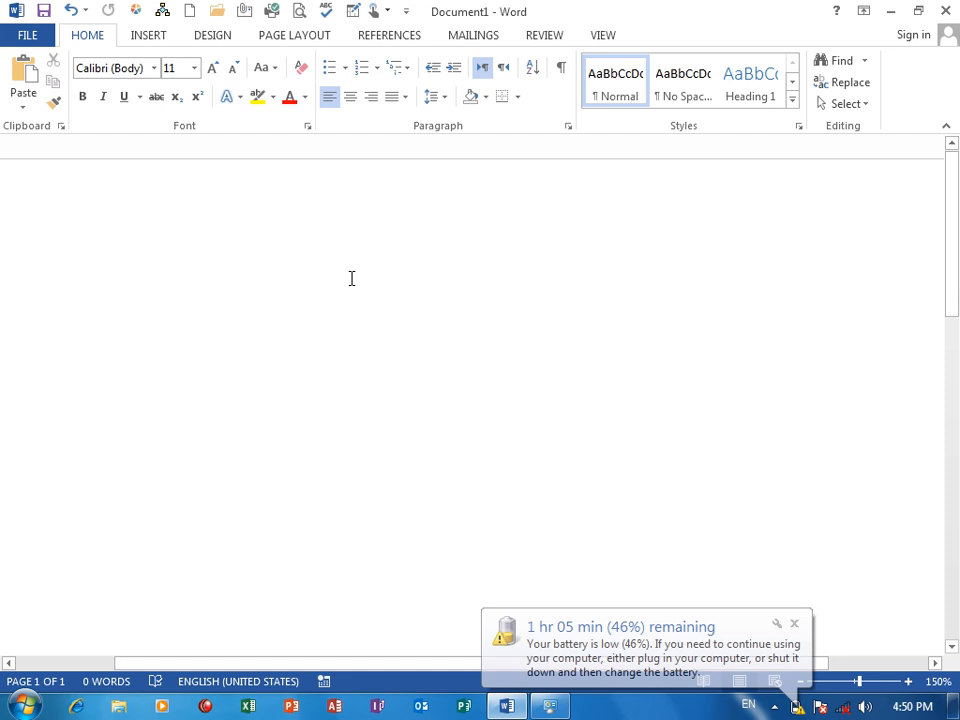
pyautogui.write('is')
pyautogui.press('Return')
pyautogui.write('are')
pyautogui.press('Return')
pyautogui.write('am')
pyautogui.press('Return')
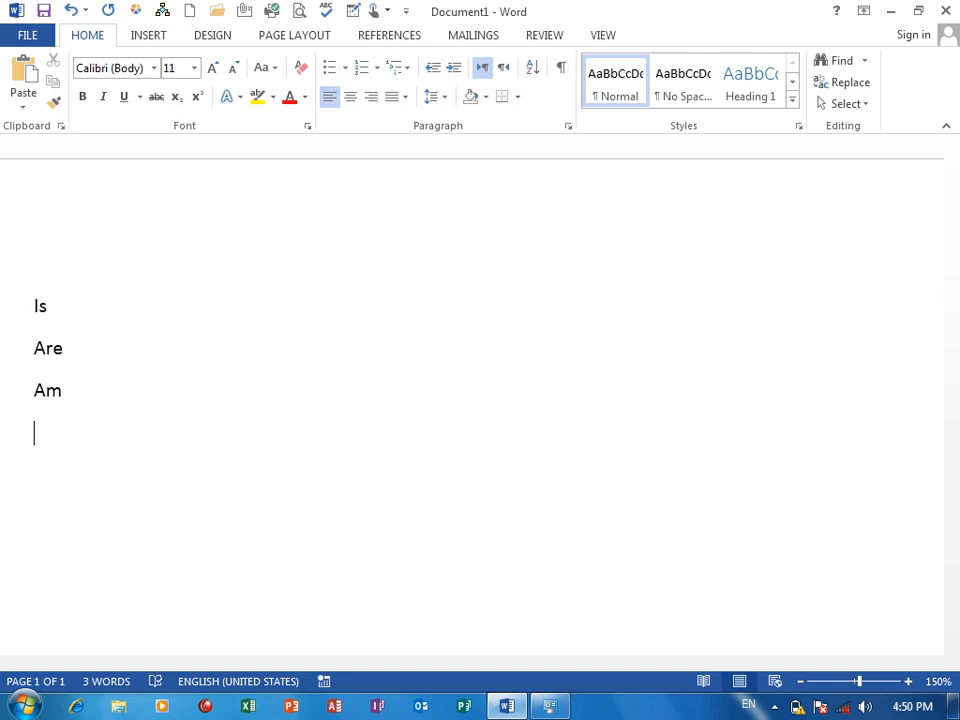
# Open Advanced Find and replace the search text with "is".
pyautogui.click(866, 62)
pyautogui.click(870, 112)
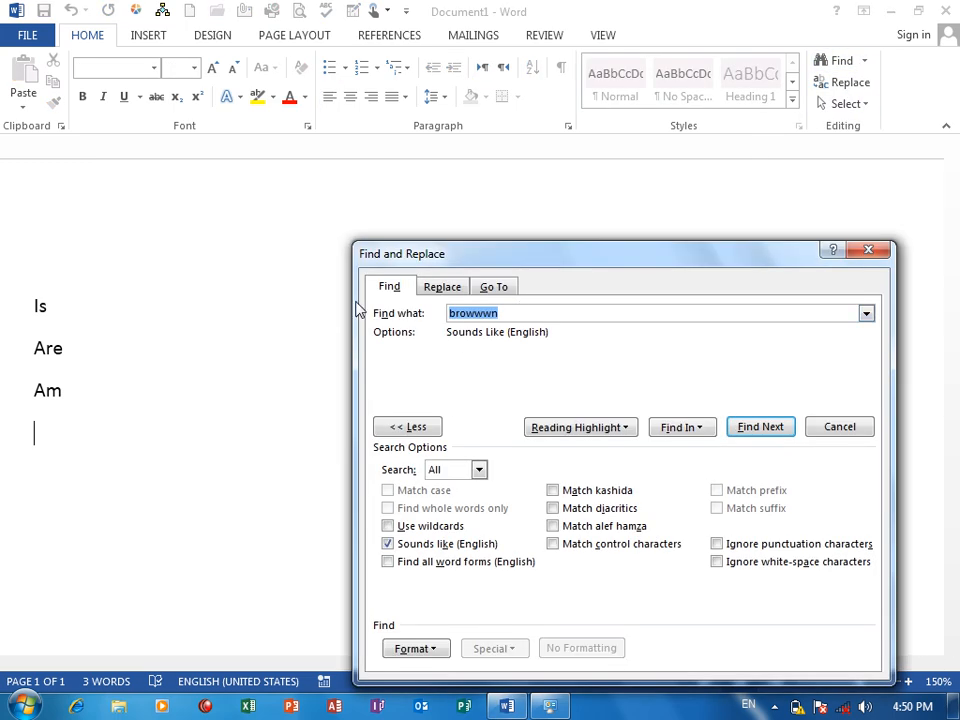
pyautogui.write('Is')
pyautogui.press('BackSpace')
pyautogui.press('BackSpace')
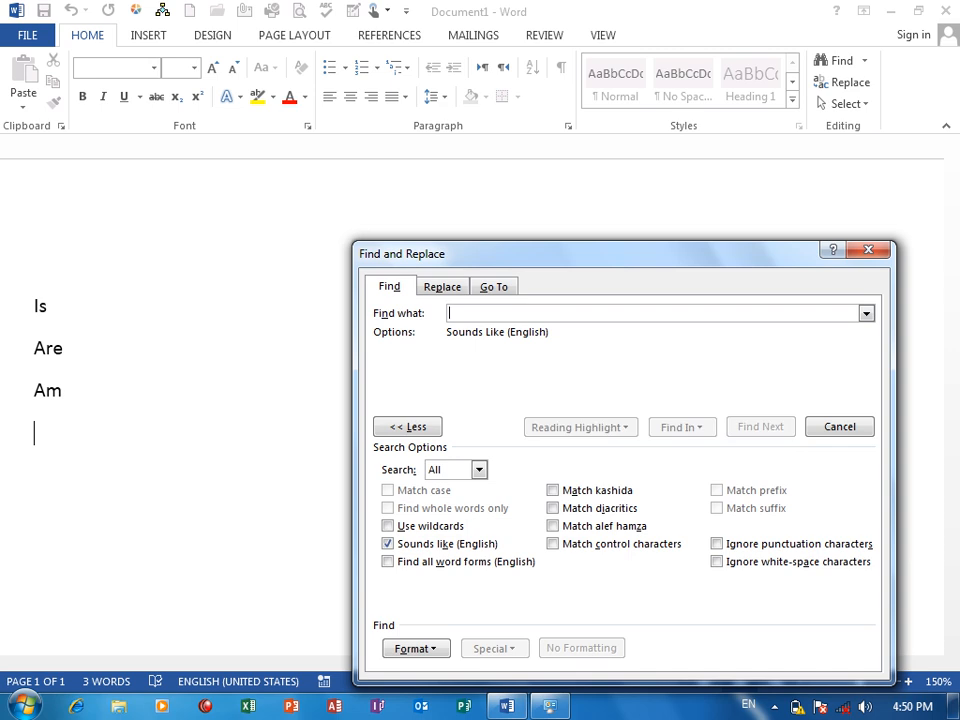
pyautogui.write('I')
pyautogui.press('BackSpace')
pyautogui.write('is')
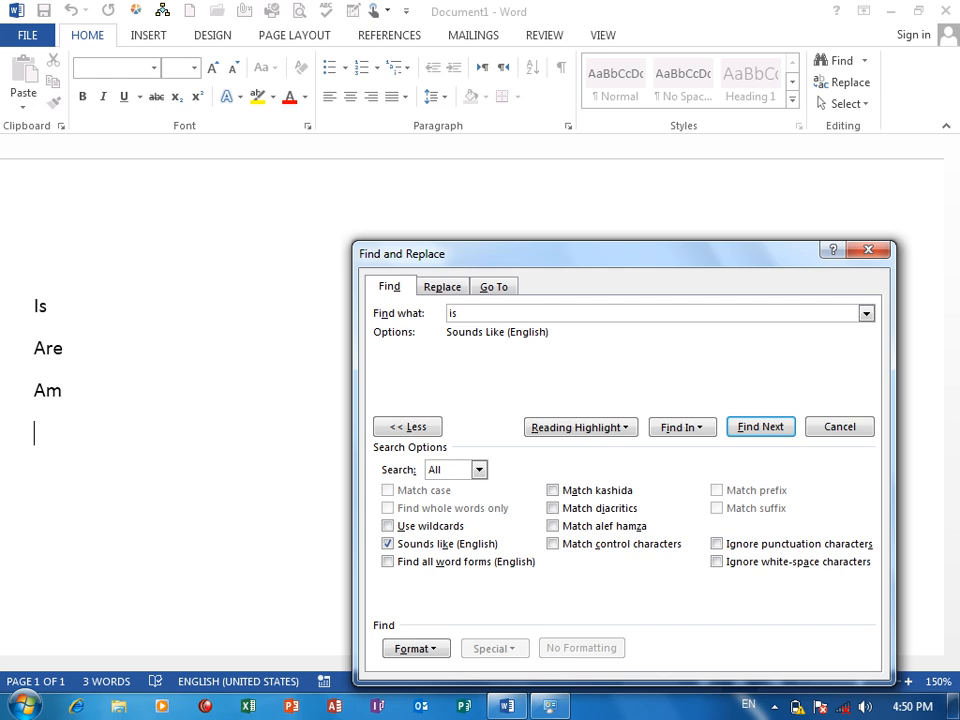
# Turn off Sounds like (English) and find all matches for "is" in the main document.
pyautogui.moveTo(432, 258); pyautogui.dragTo(483, 194)
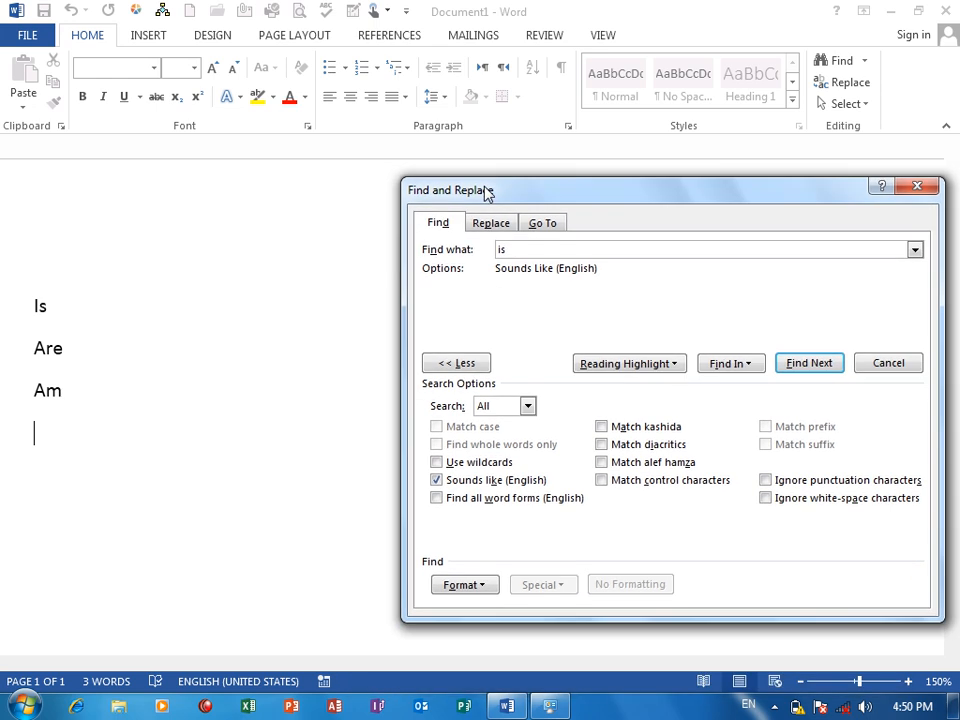
pyautogui.click(742, 364)
pyautogui.click(436, 480)
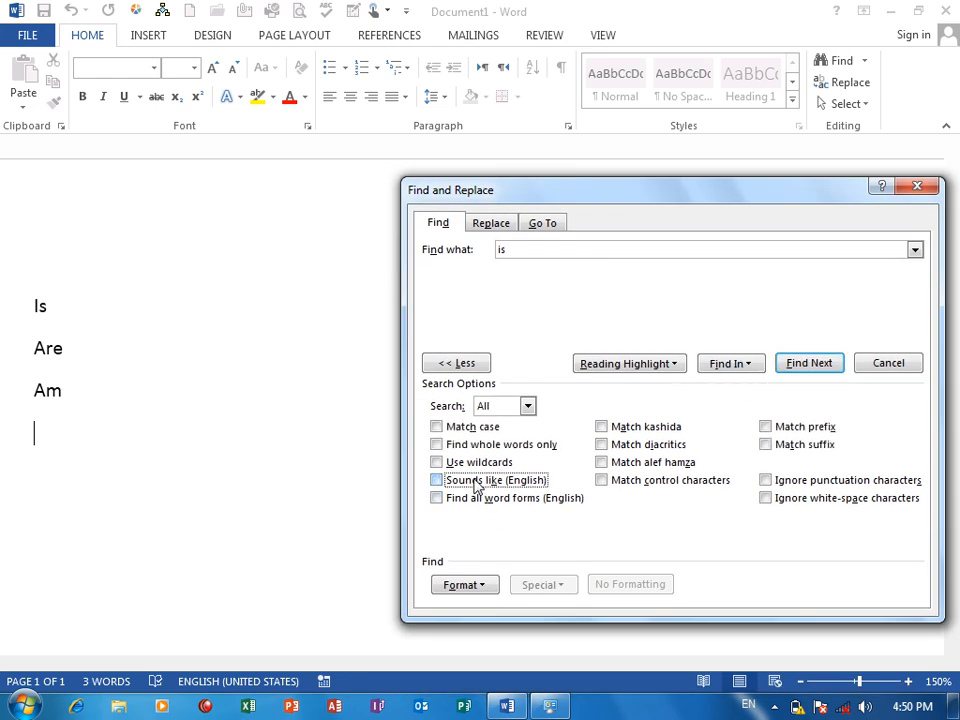
pyautogui.click(733, 364)
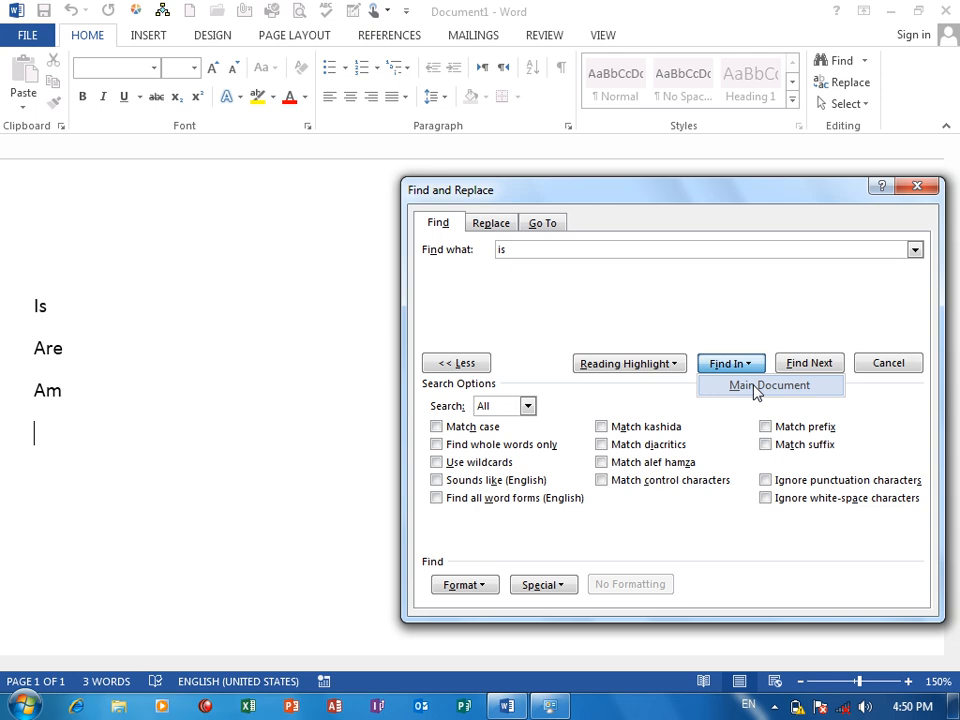
pyautogui.click(756, 386)
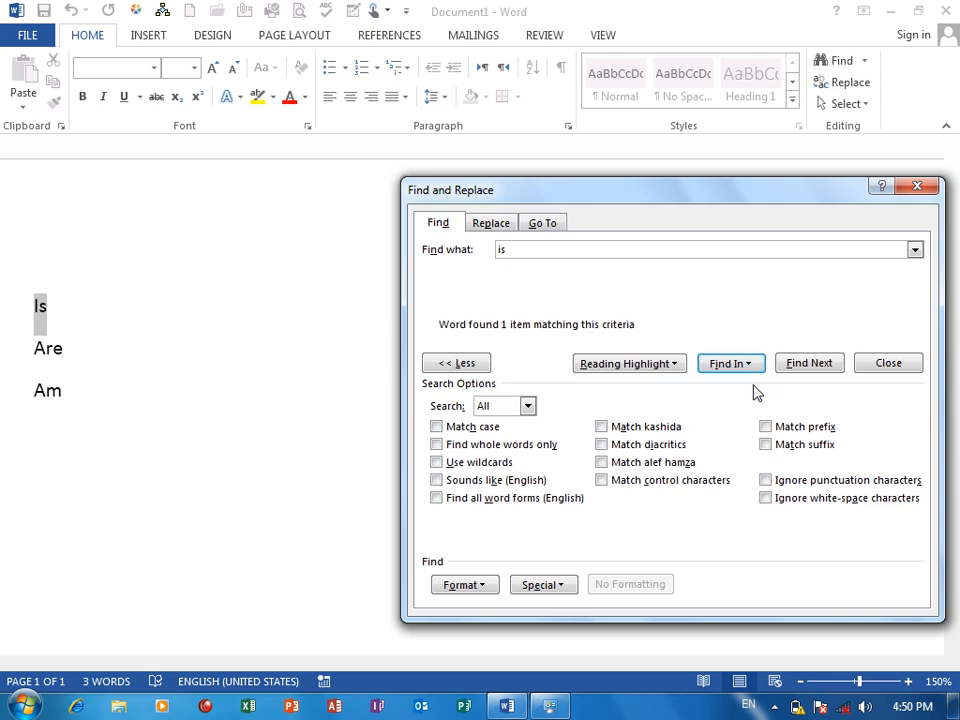
# Turn on Find all word forms (English) and step through the next two matches for "is".
pyautogui.click(519, 250)
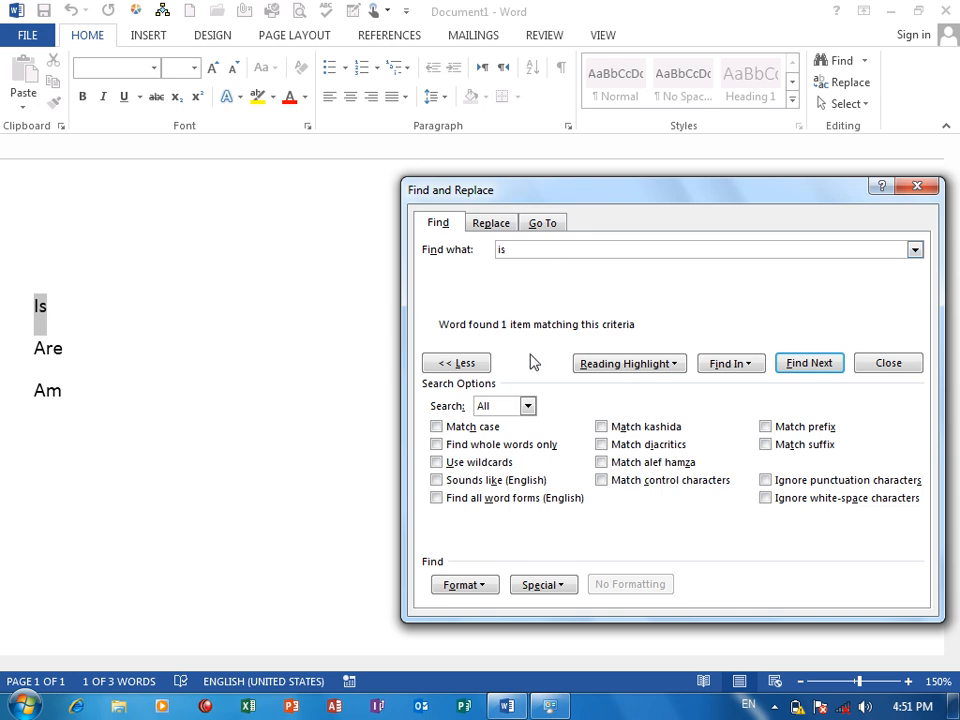
pyautogui.click(470, 502)
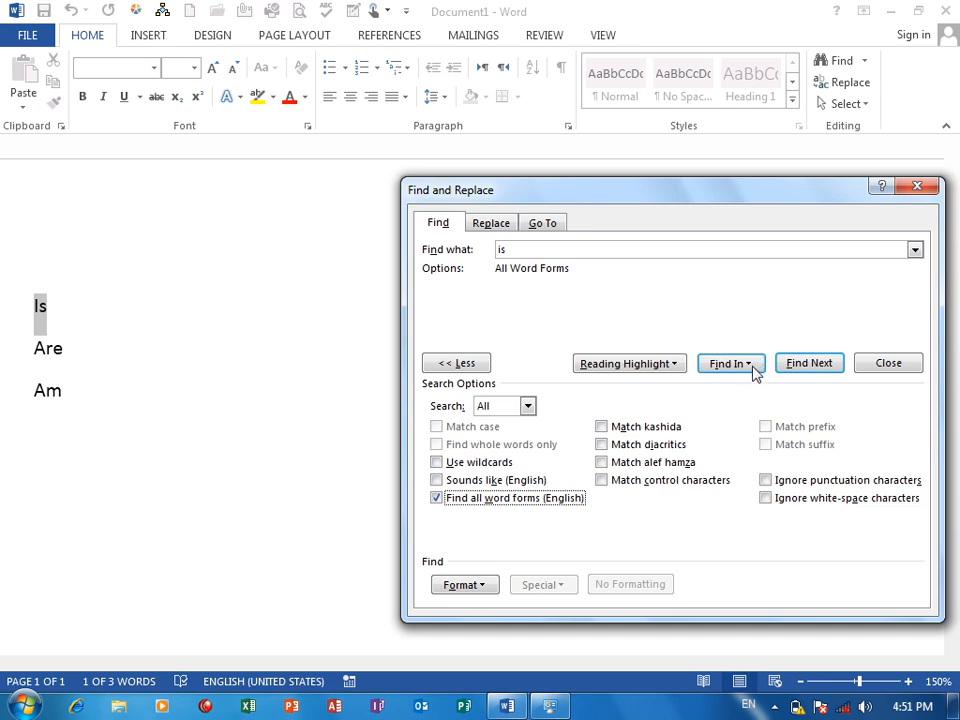
pyautogui.click(808, 364)
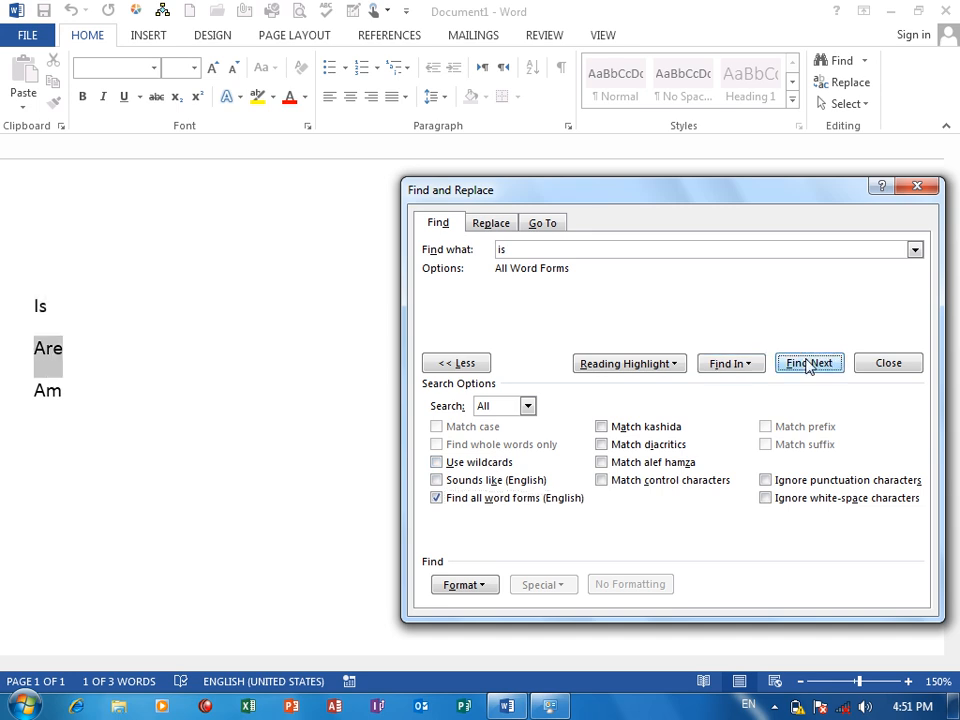
pyautogui.click(808, 364)
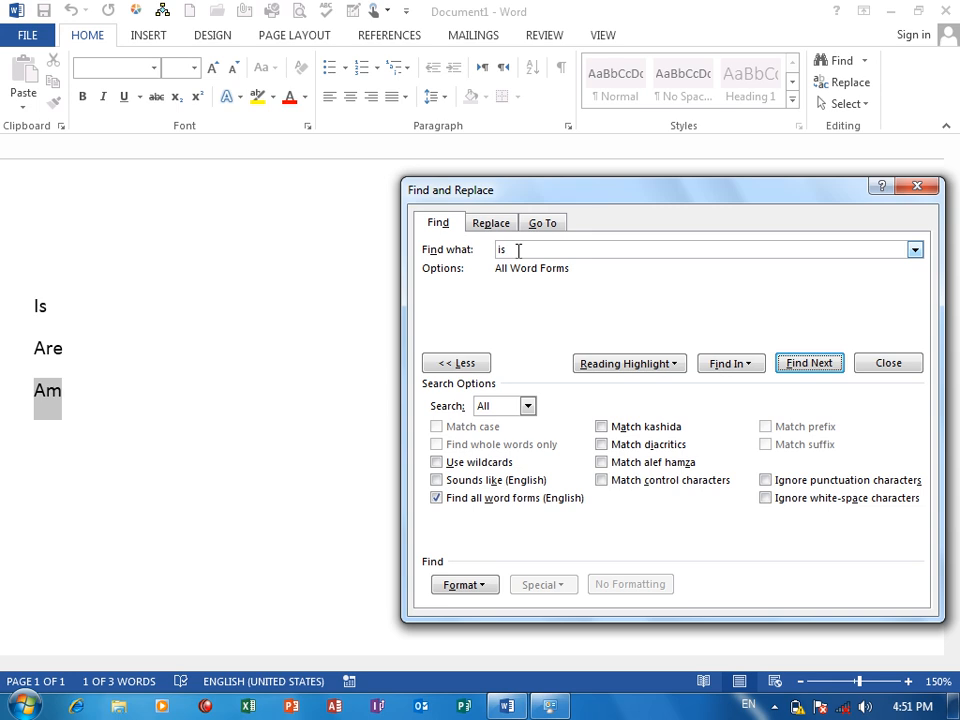
# Close Find and Replace and delete the three verb lines from the document.
pyautogui.click(917, 186)
pyautogui.hotkey('ctrl', 'a')
pyautogui.press('Delete')
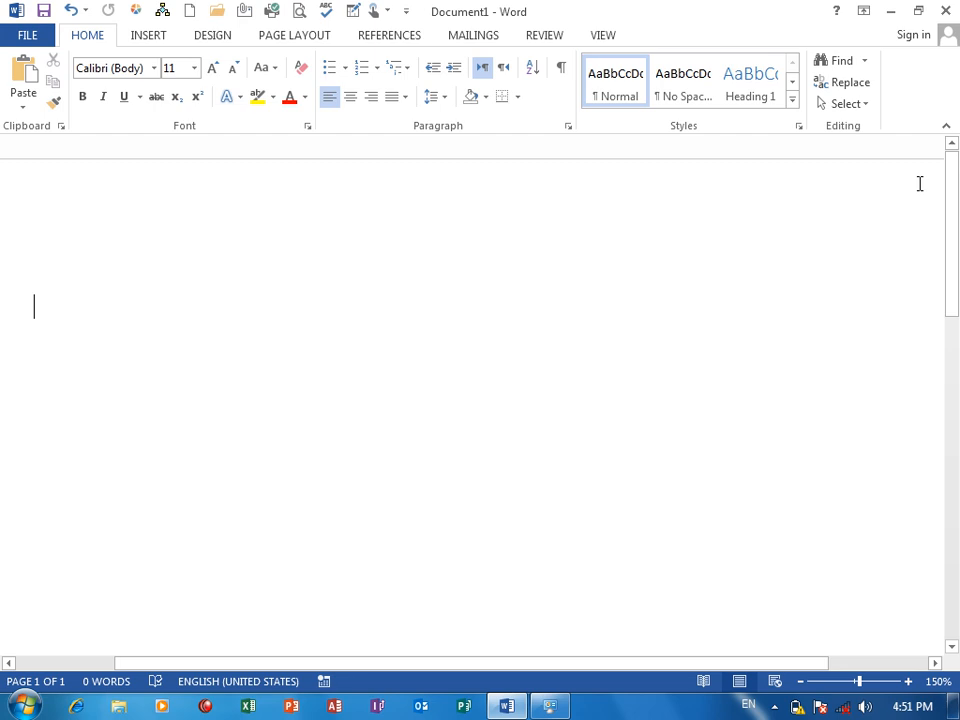
# Enter the words "Go", "Went" and "Gone" on separate lines in the empty document.
pyautogui.write('Go')
pyautogui.press('Return')
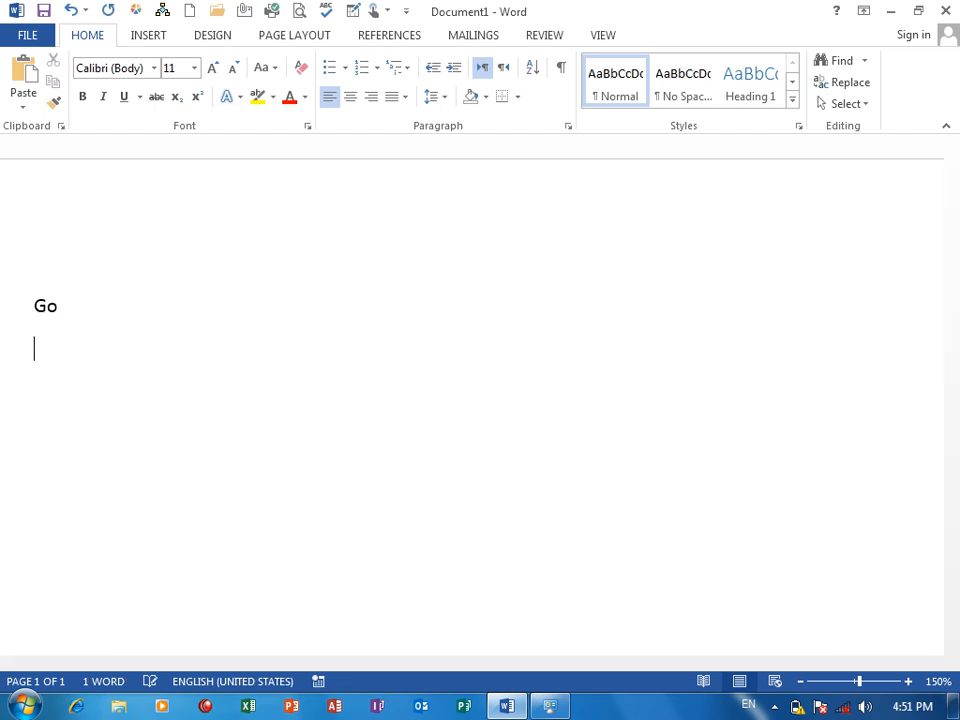
pyautogui.write('went')
pyautogui.press('Return')
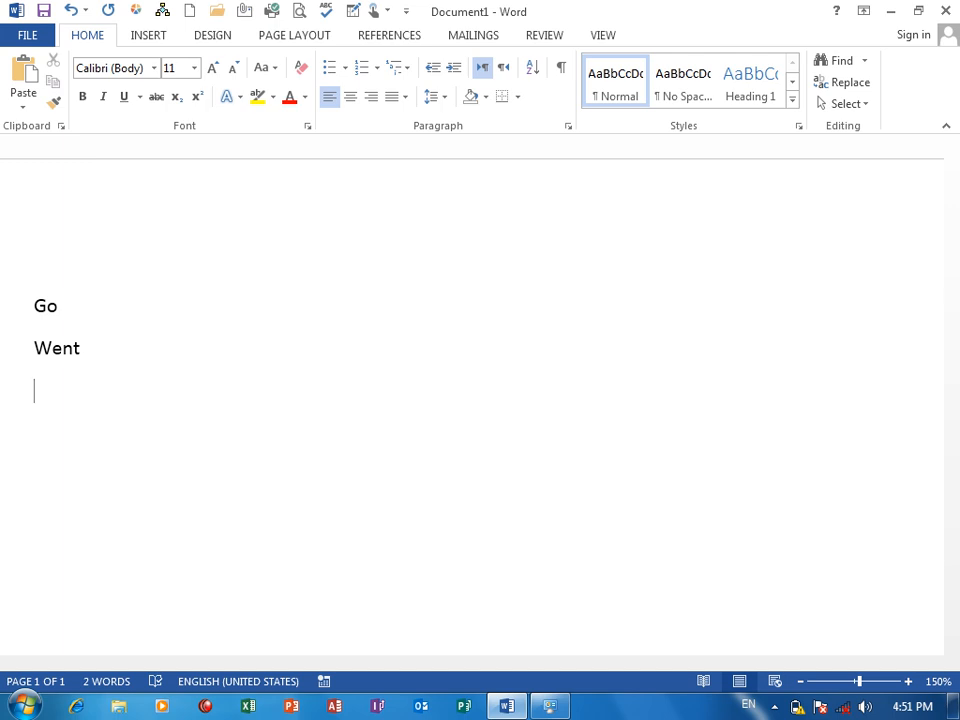
pyautogui.write('gone')
pyautogui.press('Return')
# Search for "go" with Advanced Find, keeping Find all word forms (English) on, and step through three matches.
pyautogui.click(866, 61)
pyautogui.click(872, 106)
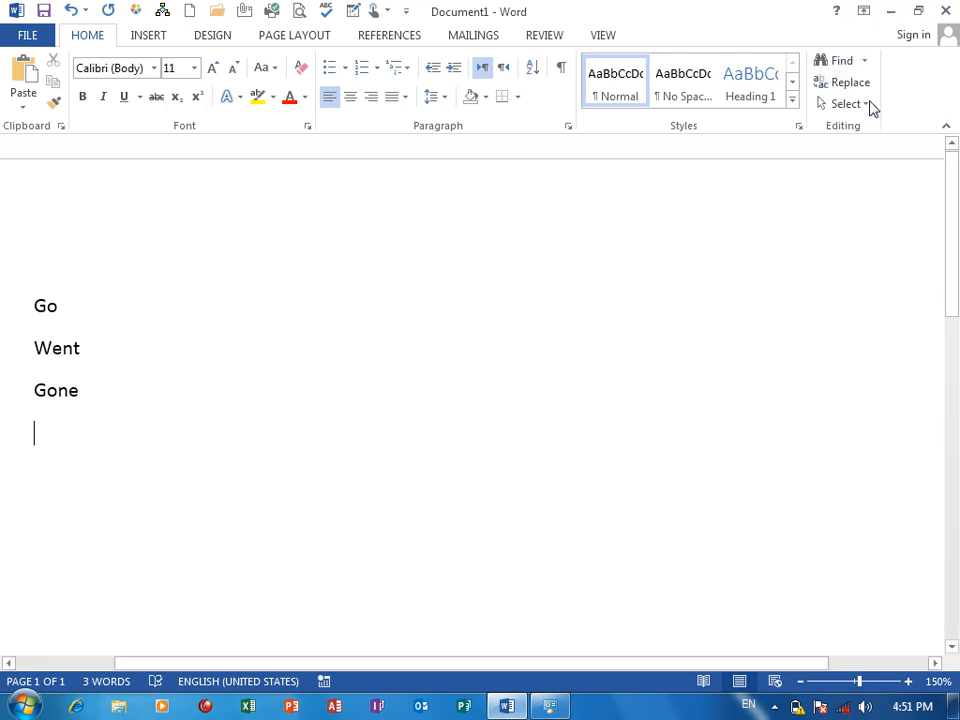
pyautogui.write('go')
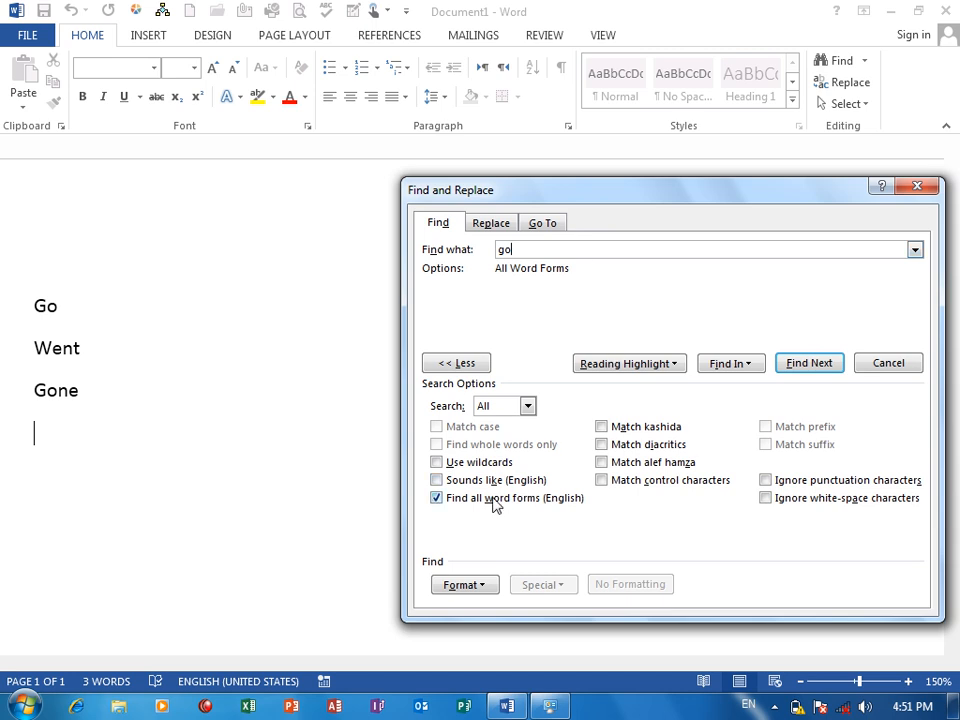
pyautogui.click(808, 364)
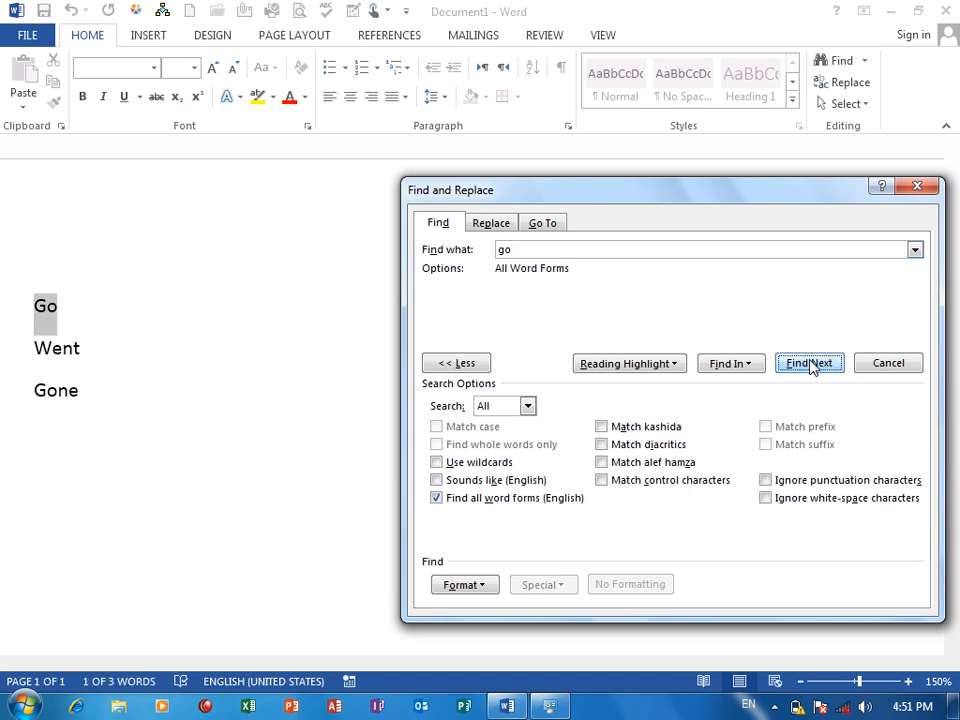
pyautogui.click(810, 364)
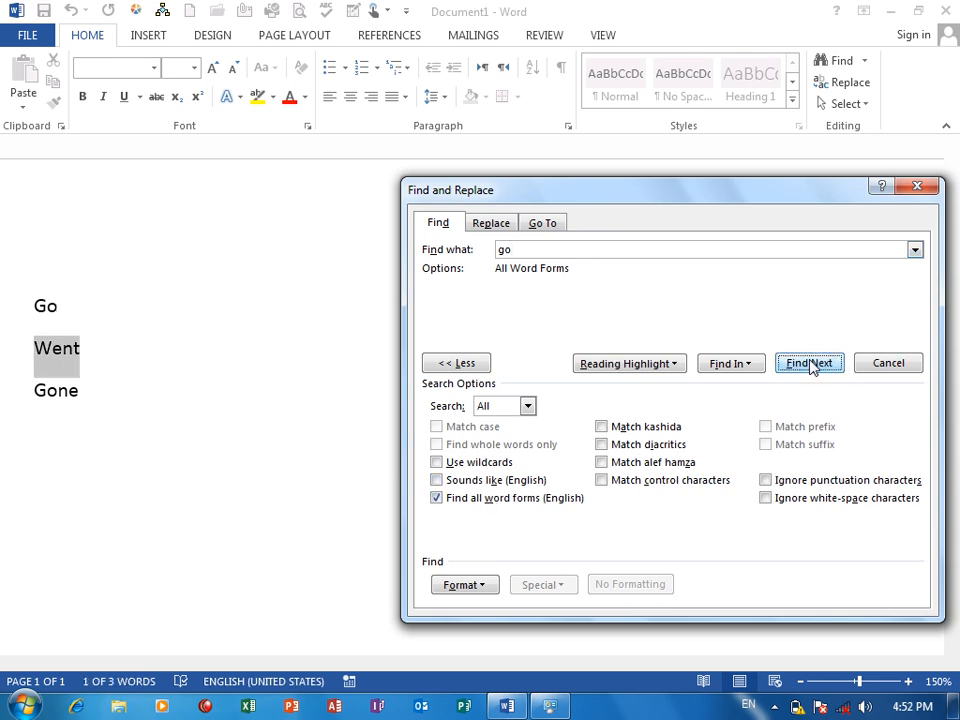
pyautogui.click(810, 364)
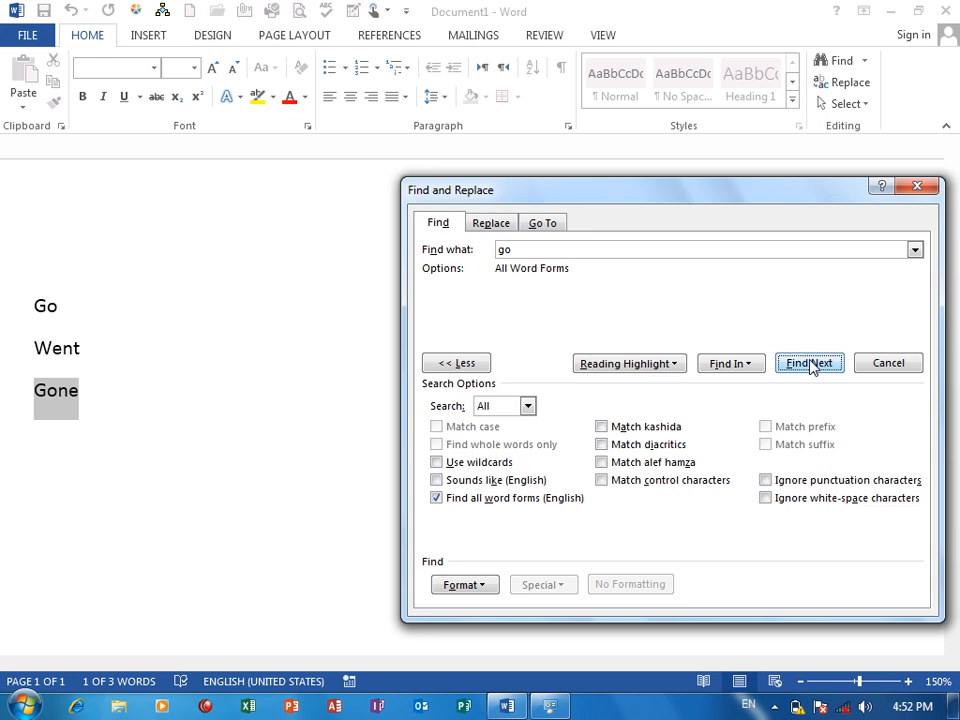
# Turn off Find all word forms (English), leave Advanced Find and clear the document's sample words.
pyautogui.click(436, 497)
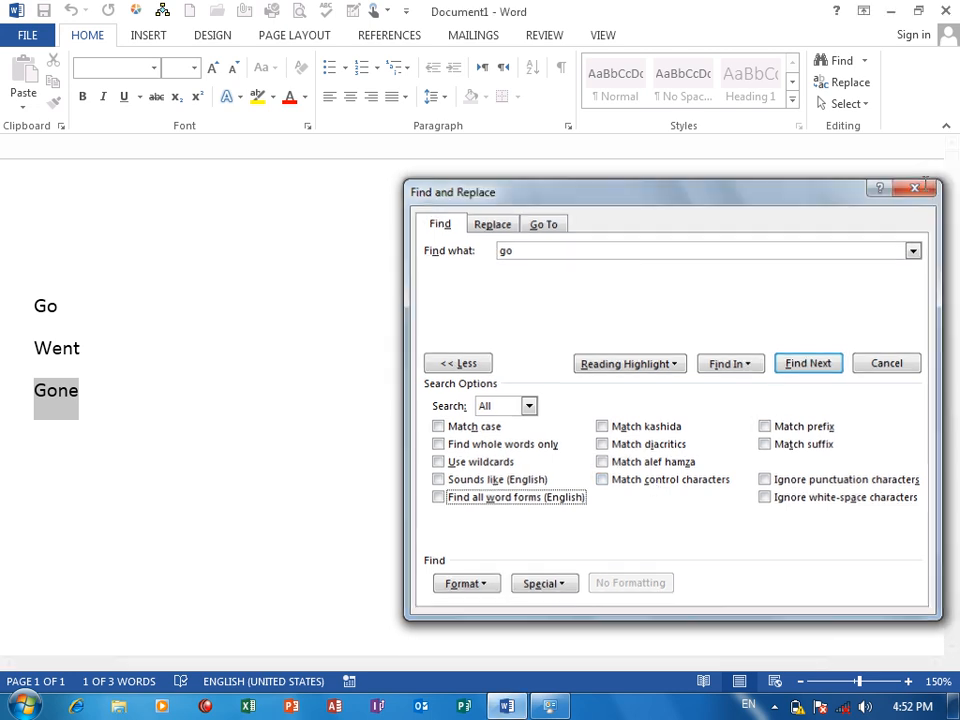
pyautogui.press('Escape')
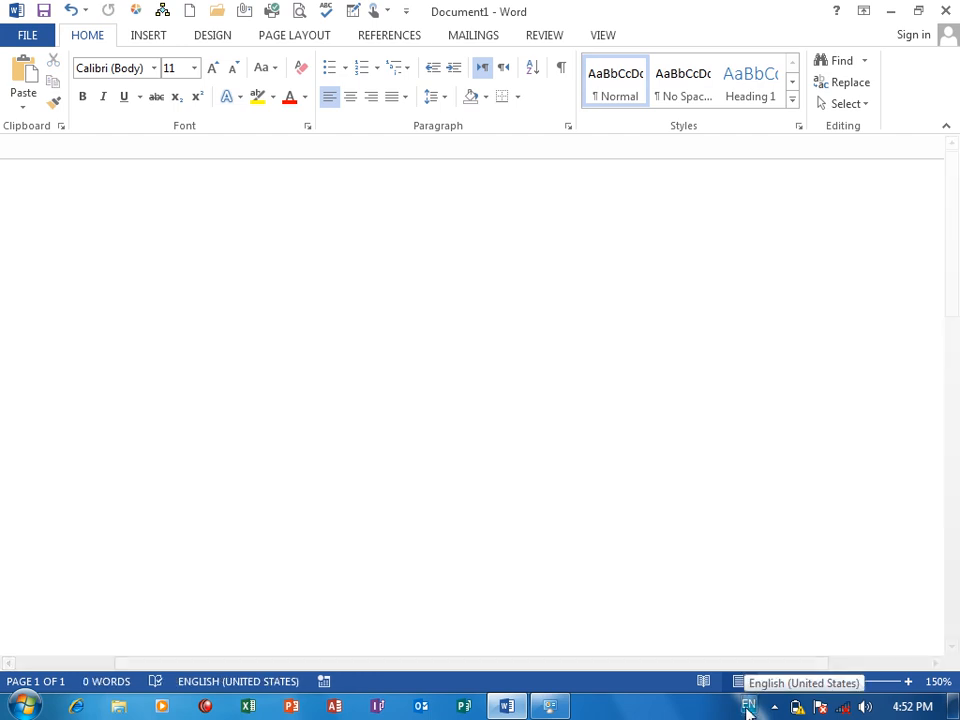
# Switch the keyboard input language to Pashto and enter a long run of the letter "آ" in the document.
pyautogui.click(747, 706)
pyautogui.click(795, 655)
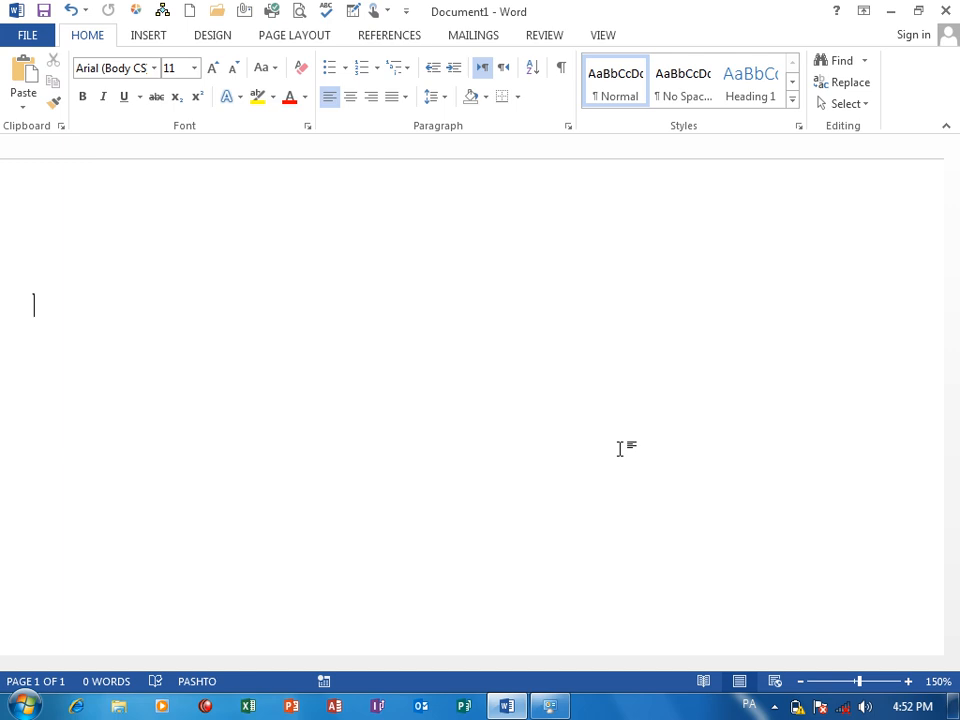
pyautogui.write('آآآآآآآآآآآآآآآآآآآآآآآآآآآآآ')
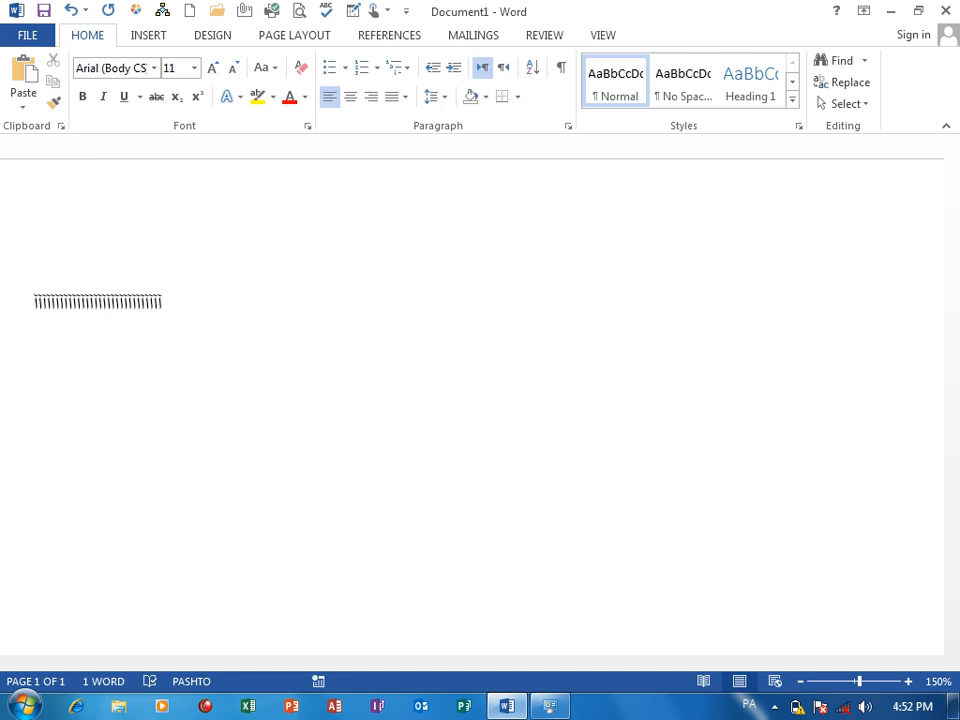
# Enter runs of several different Pashto diacritic marks after the "آ" letters in the document.
pyautogui.write('ۀ')
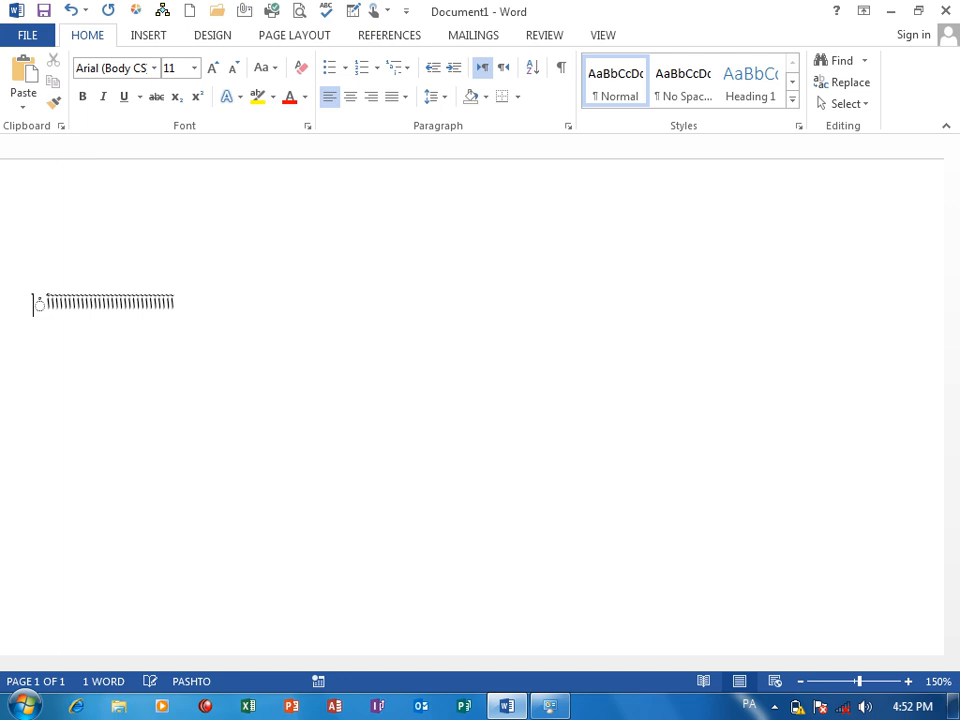
pyautogui.write('ۀۀۀۀۀۀۀۀٌٌٌٌٌٌٌٌٌٌٌٌٌٌٍٍٍٍٍٍٍ')
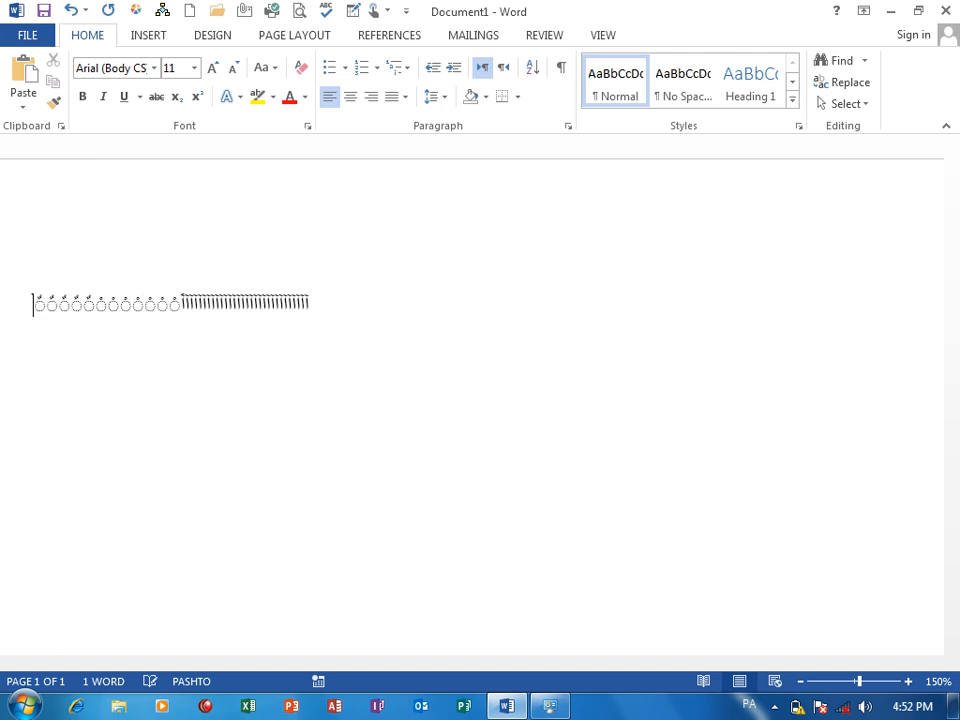
pyautogui.write('ًًًًًًًٍ')
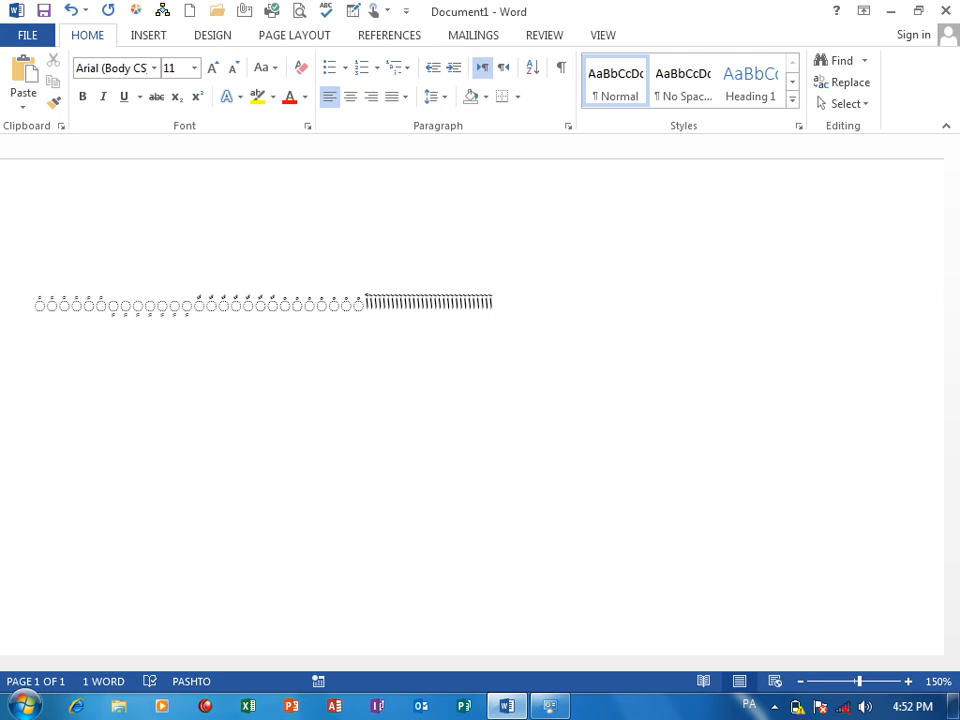
pyautogui.write('ــــــــــــــــــــــــــــــــــــــــــــــــ')
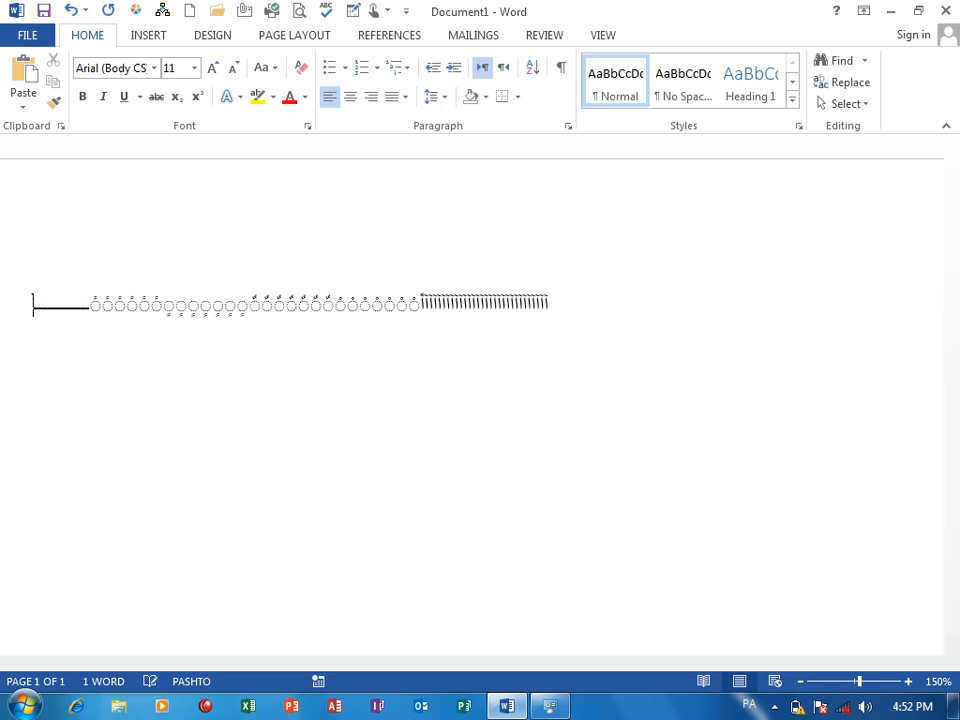
pyautogui.write('ـ')
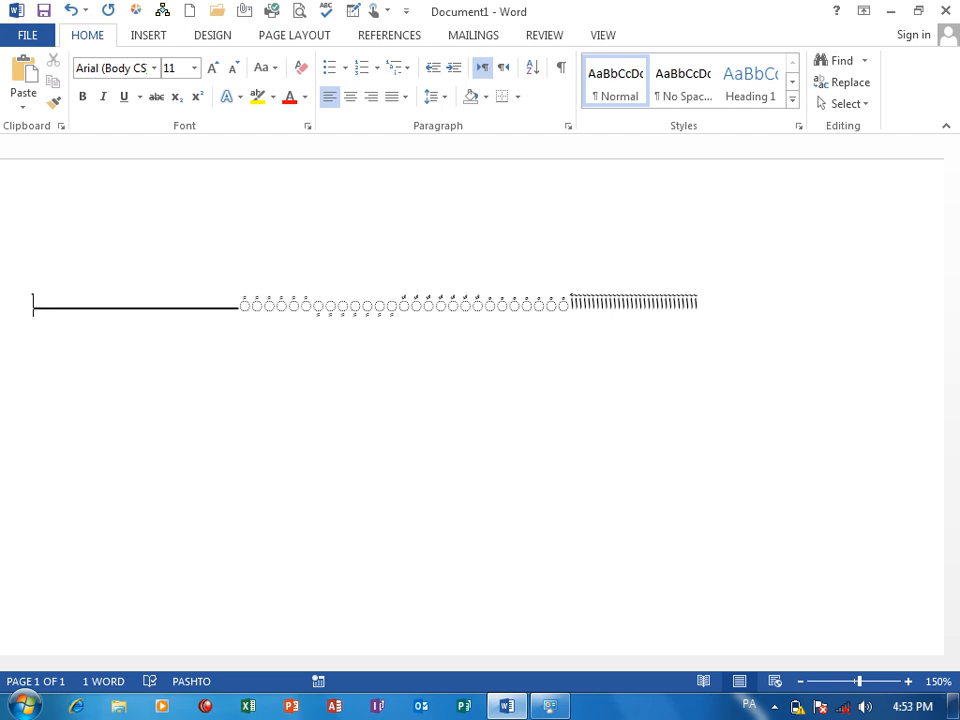
pyautogui.write('ب')
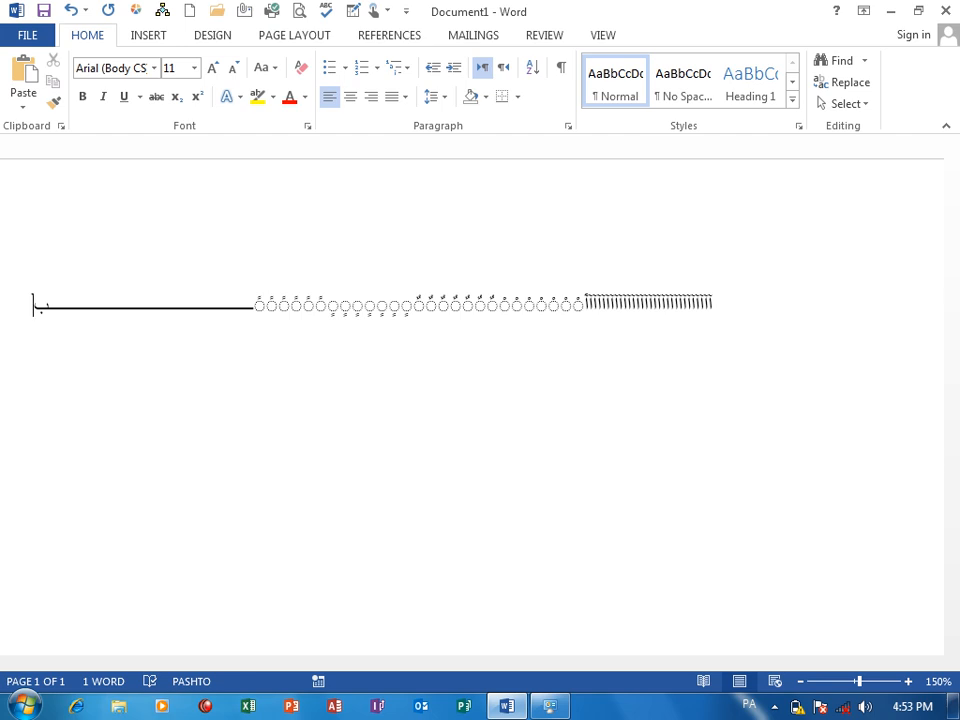
pyautogui.write('ی')
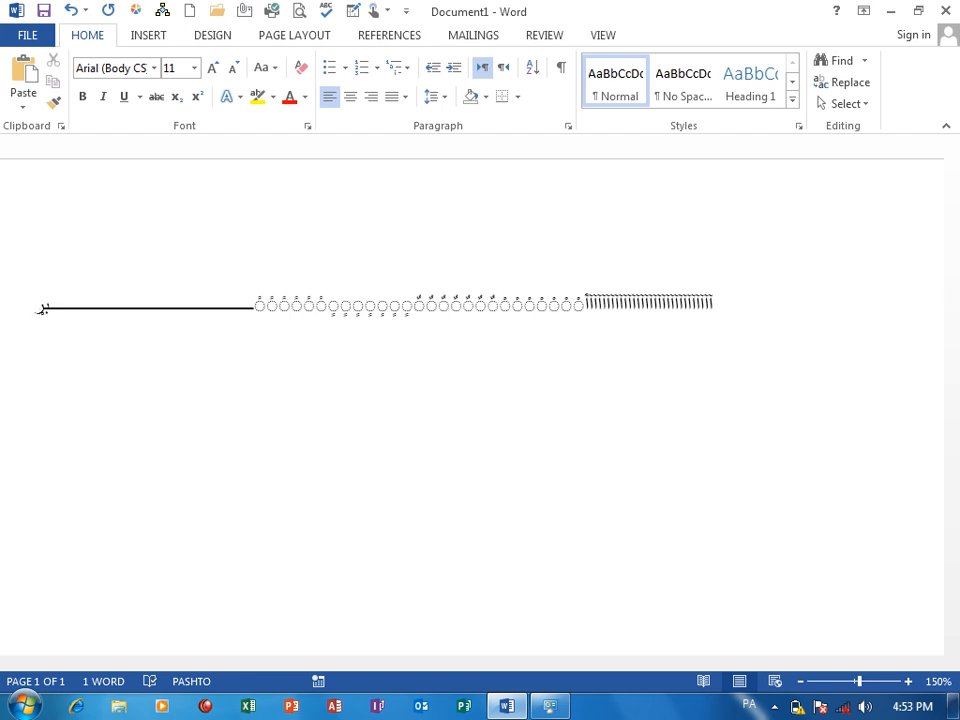
pyautogui.write('ب')
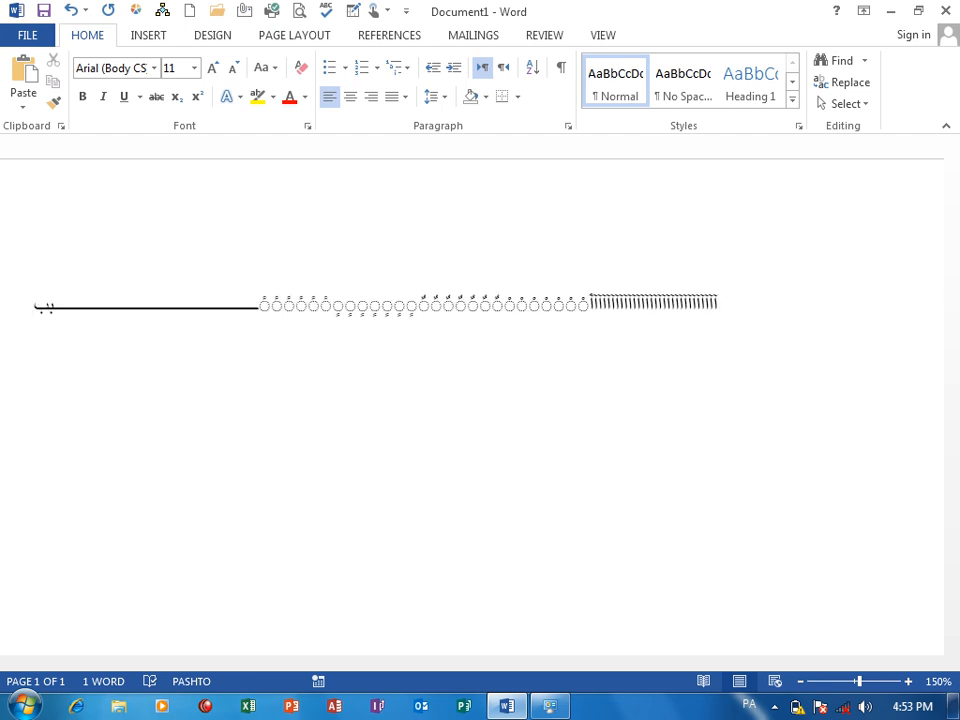
# Extend the Pashto line with two long kashida runs joined by the letters "بل" and ending in "ر".
pyautogui.press('BackSpace')
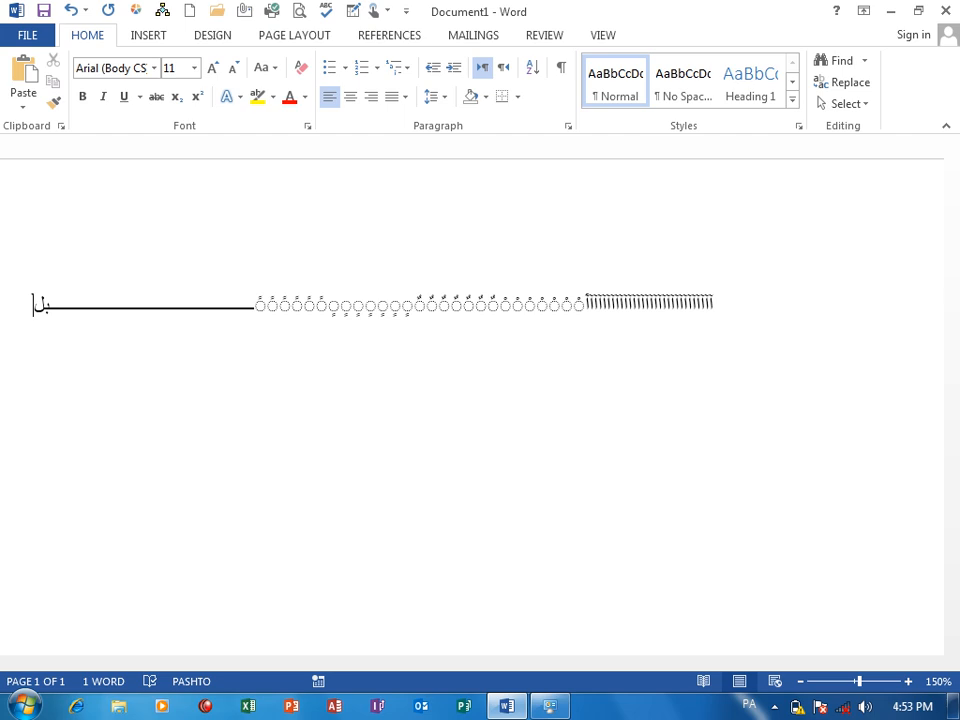
pyautogui.write('ـــــــــــــــــــــــــــــــــــــــــــــــ')
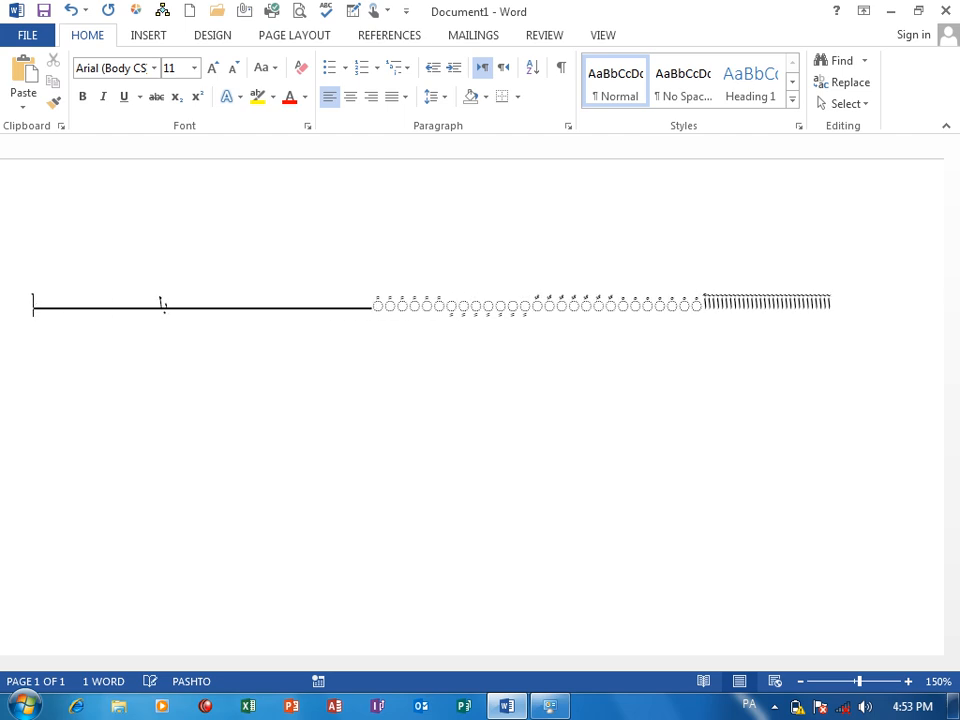
pyautogui.write('ر')
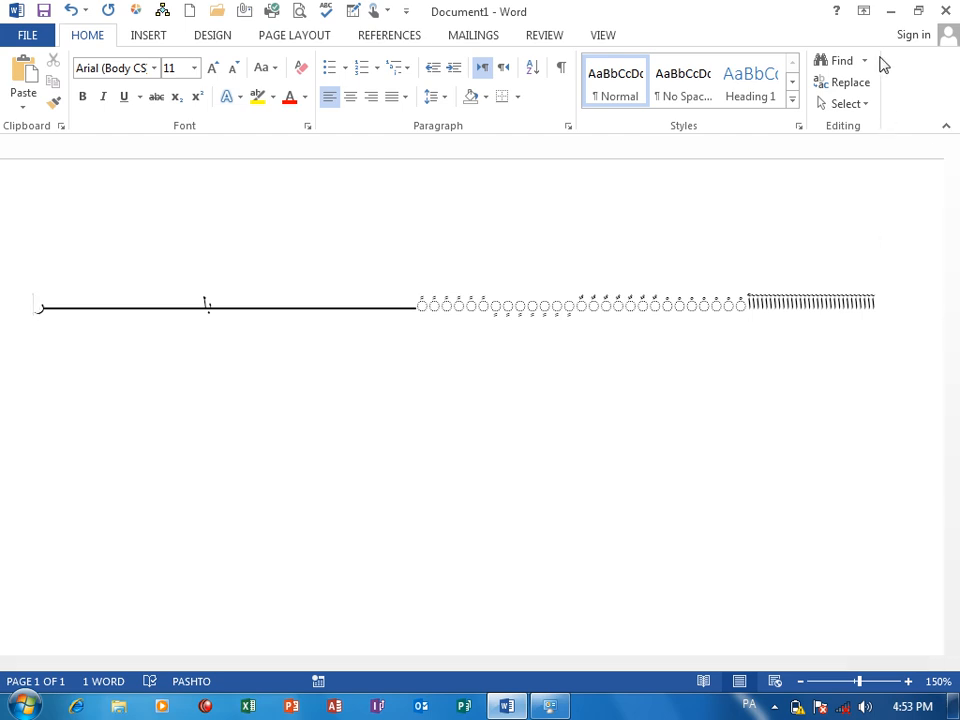
pyautogui.click(866, 61)
pyautogui.click(866, 88)
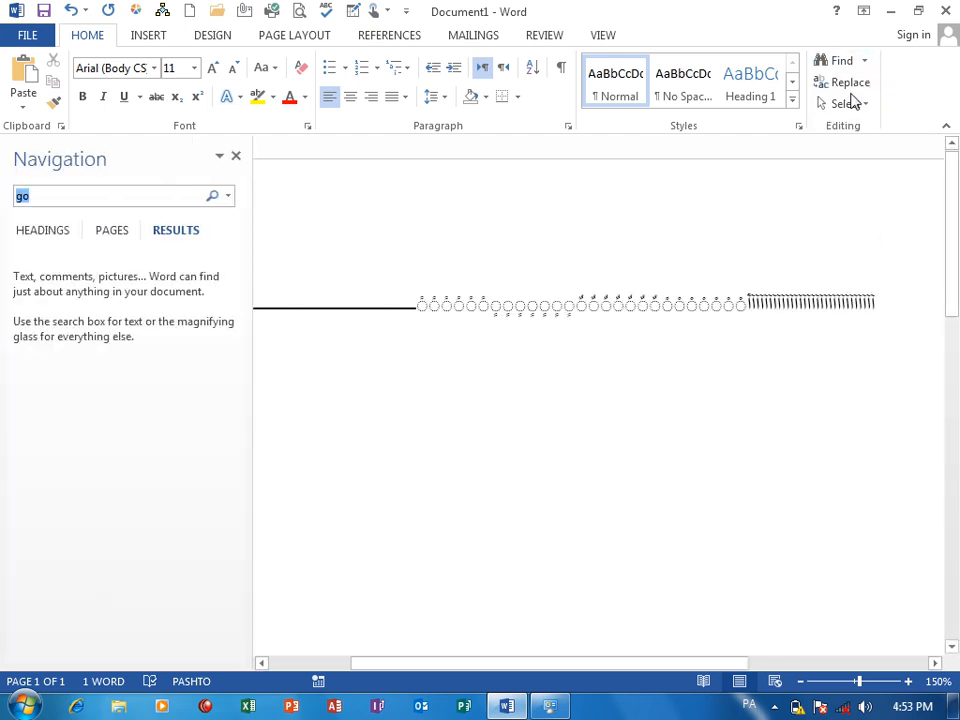
pyautogui.click(236, 157)
# Open Advanced Find, clear the old search term and turn off Find all word forms (English).
pyautogui.click(866, 61)
pyautogui.click(878, 105)
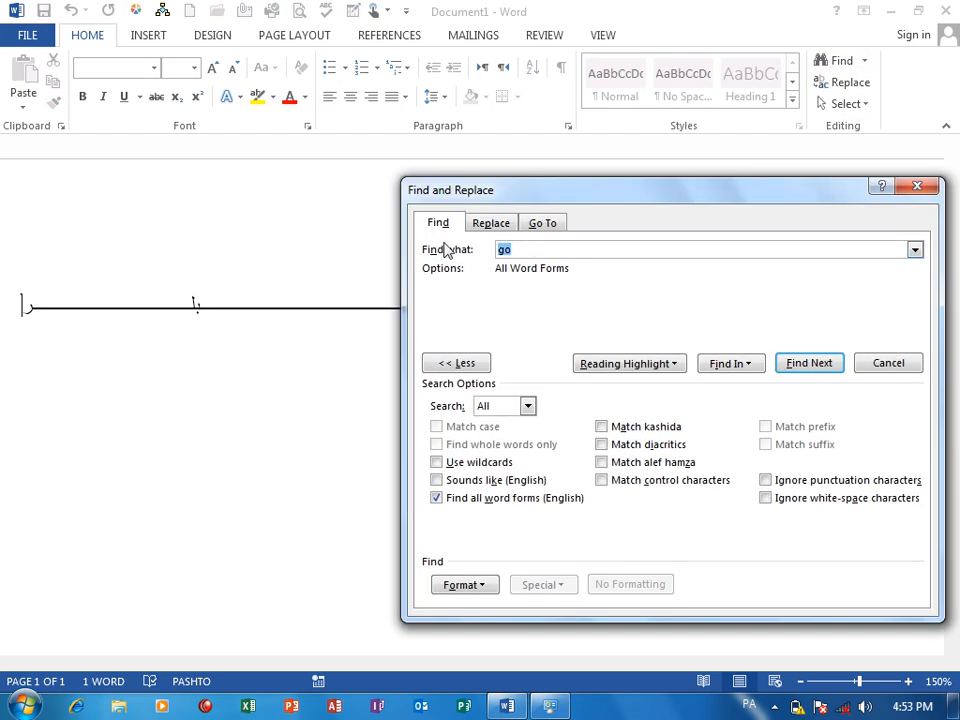
pyautogui.press('BackSpace')
pyautogui.click(514, 499)
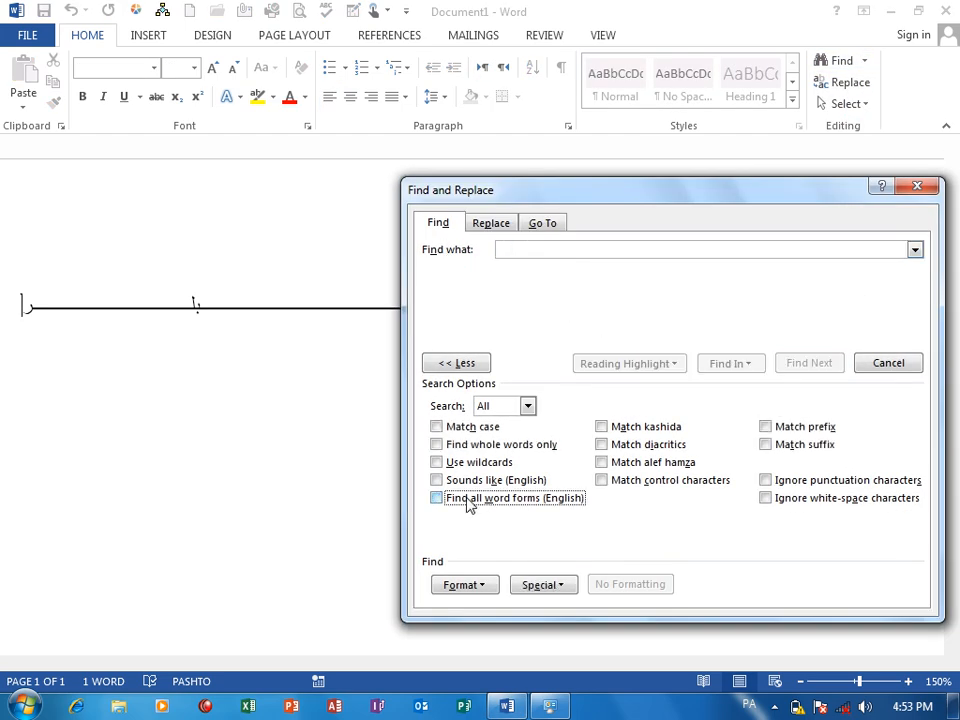
# Search for "آ", select all its matches in the main document, and continue to the next match.
pyautogui.click(532, 248)
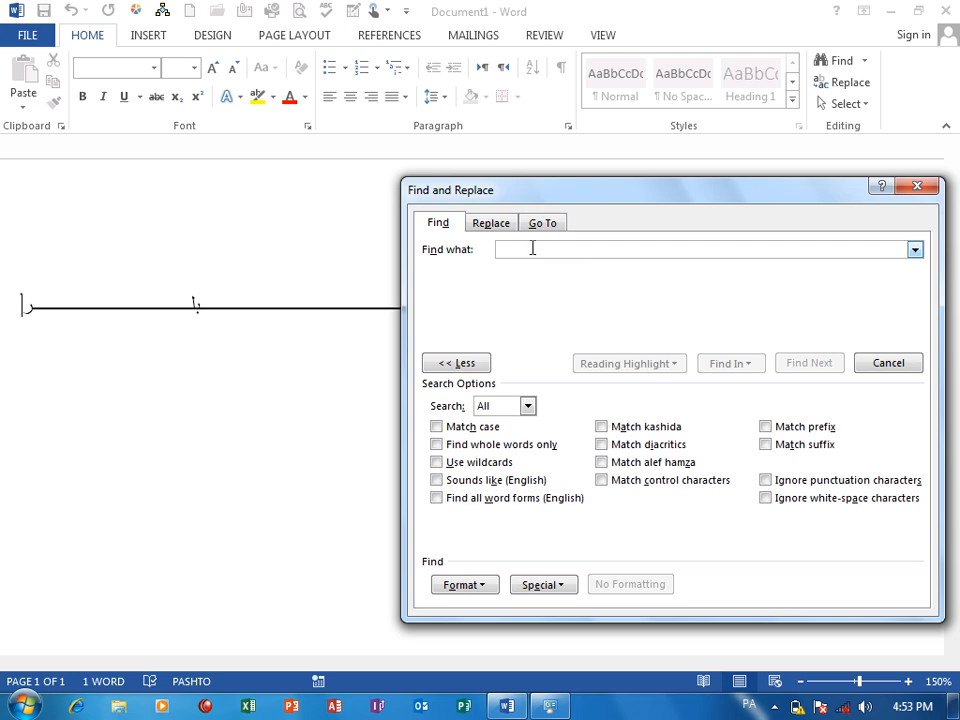
pyautogui.write('ا')
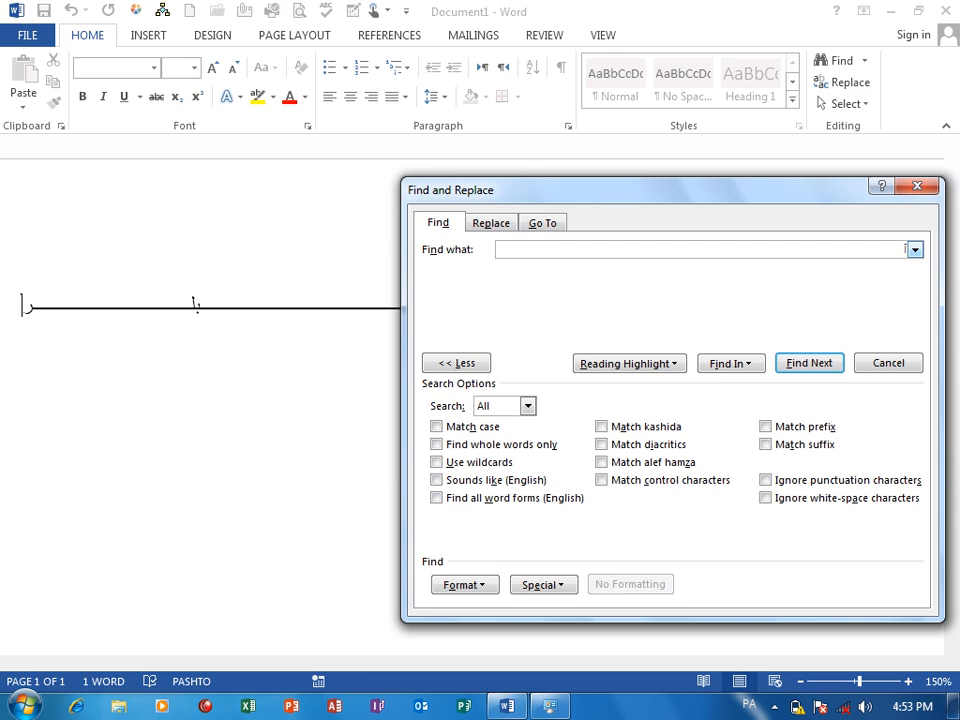
pyautogui.click(798, 364)
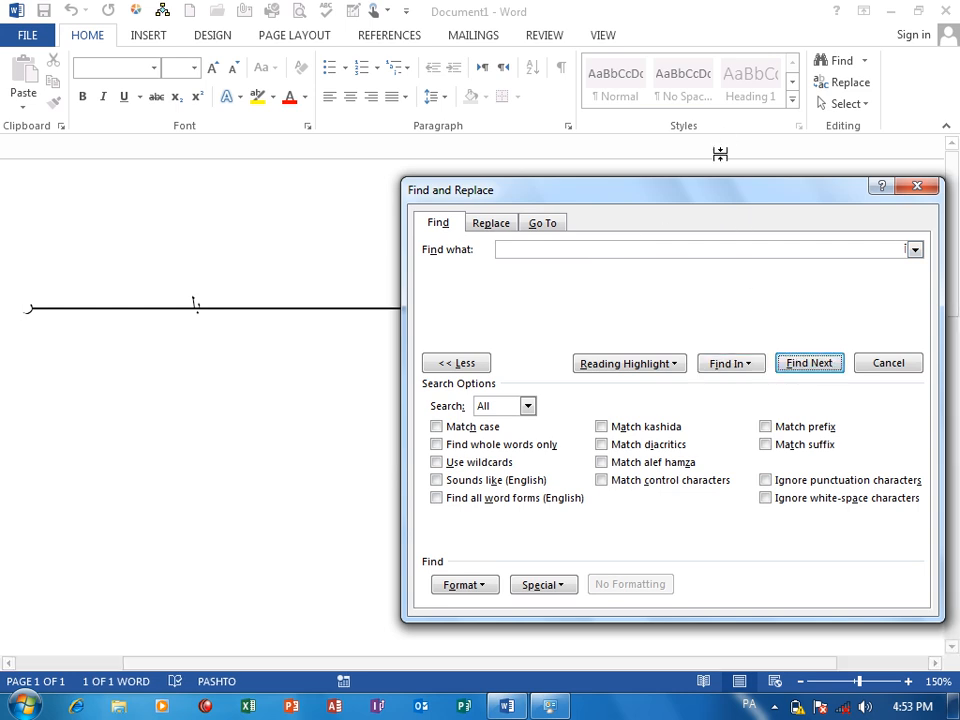
pyautogui.moveTo(720, 198); pyautogui.dragTo(427, 224)
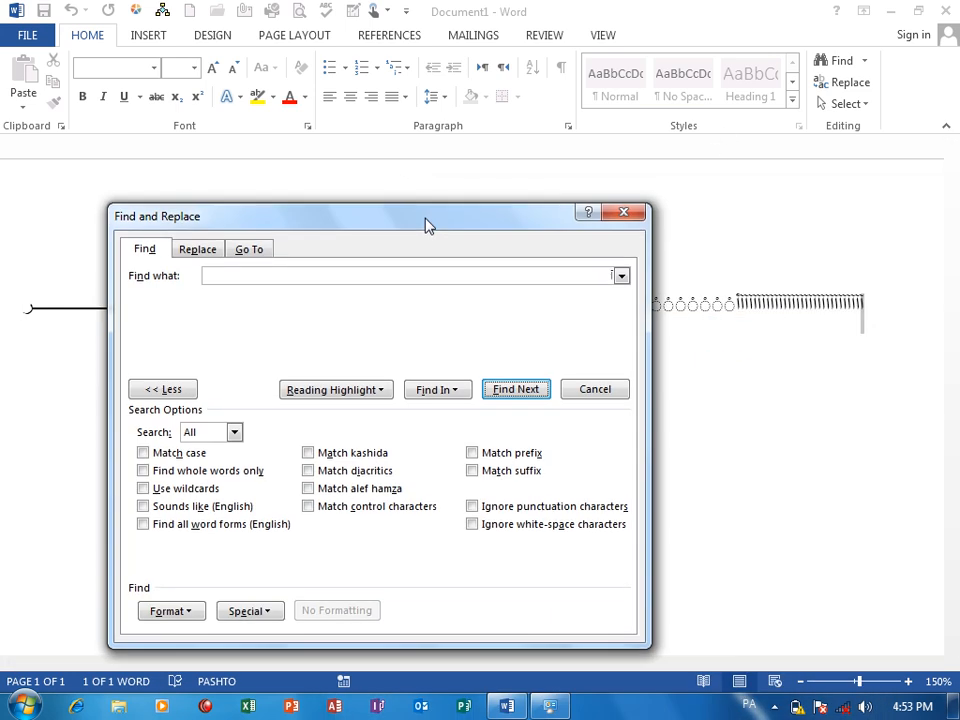
pyautogui.click(440, 390)
pyautogui.click(460, 412)
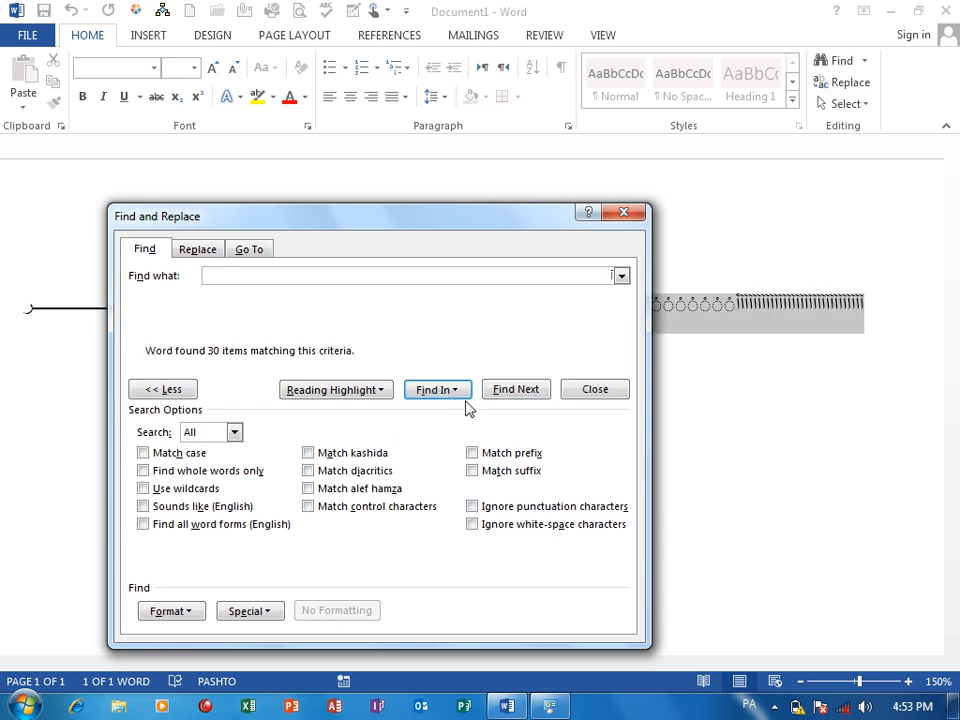
pyautogui.moveTo(467, 216); pyautogui.dragTo(514, 208)
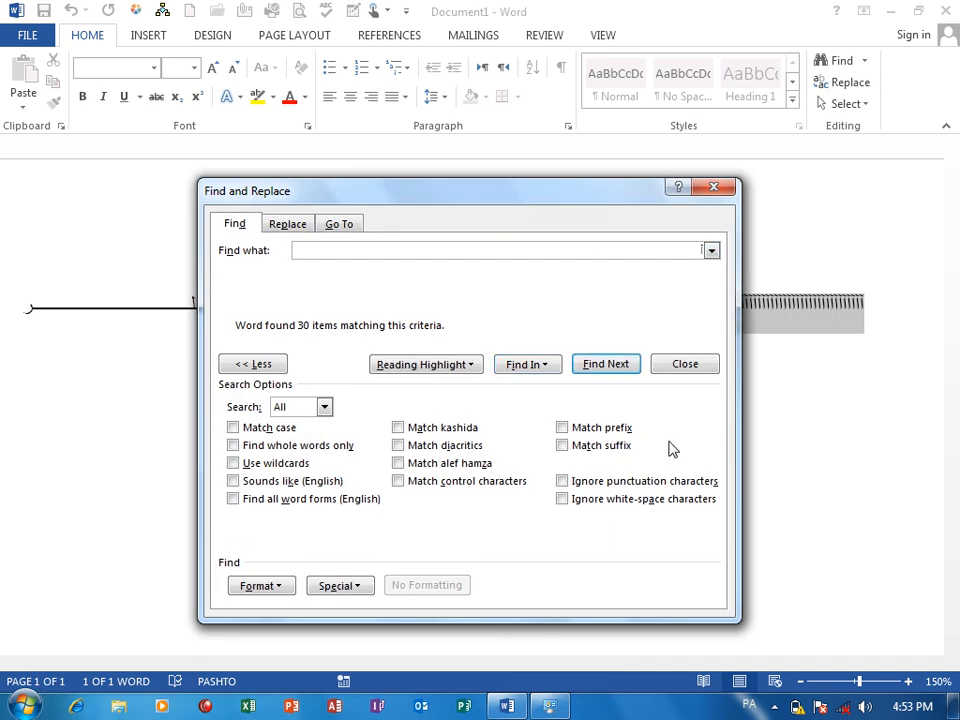
pyautogui.click(591, 368)
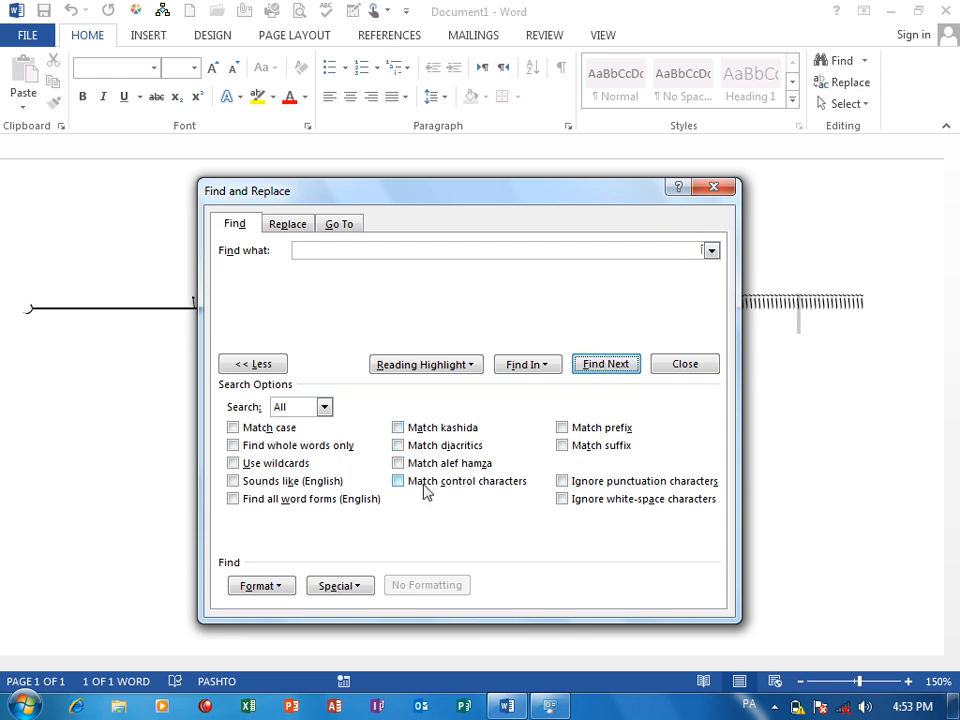
# Turn on Match alef hamza, find the next "آ", and turn the option off again.
pyautogui.click(400, 463)
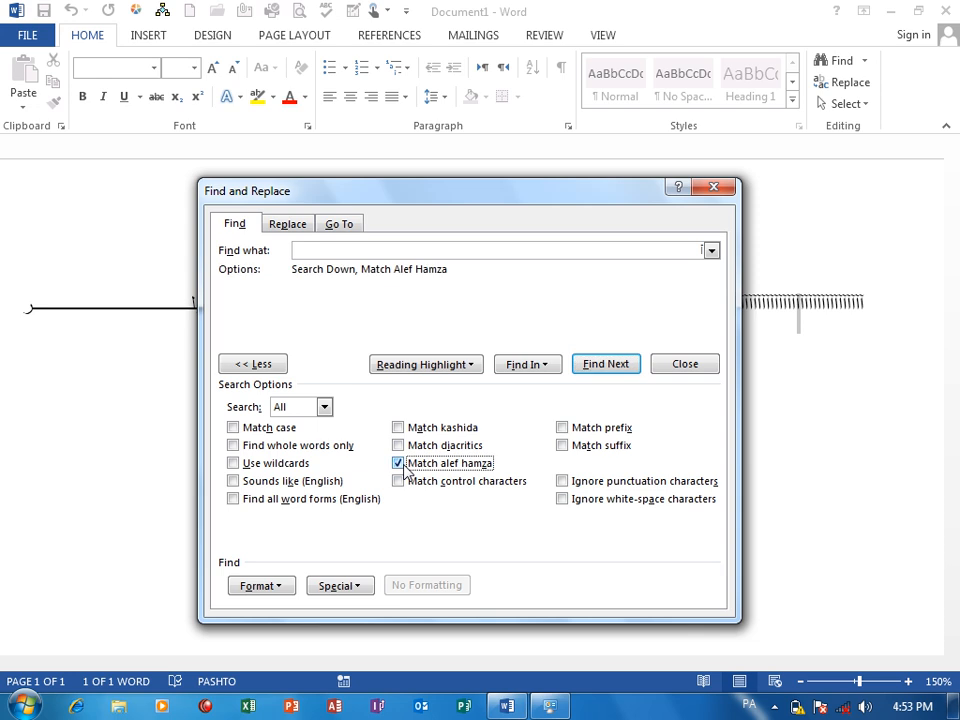
pyautogui.click(592, 365)
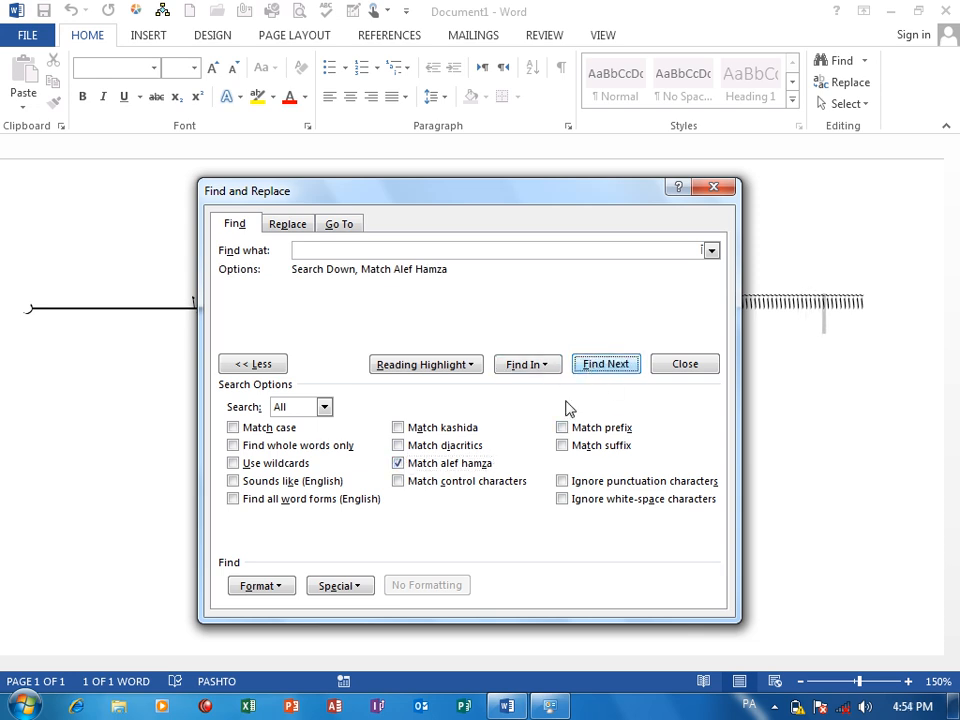
pyautogui.click(446, 465)
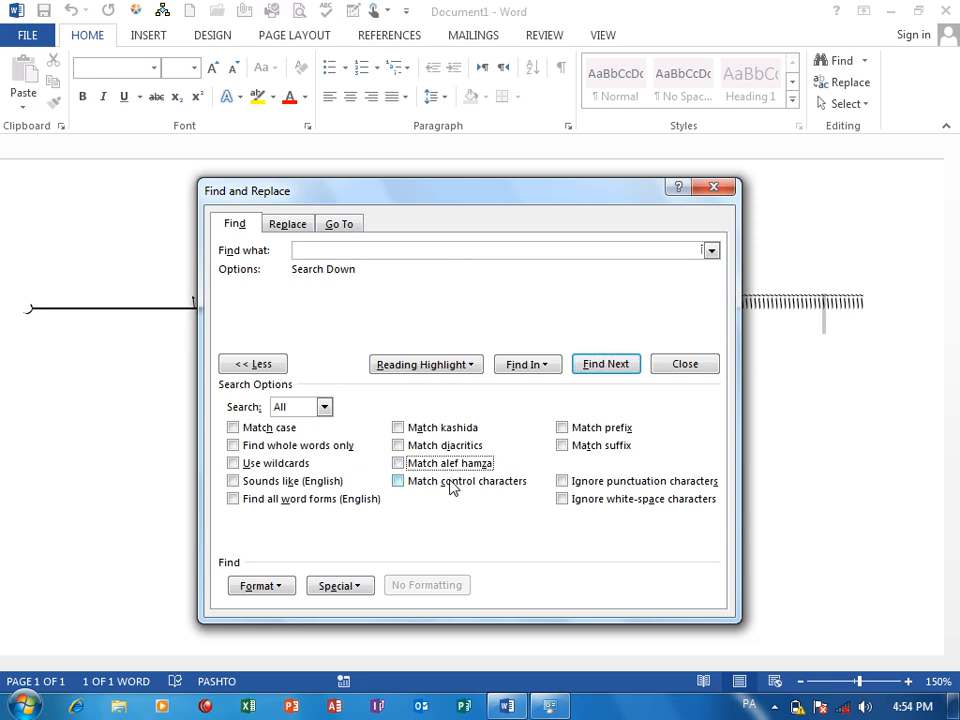
# Turn on Match control characters and search the main document for a single diacritic mark instead of "آ".
pyautogui.click(450, 483)
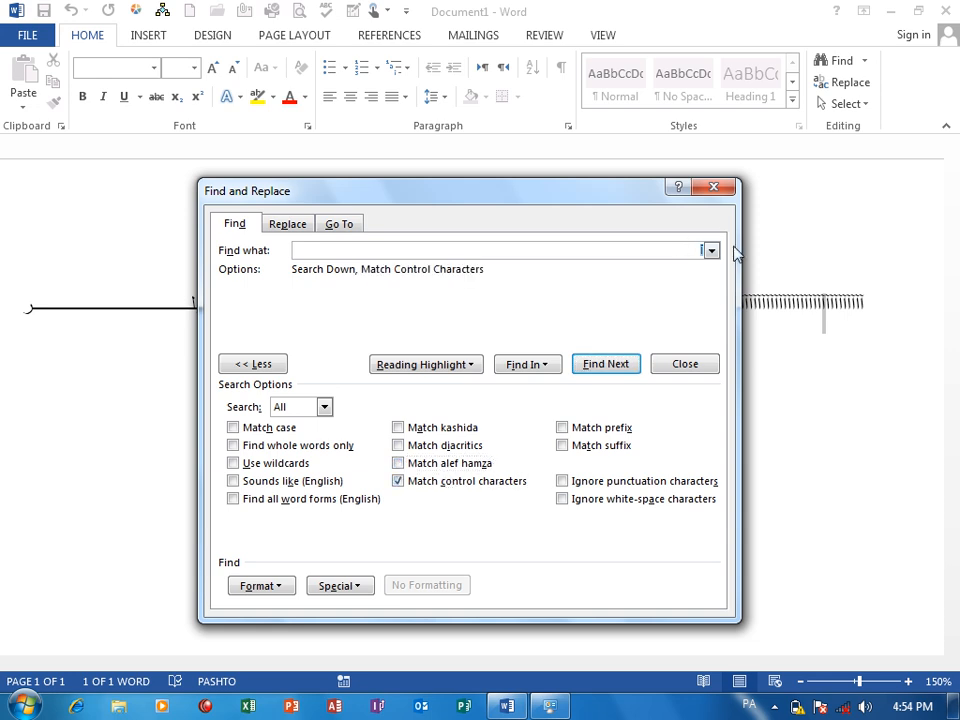
pyautogui.click(700, 250)
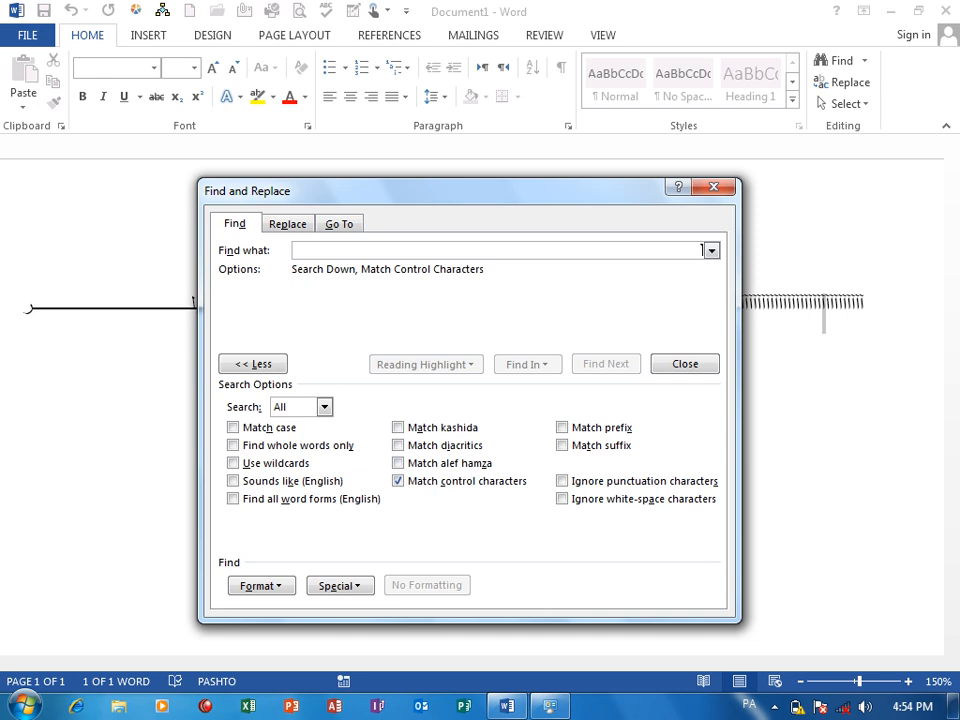
pyautogui.write('ة')
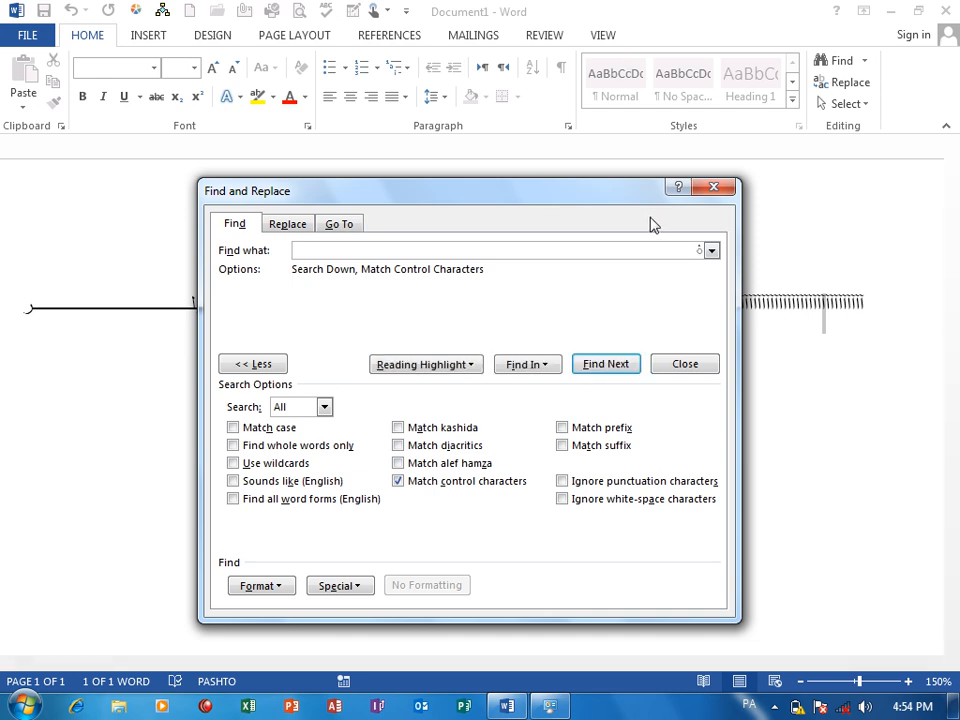
pyautogui.moveTo(613, 197); pyautogui.dragTo(688, 368)
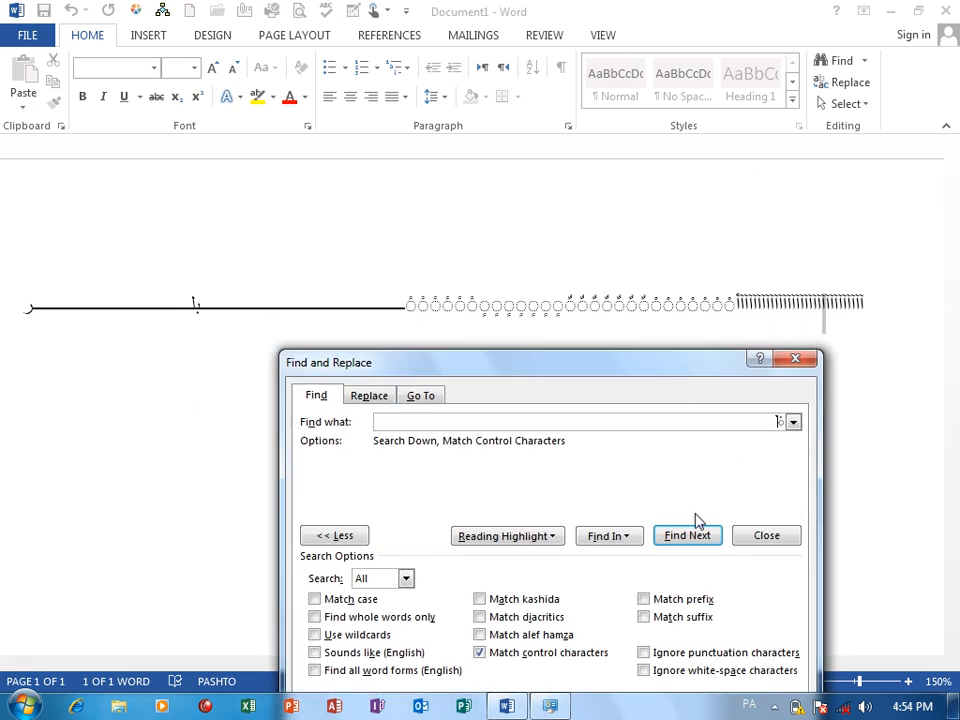
pyautogui.click(629, 539)
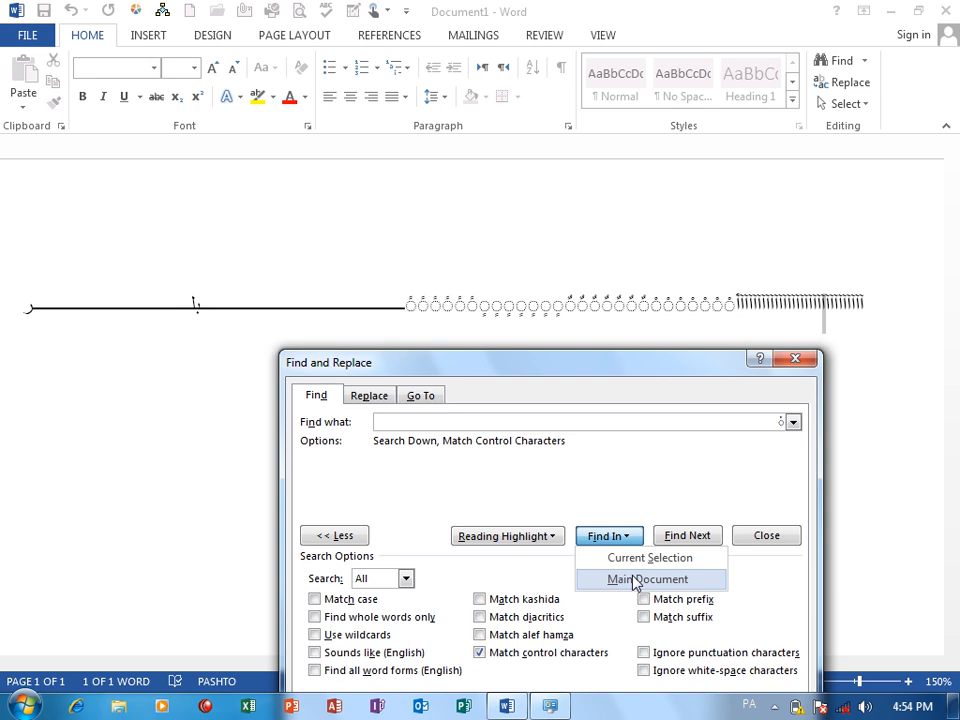
pyautogui.click(636, 579)
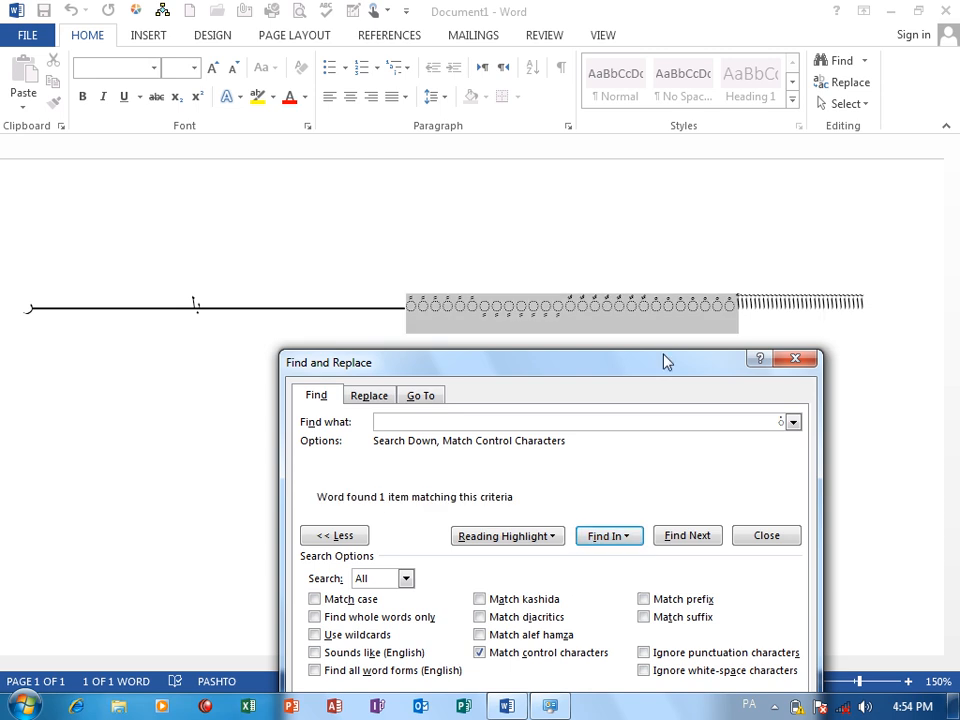
# Switch the search option from Match control characters to Match diacritics, and replace the search term with a different diacritic mark.
pyautogui.moveTo(613, 362); pyautogui.dragTo(634, 123)
pyautogui.click(553, 415)
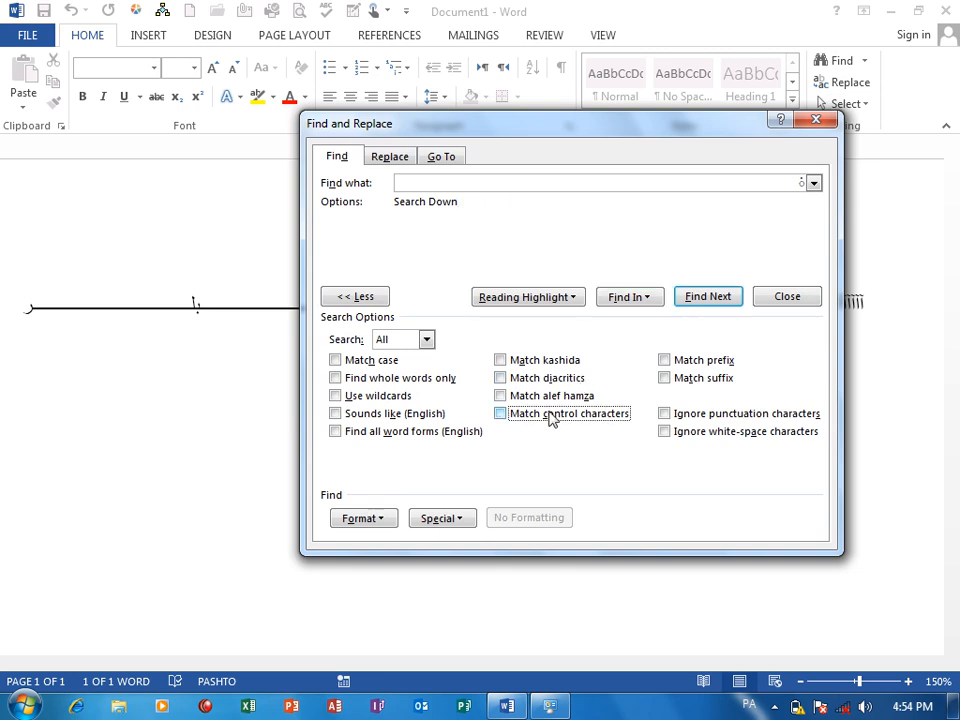
pyautogui.click(544, 378)
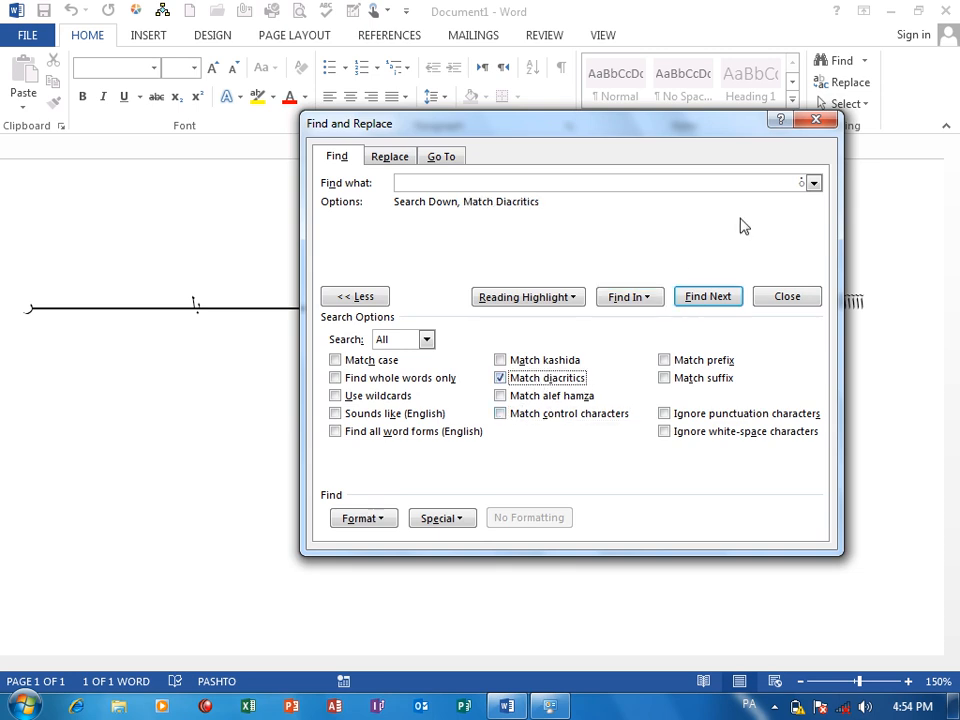
pyautogui.moveTo(761, 184); pyautogui.dragTo(845, 180)
pyautogui.press('BackSpace')
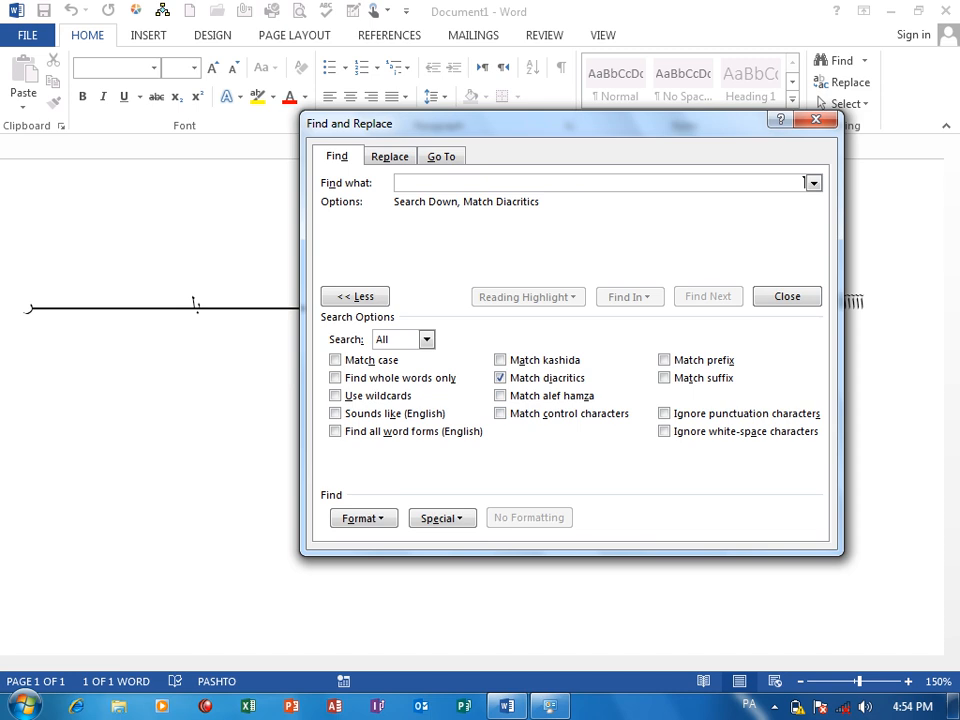
pyautogui.write('َ')
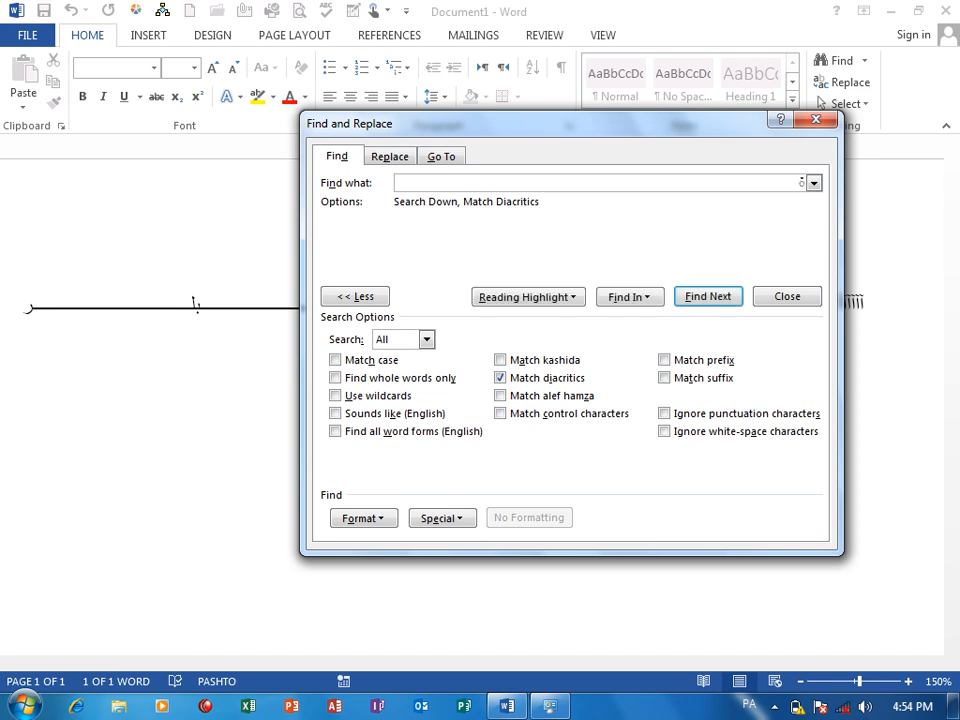
# Select all matches of the diacritic mark in the main document, and turn off Match diacritics.
pyautogui.click(627, 297)
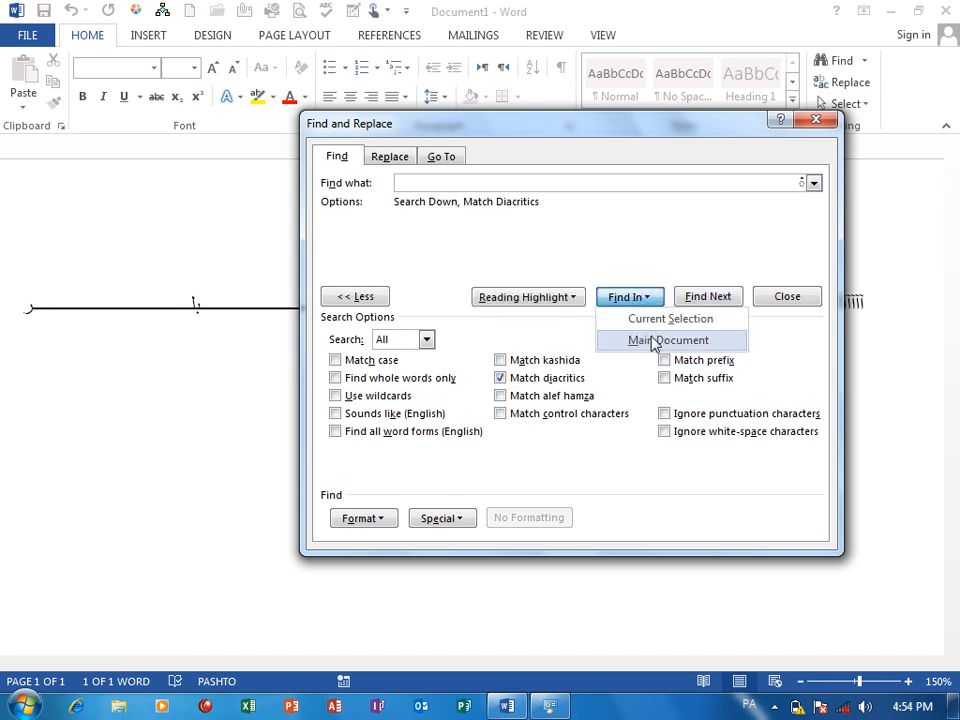
pyautogui.click(653, 341)
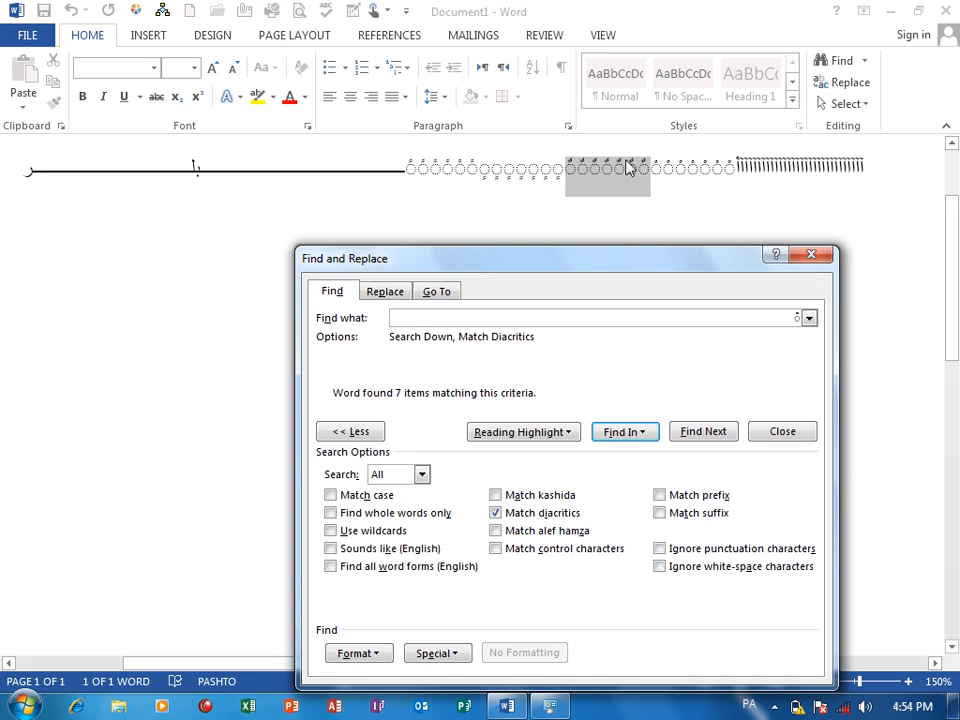
pyautogui.moveTo(594, 264); pyautogui.dragTo(593, 256)
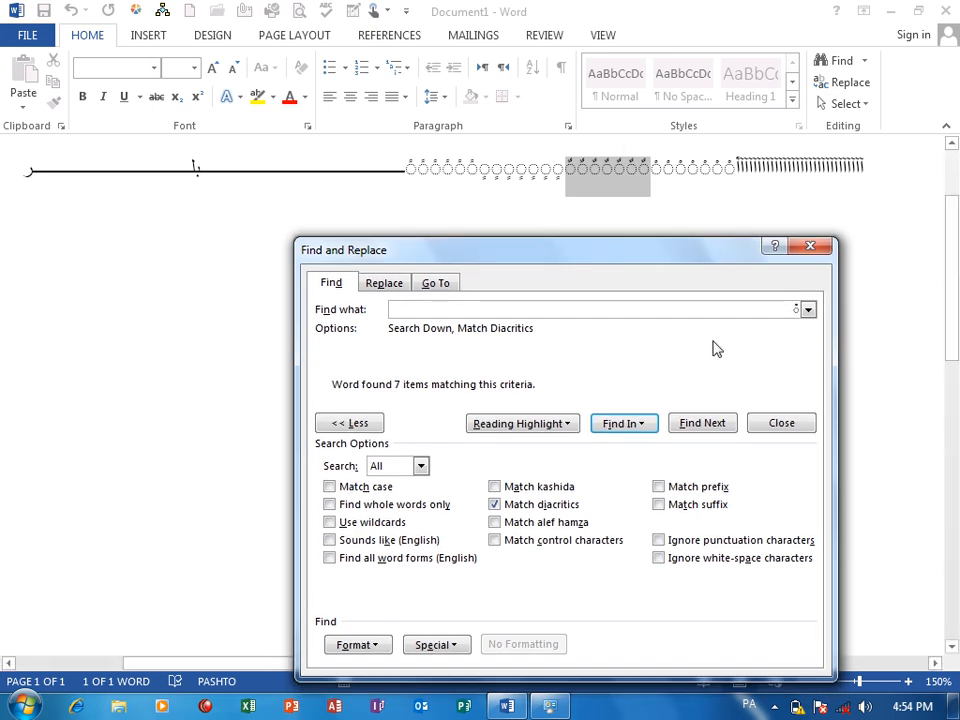
pyautogui.click(538, 505)
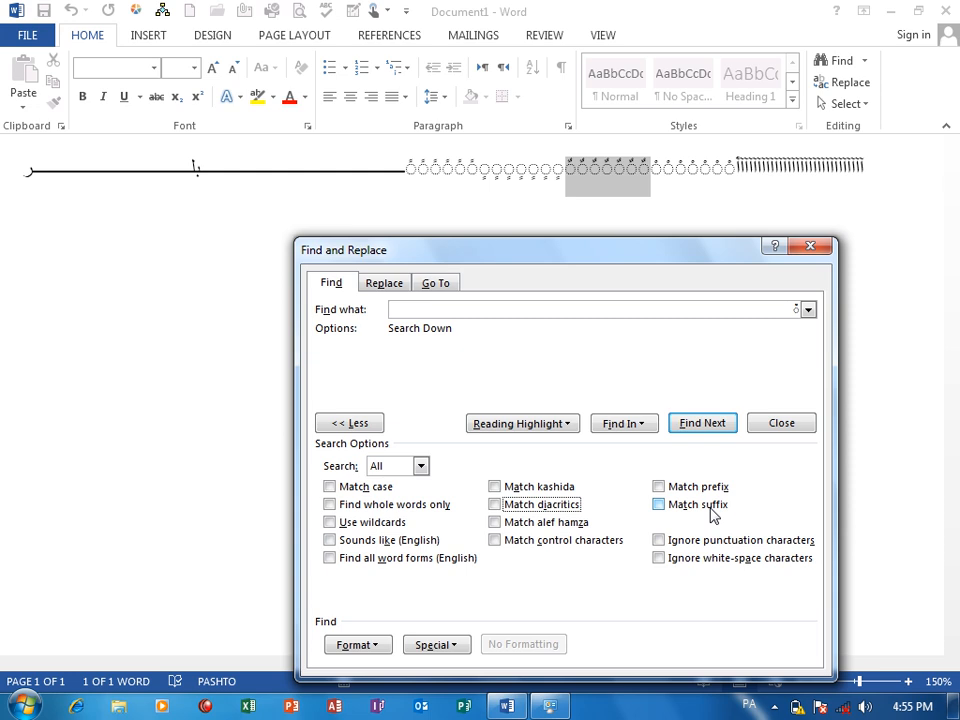
# Close the search dialog, delete all the text in the document, and switch the input language to English (United States).
pyautogui.click(810, 248)
pyautogui.hotkey('ctrl', 'a')
pyautogui.press('Delete')
pyautogui.moveTo(955, 300); pyautogui.dragTo(955, 248)
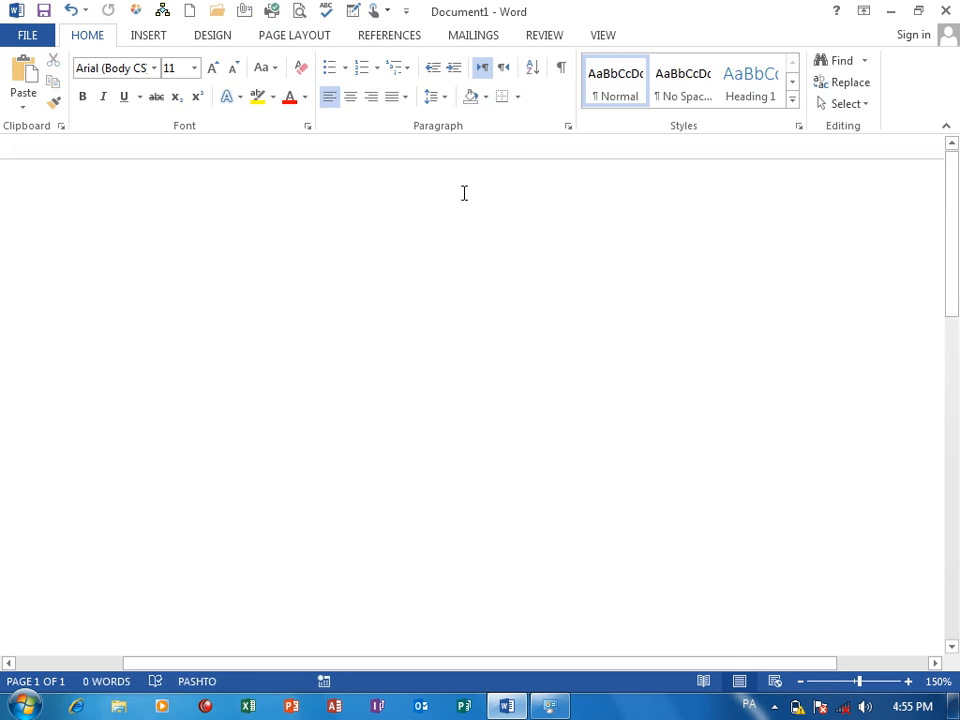
pyautogui.click(749, 704)
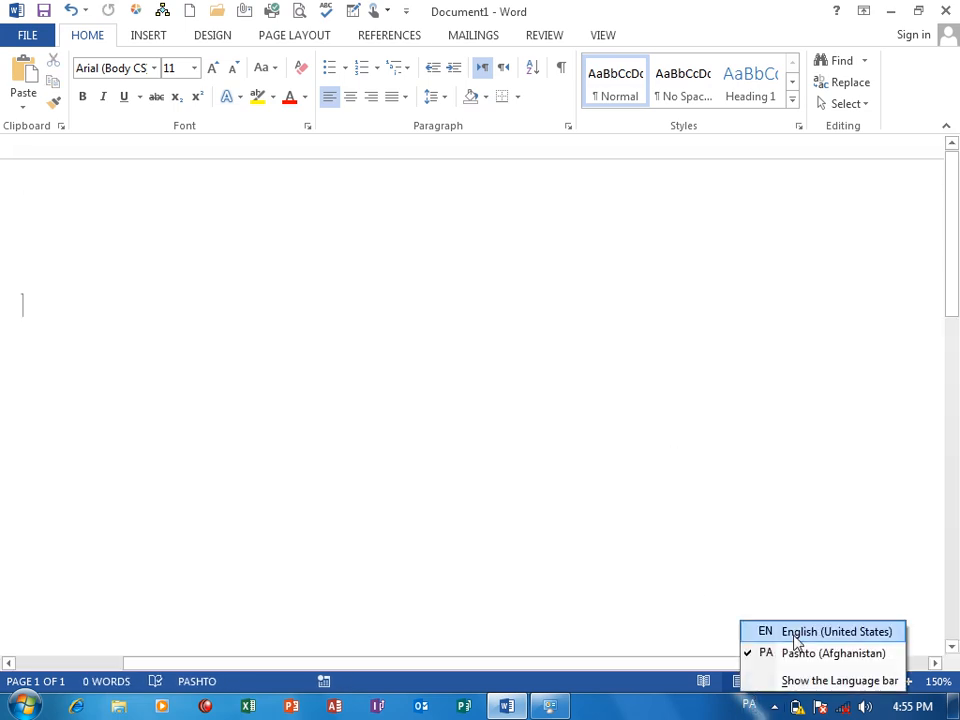
pyautogui.click(800, 632)
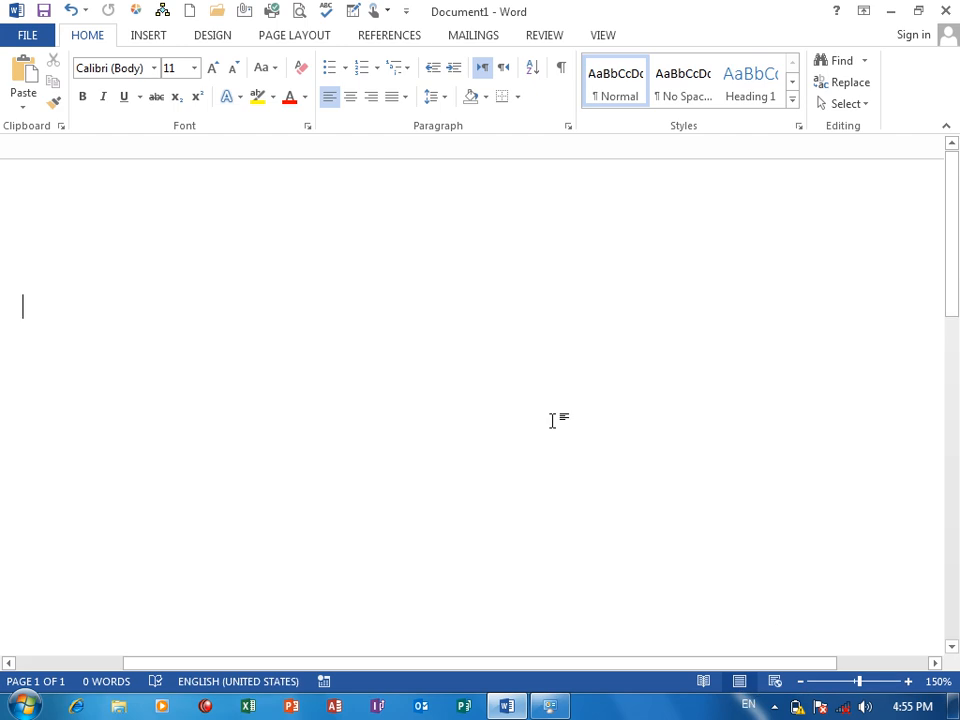
# Enter three run-together sample names separated by tabs, each beginning with the same three-letter given name.
pyautogui.write('Ali')
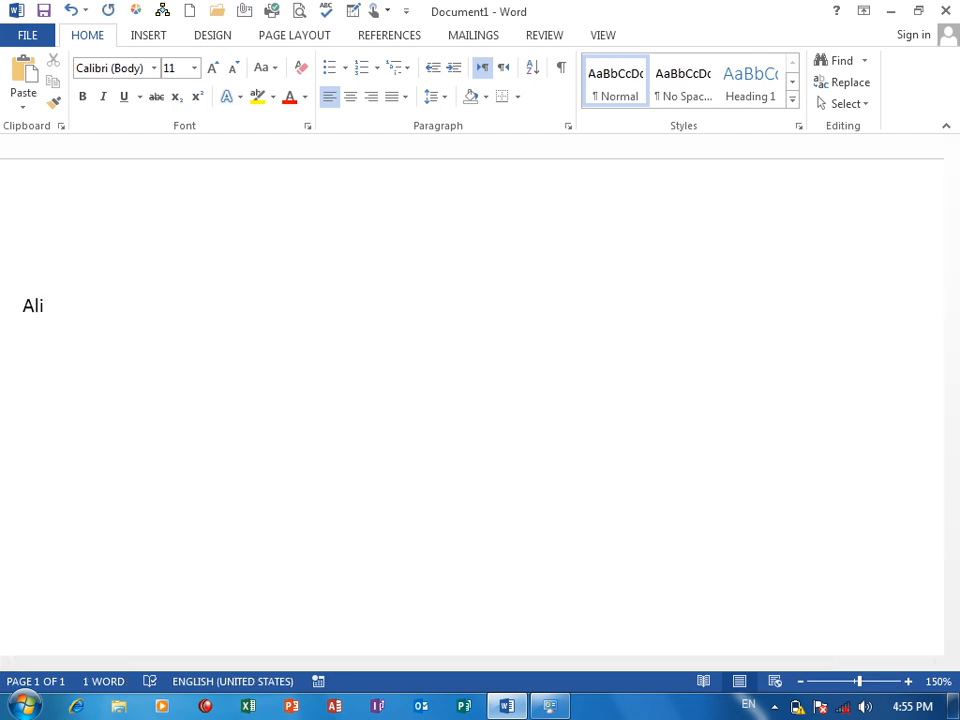
pyautogui.write('Ahmad')
pyautogui.press('Tab')
pyautogui.write('AliJan')
pyautogui.press('Tab')
pyautogui.write('Ali')
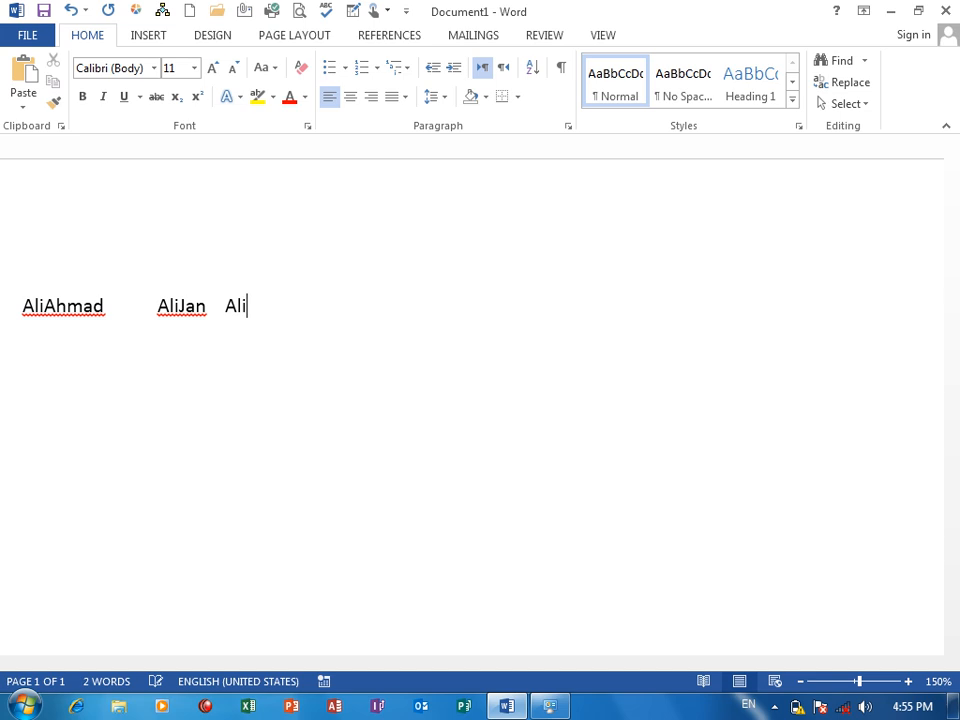
pyautogui.write('khan')
pyautogui.write(' Al')
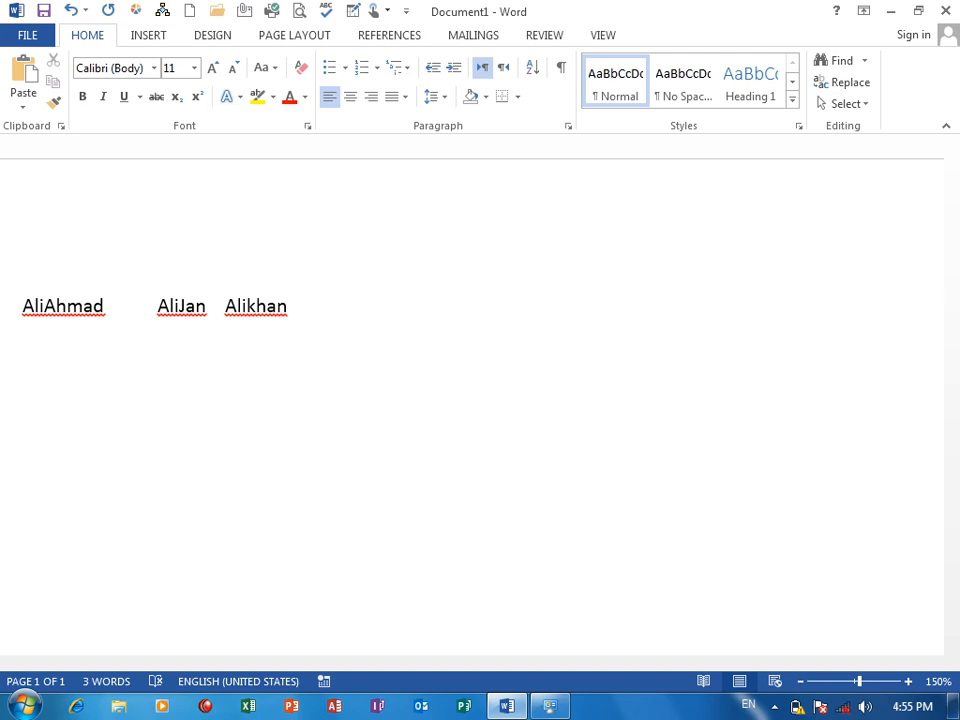
pyautogui.write('imahmoood')
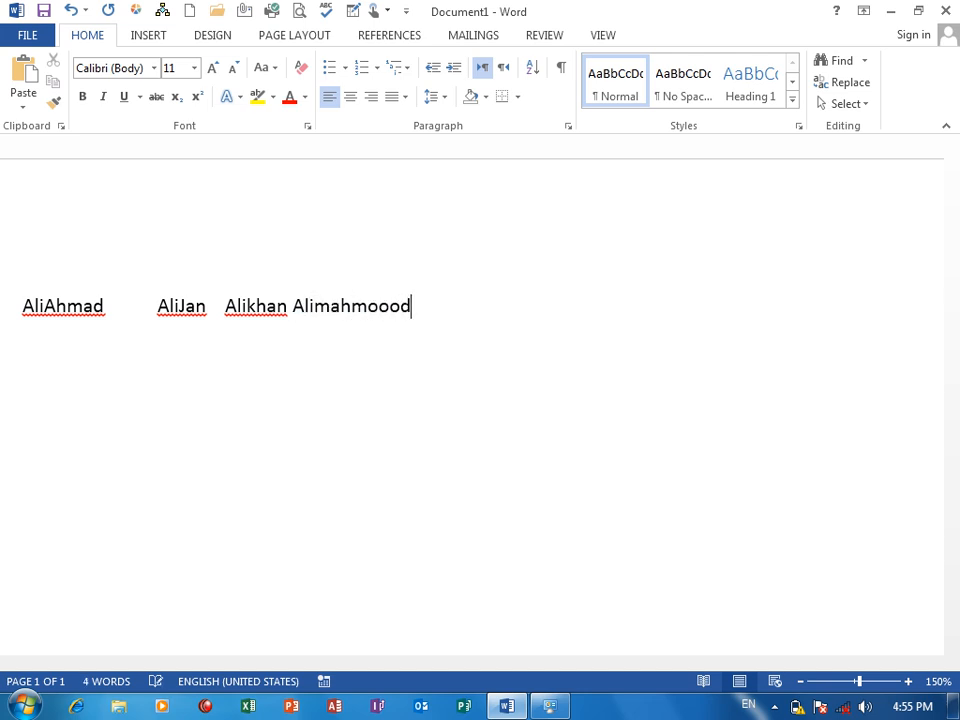
# Add a fourth run-together name with the same beginning after a space, and start a new line.
pyautogui.press('BackSpace')
pyautogui.press('BackSpace')
pyautogui.write('d')
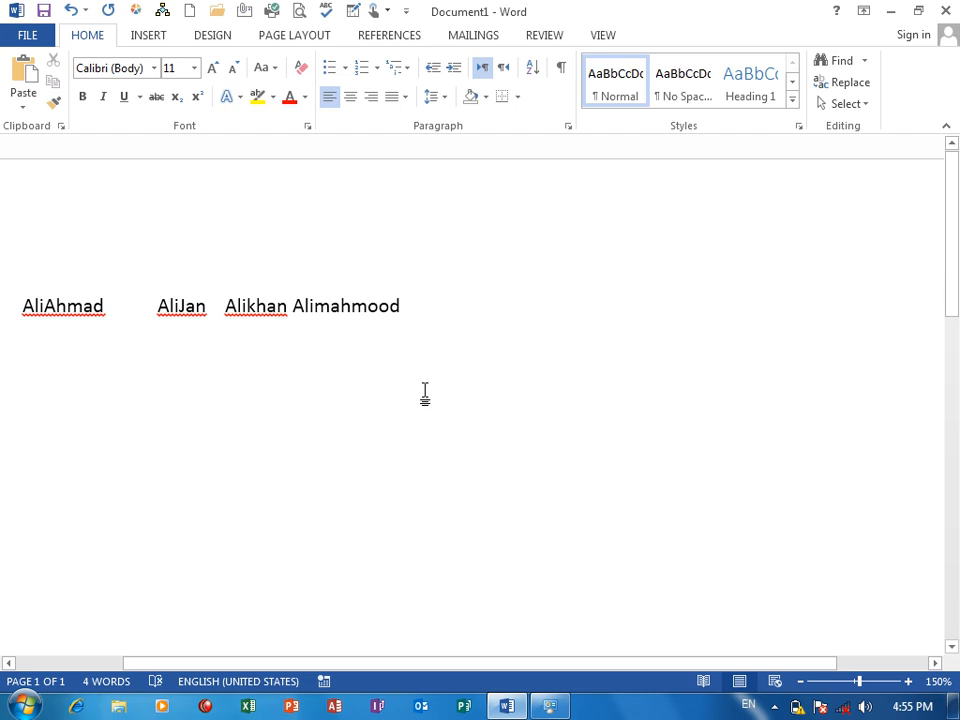
pyautogui.write('\\')
pyautogui.press('BackSpace')
pyautogui.press('Return')
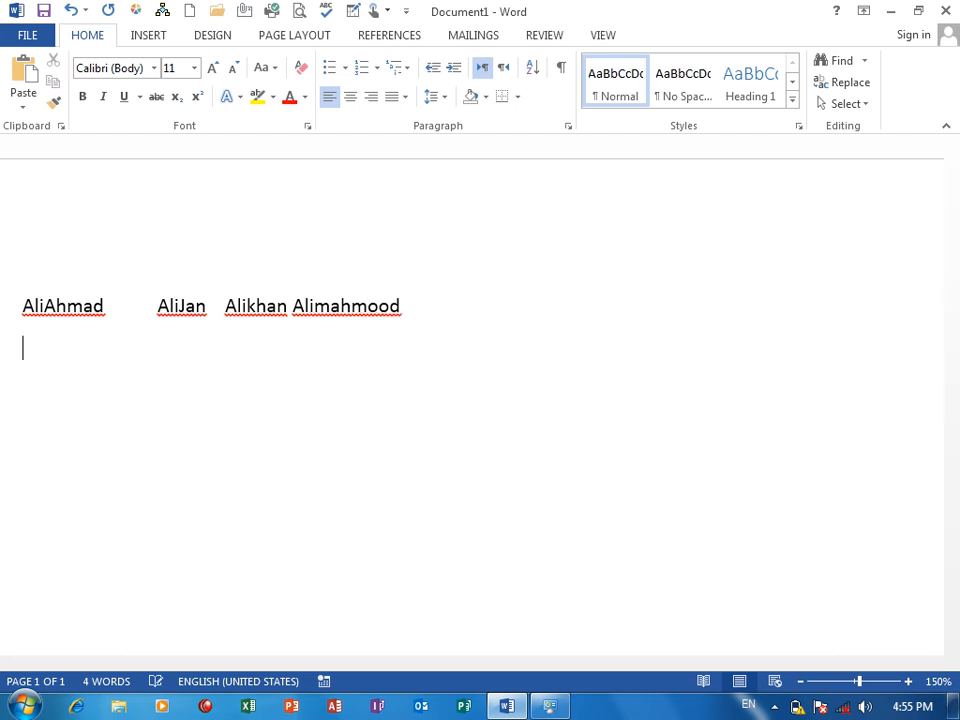
# Fill the second line with the same four names reversed, so that each ends with the shared given name.
pyautogui.write('AhmadAli')
pyautogui.press('Tab')
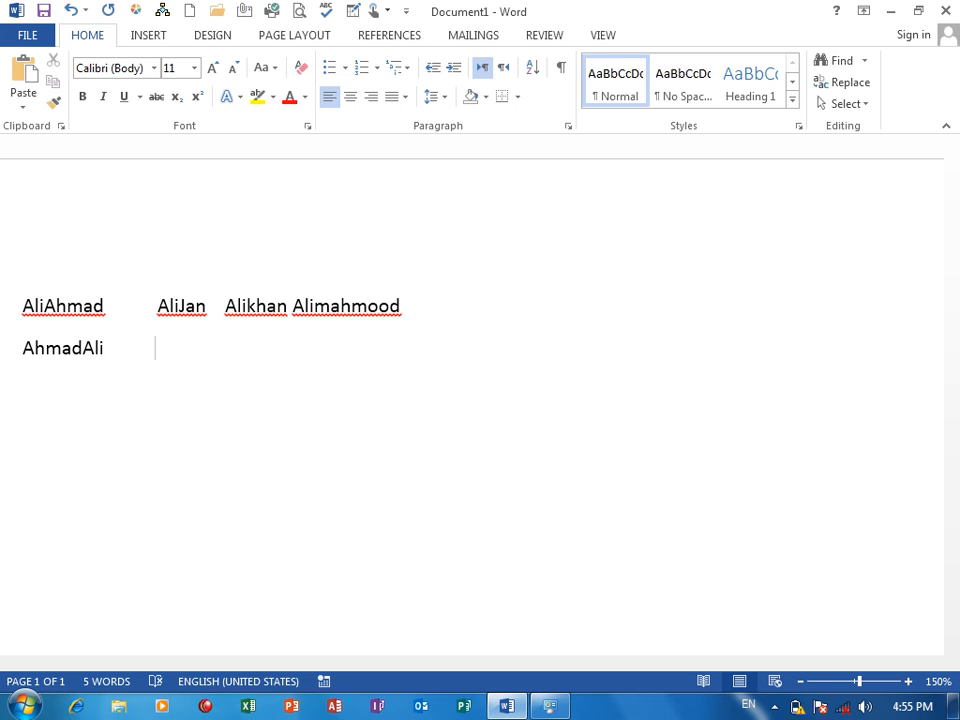
pyautogui.write('jan')
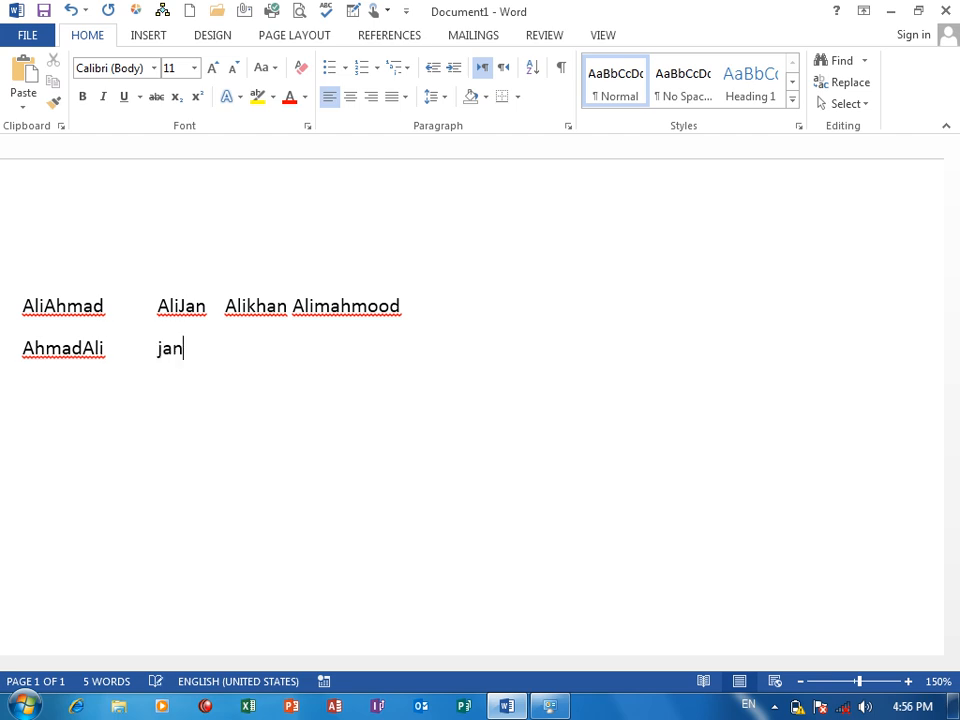
pyautogui.write('Ali')
pyautogui.press('Tab')
pyautogui.write('KhanAli ')
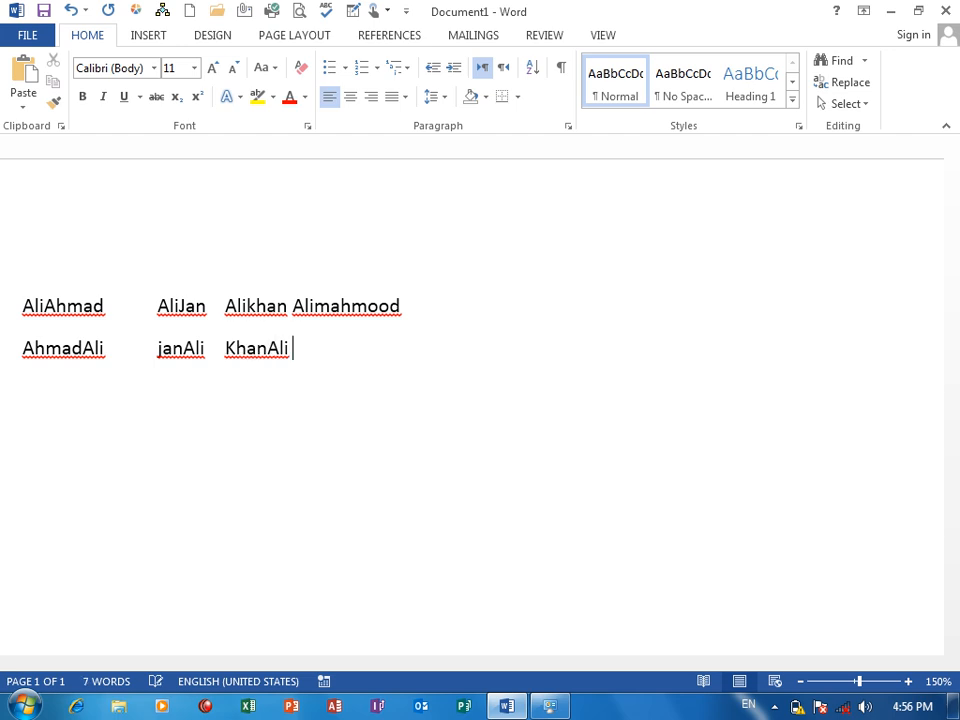
pyautogui.write('MahmoodAli')
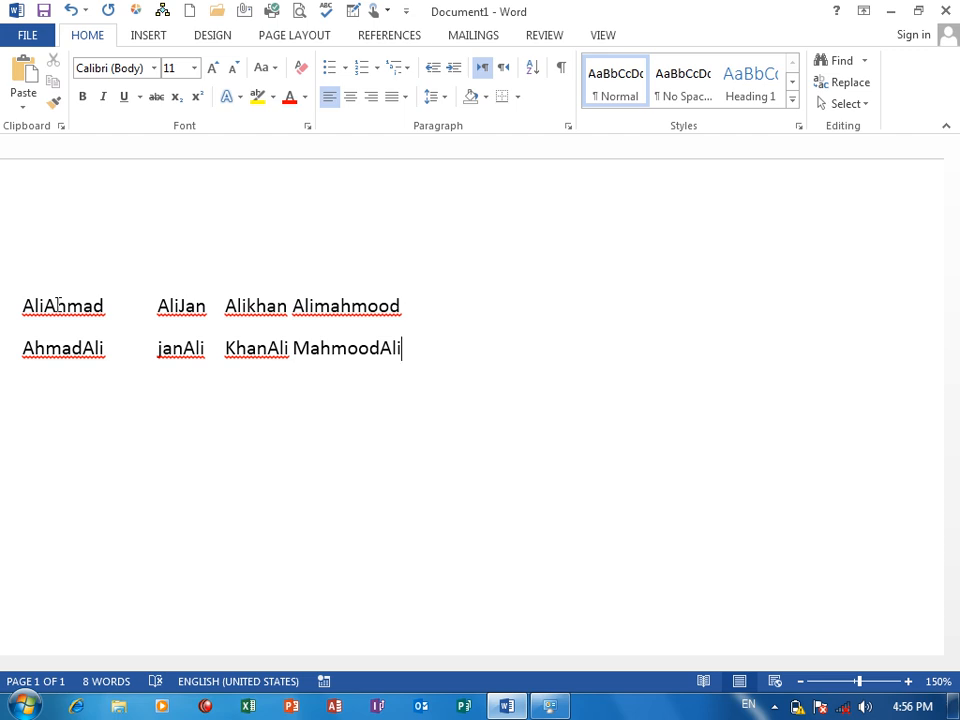
pyautogui.click(76, 348)
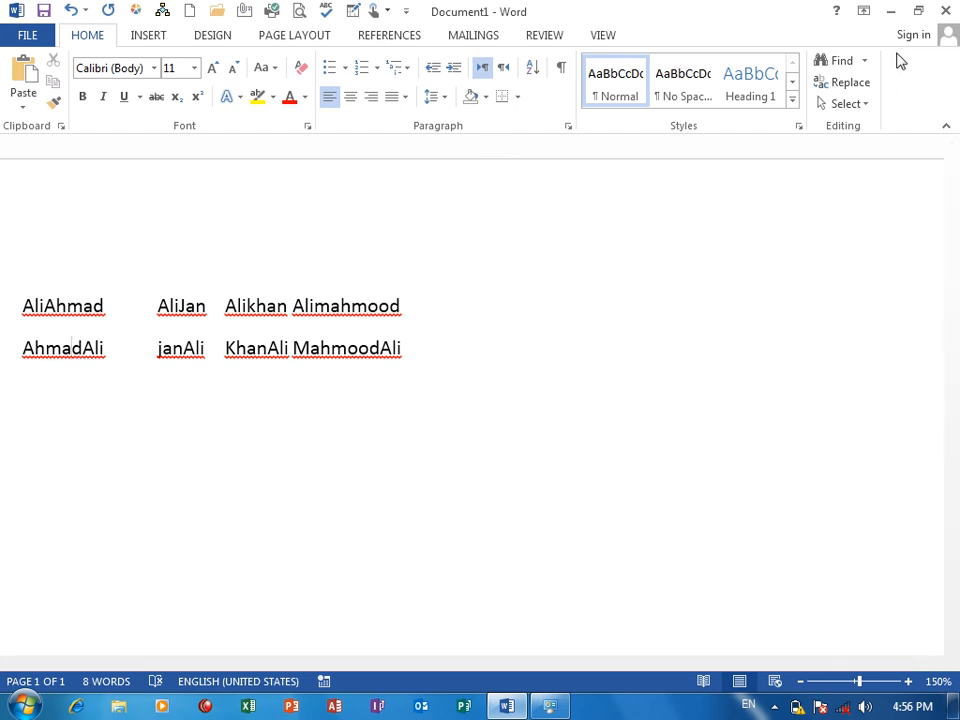
# Open Advanced Find, replace the diacritic mark with the shared given name, and turn off Match diacritics.
pyautogui.click(864, 60)
pyautogui.click(868, 112)
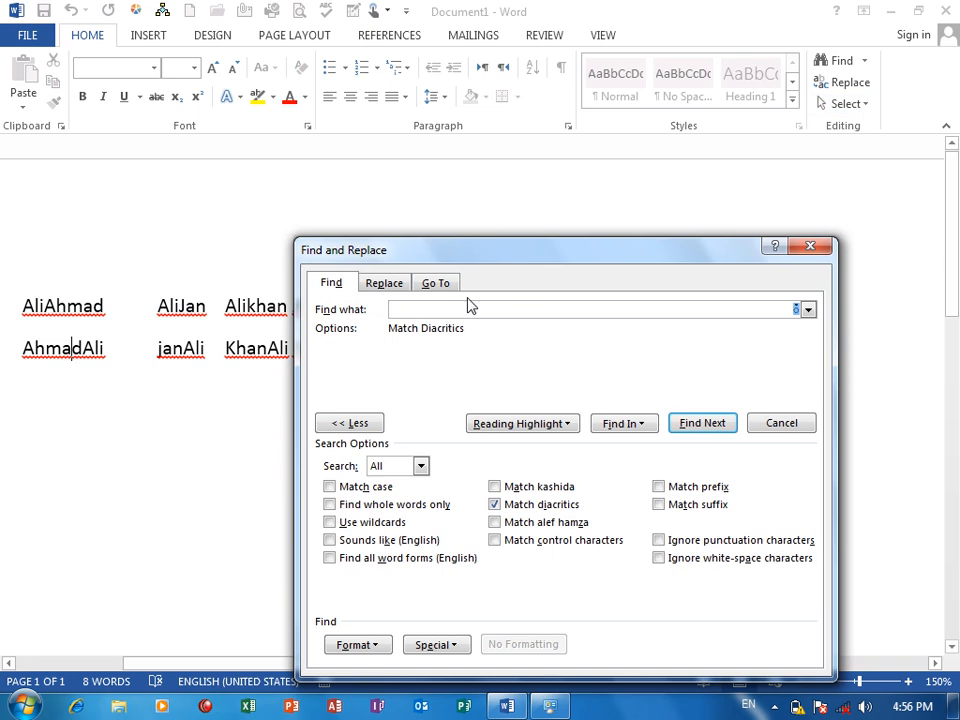
pyautogui.moveTo(426, 258); pyautogui.dragTo(413, 230)
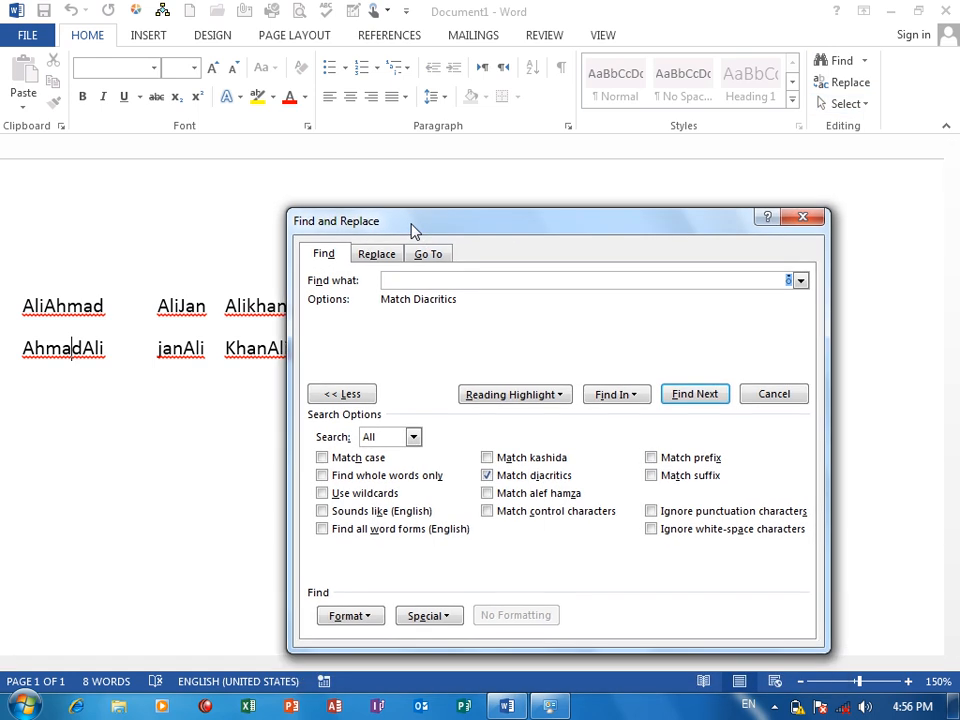
pyautogui.moveTo(439, 227); pyautogui.dragTo(435, 191)
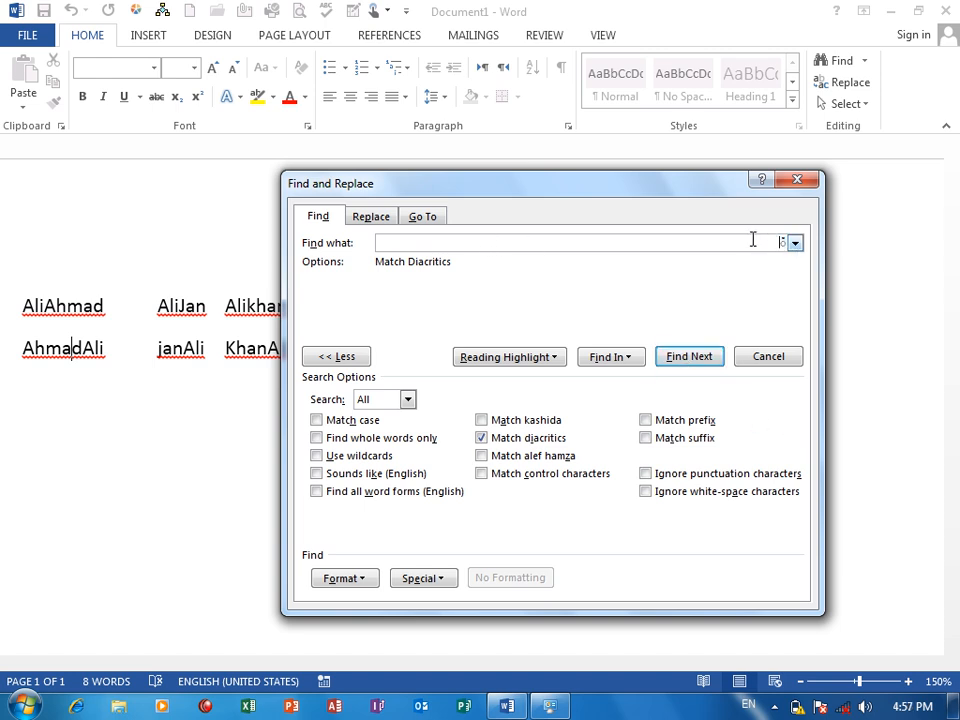
pyautogui.press('BackSpace')
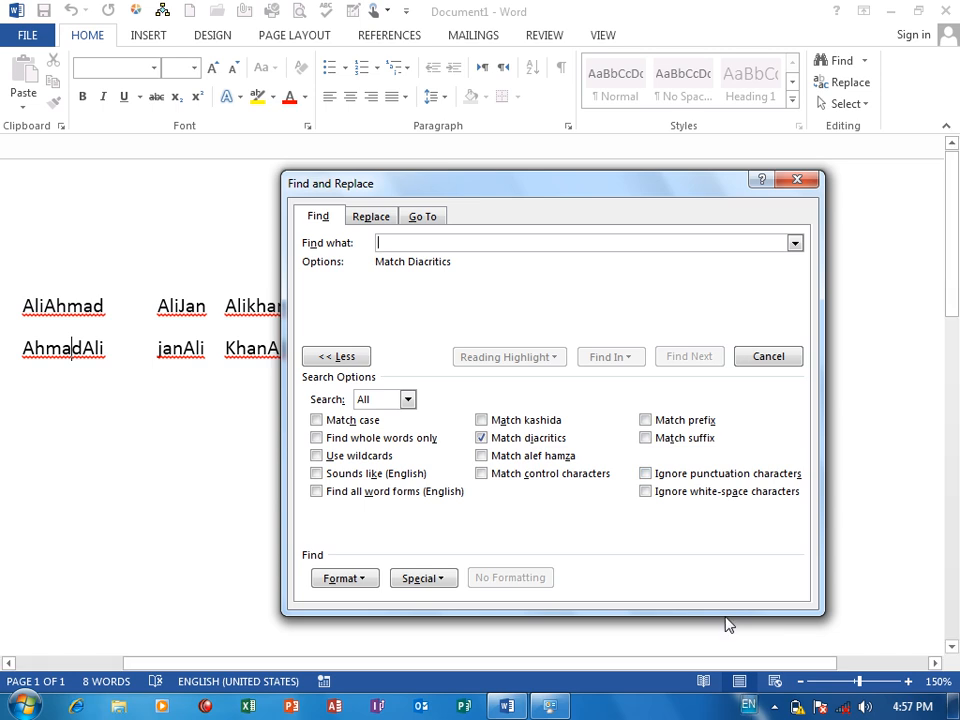
pyautogui.moveTo(433, 189); pyautogui.dragTo(527, 216)
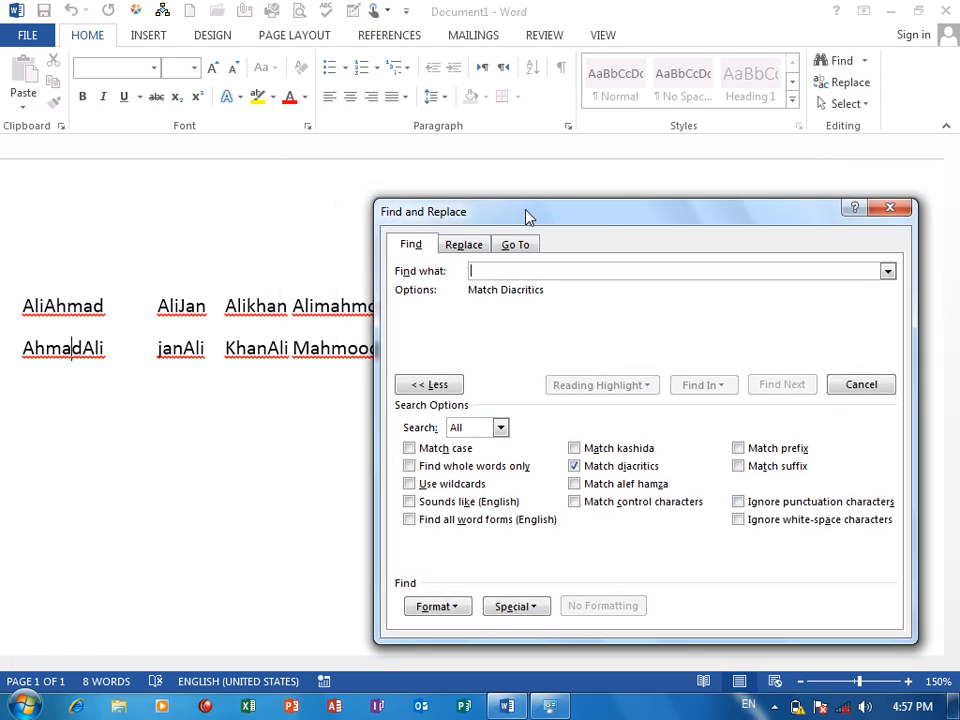
pyautogui.write('Ali')
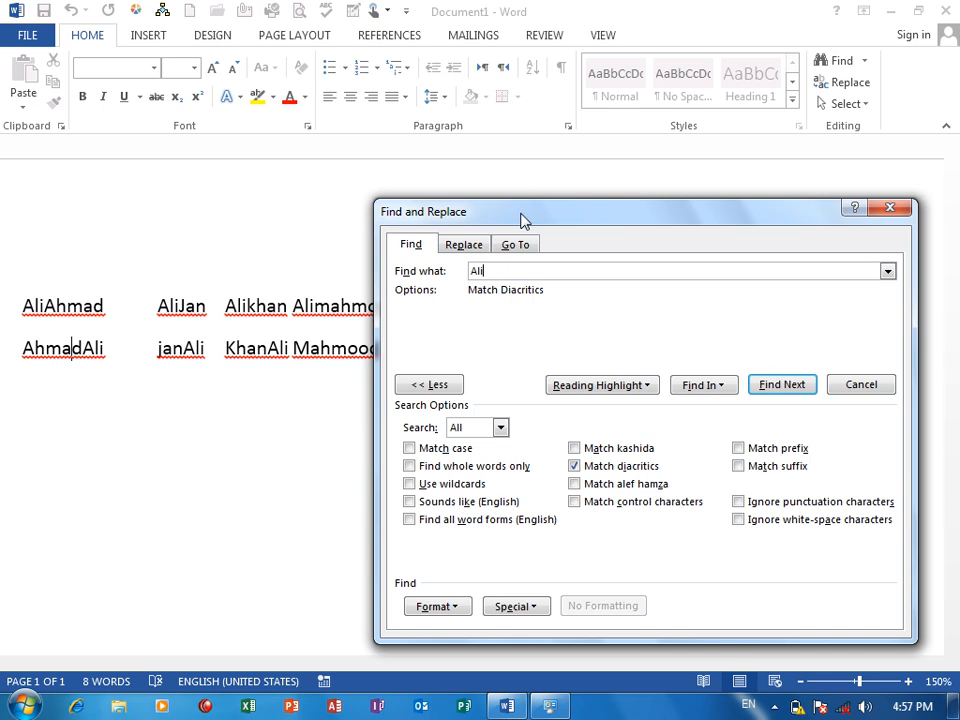
pyautogui.moveTo(520, 218); pyautogui.dragTo(537, 187)
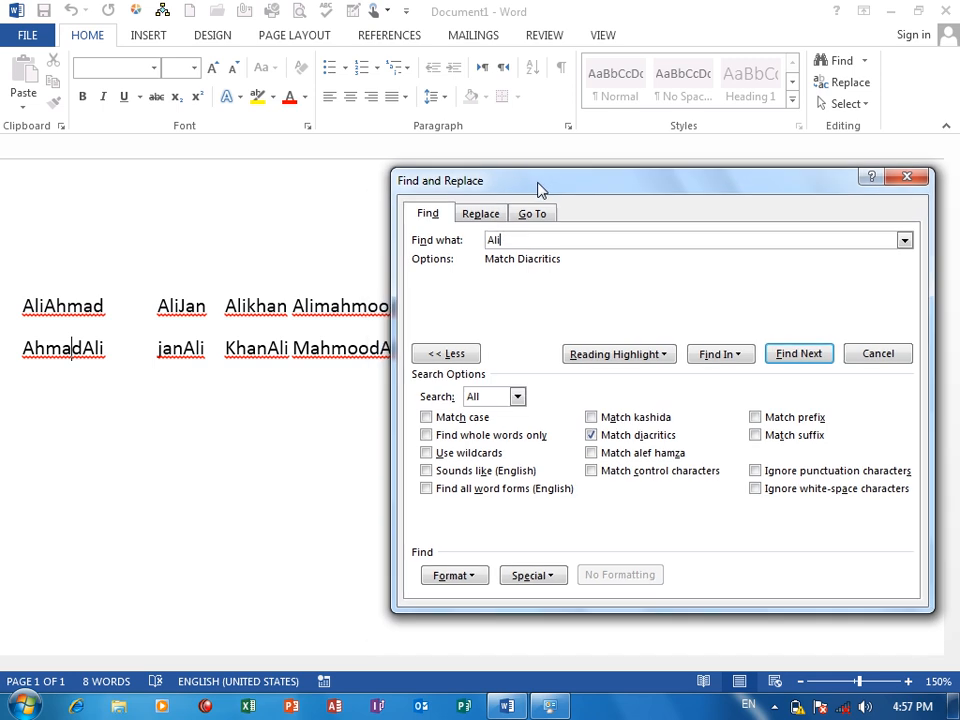
pyautogui.click(630, 435)
# Select all occurrences of the given name in the main document and move the search dialog clear of the text.
pyautogui.click(733, 355)
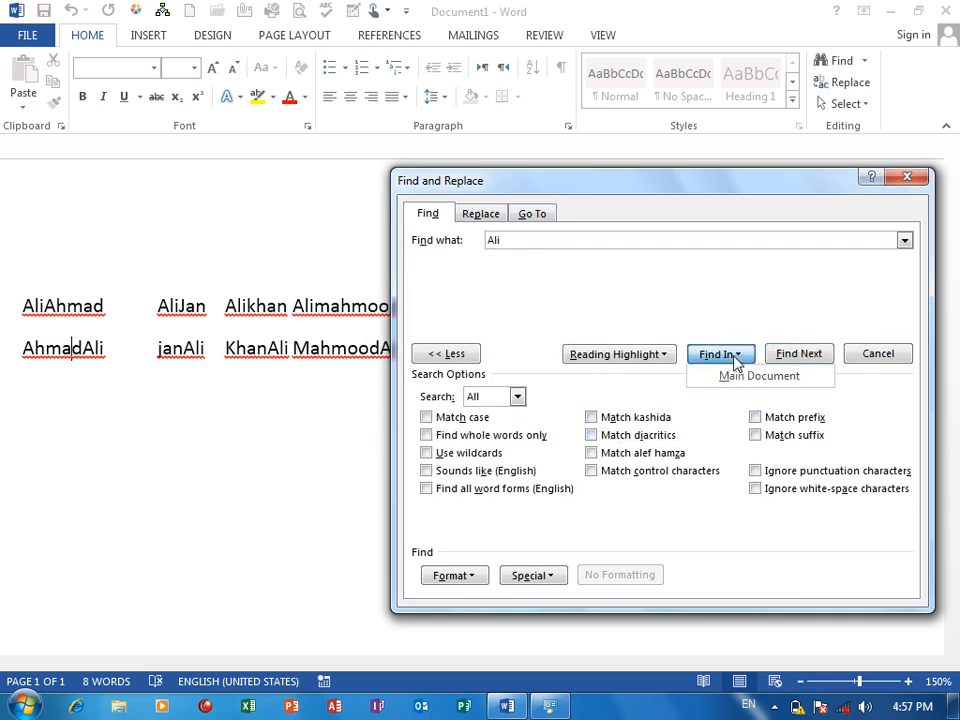
pyautogui.click(741, 386)
pyautogui.moveTo(636, 172); pyautogui.dragTo(665, 331)
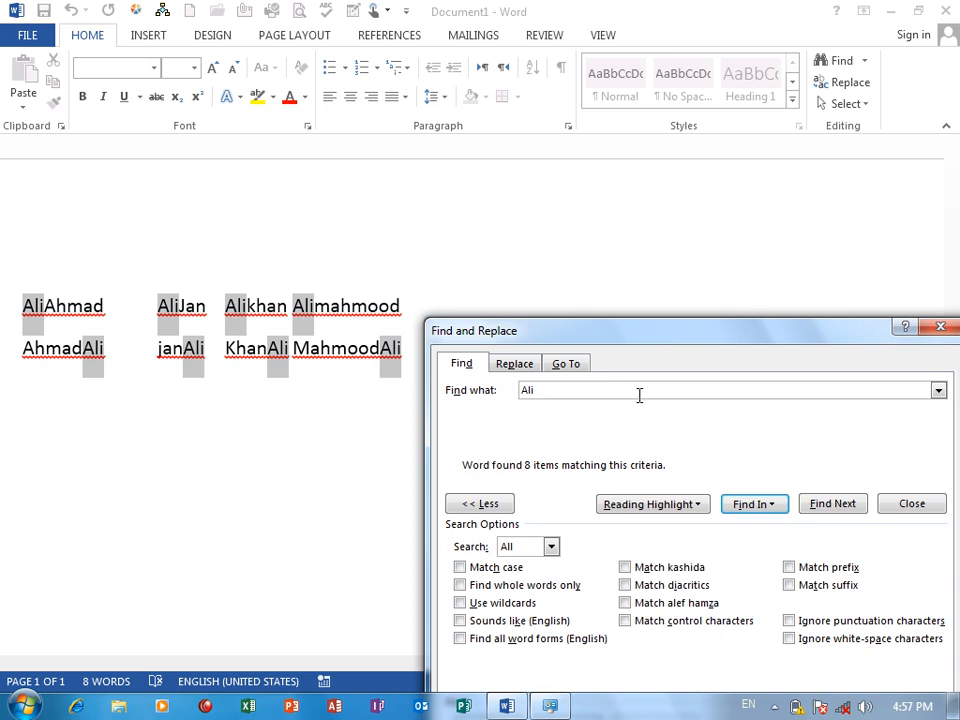
pyautogui.moveTo(621, 332); pyautogui.dragTo(638, 261)
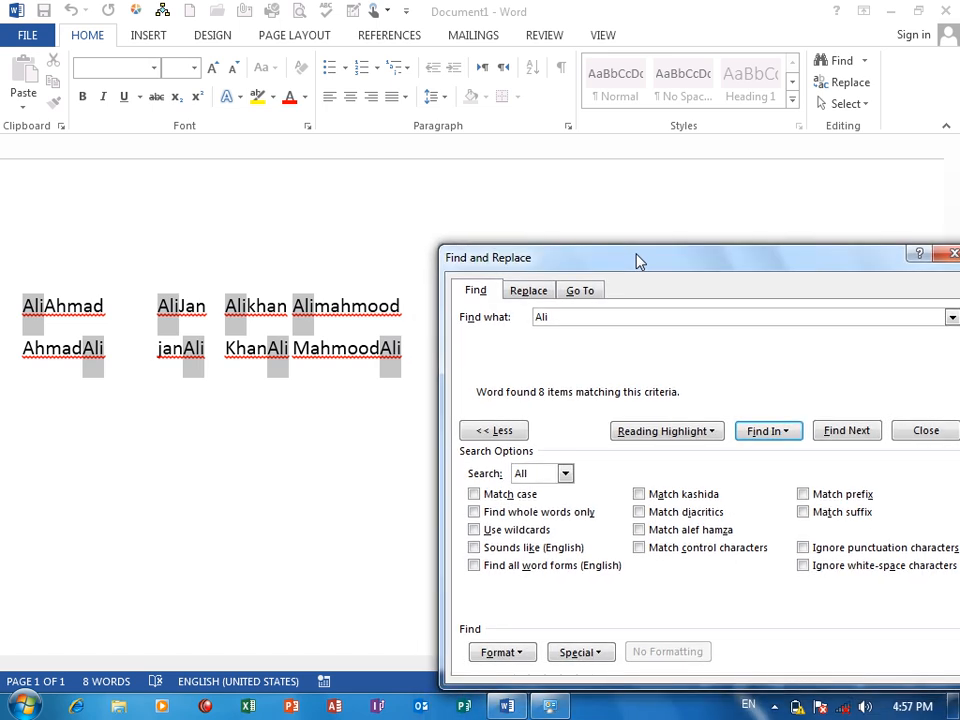
pyautogui.click(619, 219)
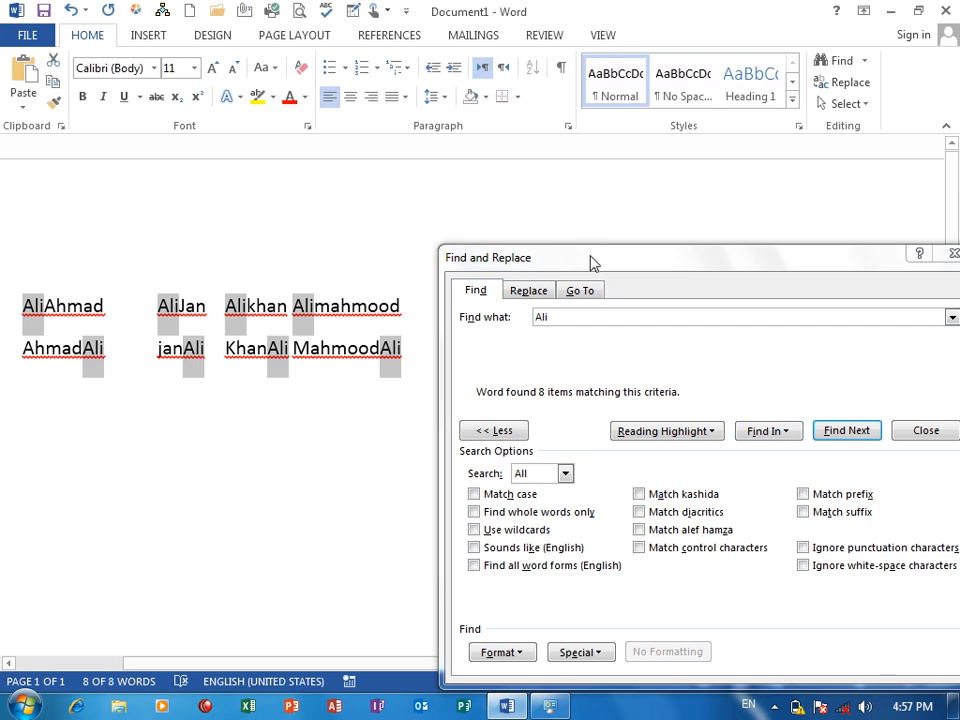
# Turn on Match prefix and select all occurrences of the given name in the main document.
pyautogui.moveTo(592, 268); pyautogui.dragTo(575, 175)
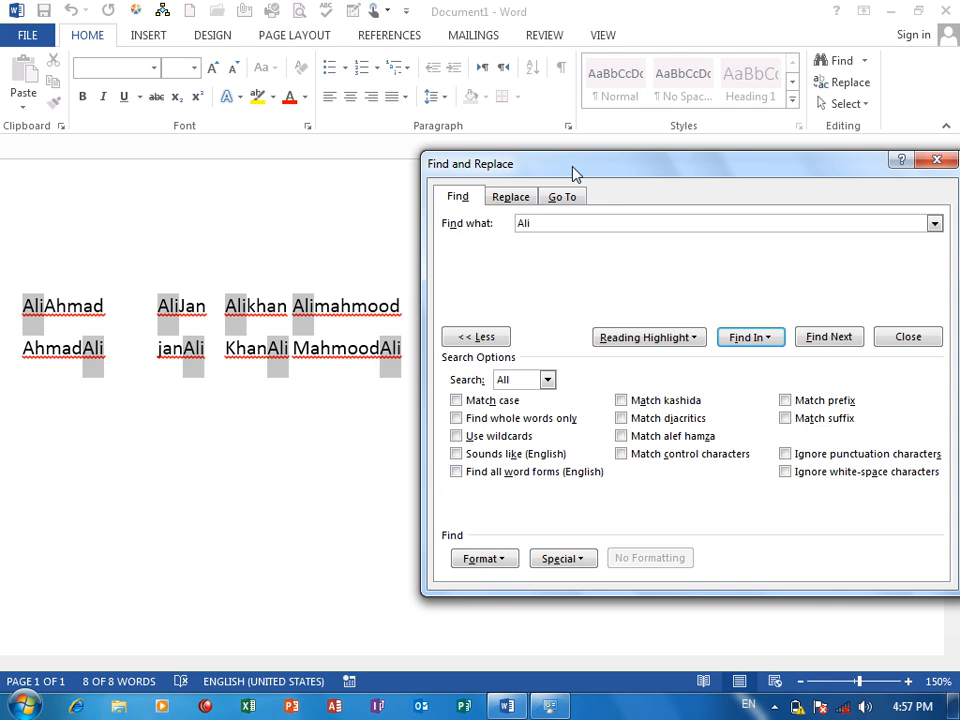
pyautogui.click(801, 404)
pyautogui.click(753, 338)
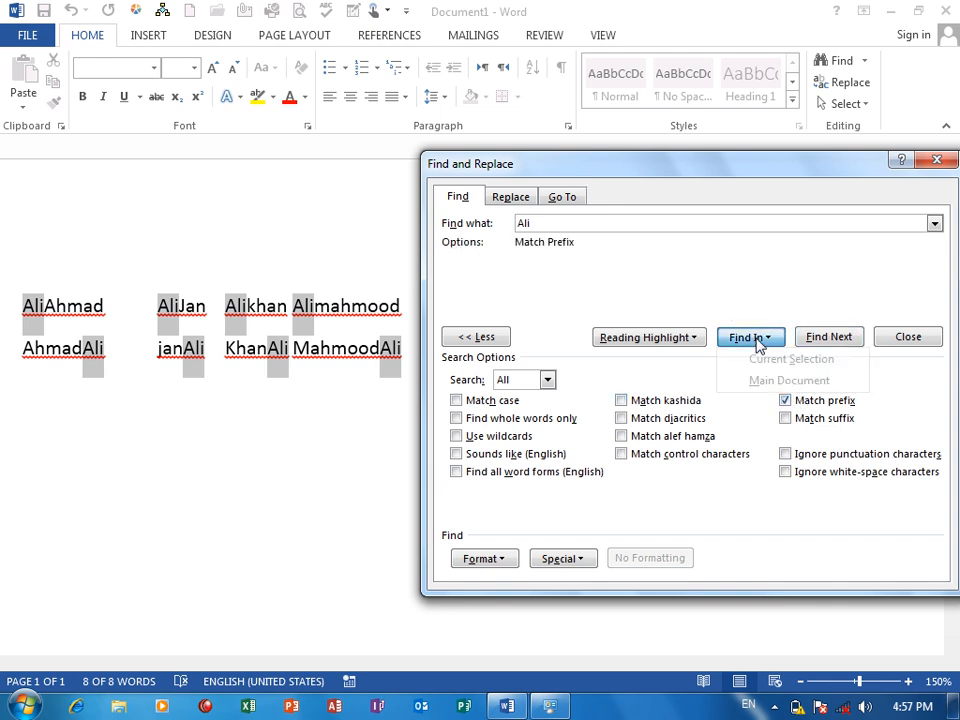
pyautogui.click(768, 381)
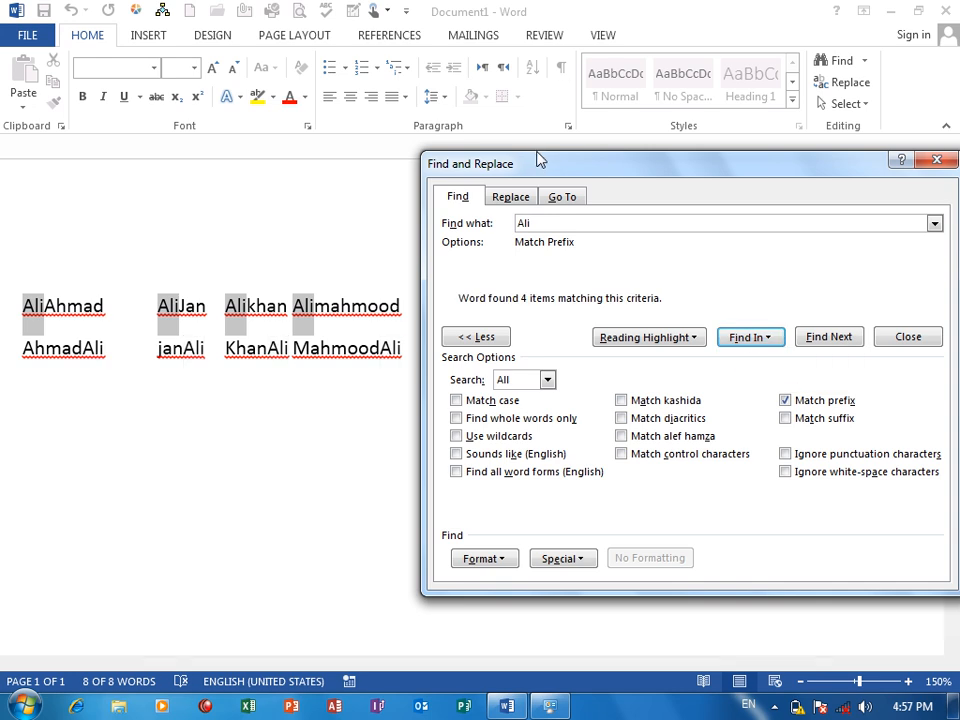
pyautogui.moveTo(536, 154); pyautogui.dragTo(546, 362)
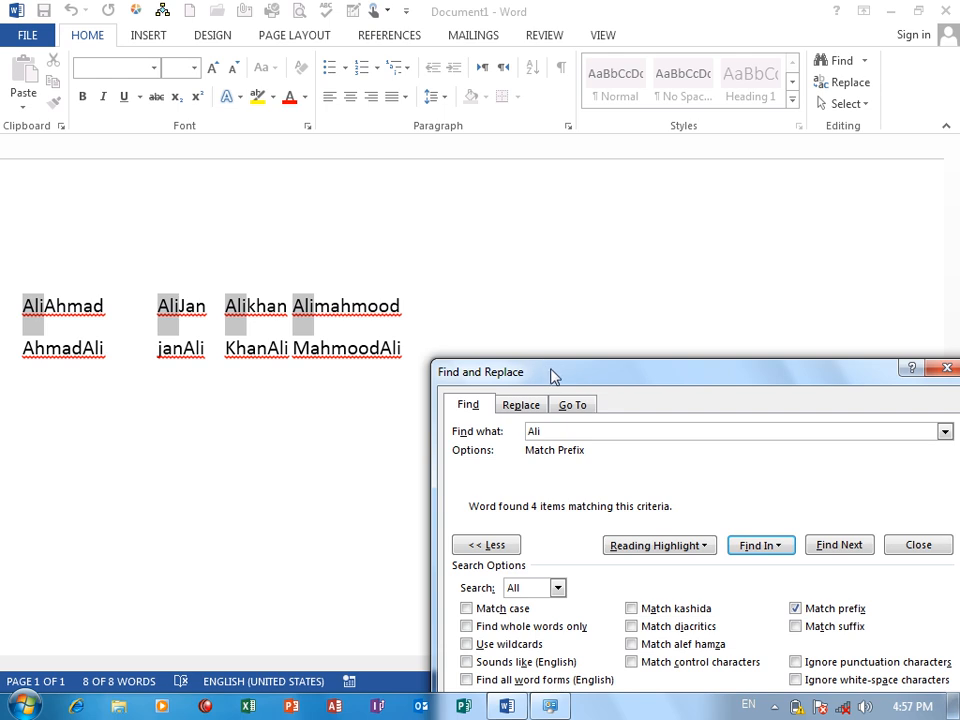
# Replace the Match prefix option with Match suffix and select all matching occurrences of the given name in the main document.
pyautogui.moveTo(548, 370); pyautogui.dragTo(516, 193)
pyautogui.click(775, 430)
pyautogui.click(790, 449)
pyautogui.click(733, 369)
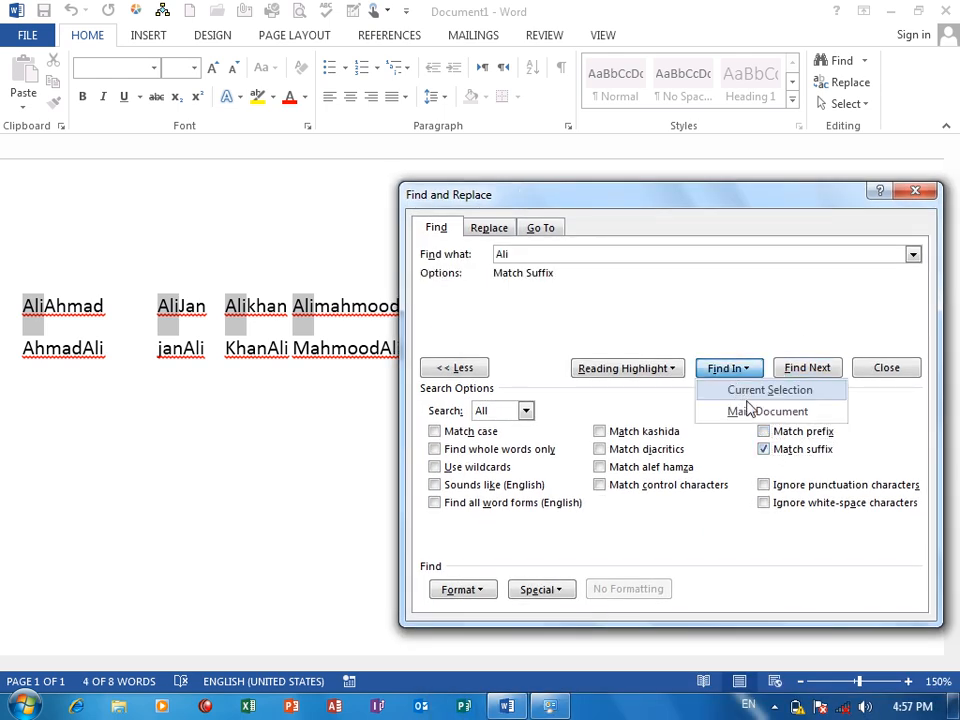
pyautogui.click(752, 414)
pyautogui.moveTo(582, 204); pyautogui.dragTo(670, 149)
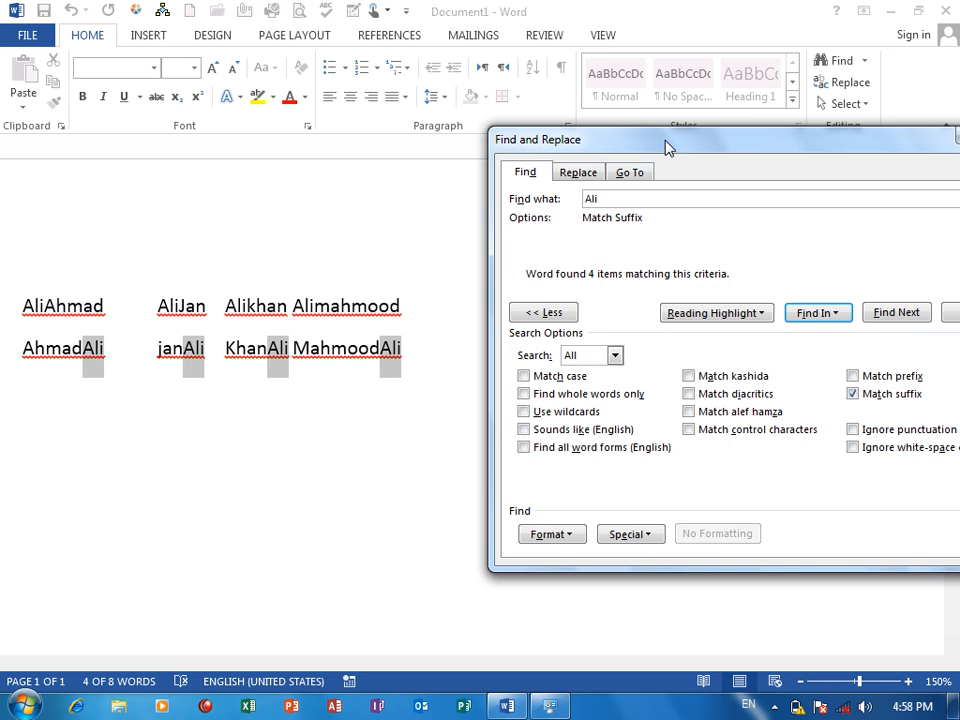
# Turn off Match suffix and close the Find and Replace dialog.
pyautogui.click(881, 398)
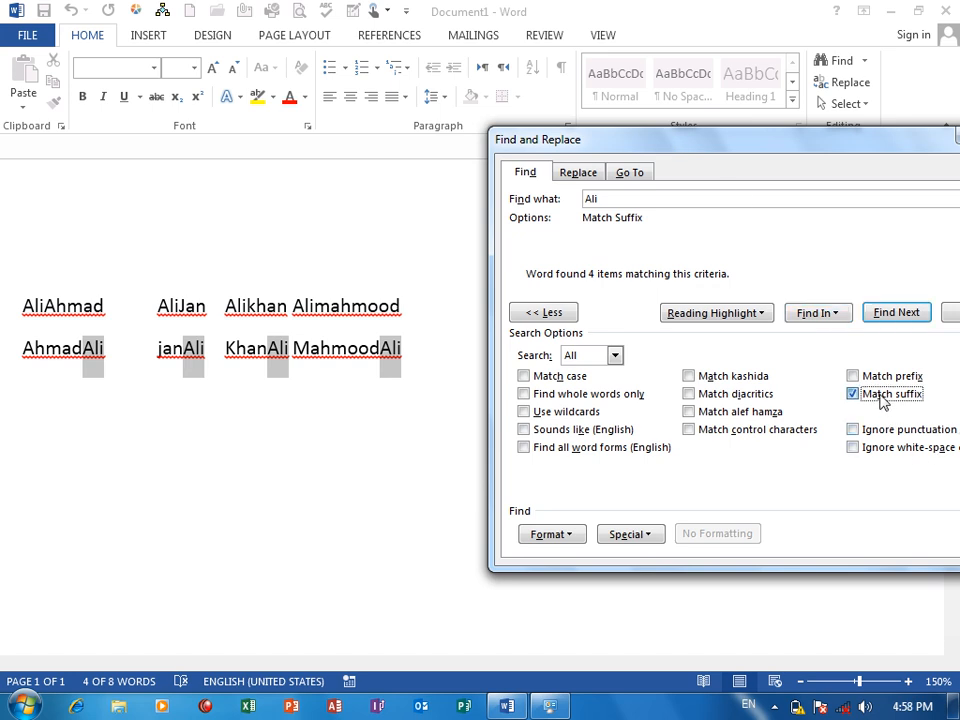
pyautogui.click(881, 398)
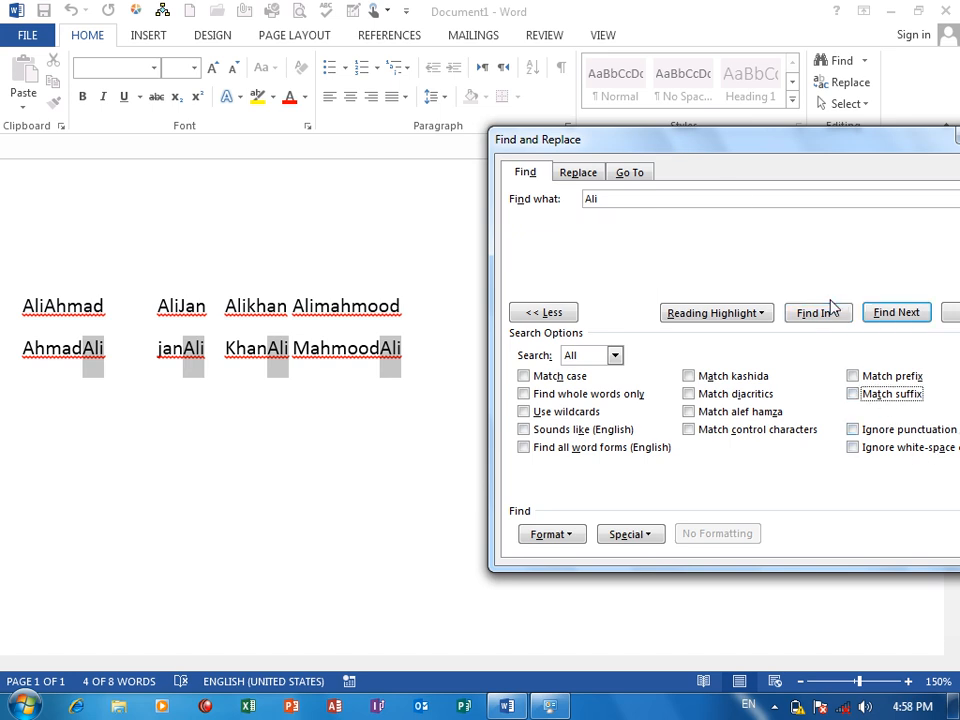
pyautogui.moveTo(767, 146); pyautogui.dragTo(678, 86)
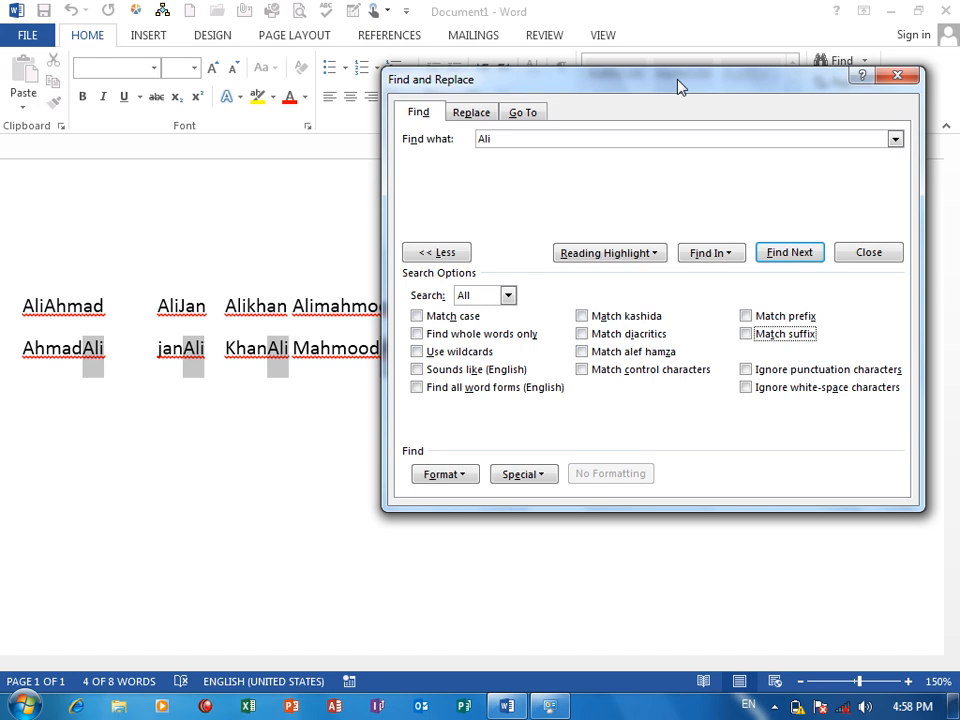
pyautogui.click(897, 76)
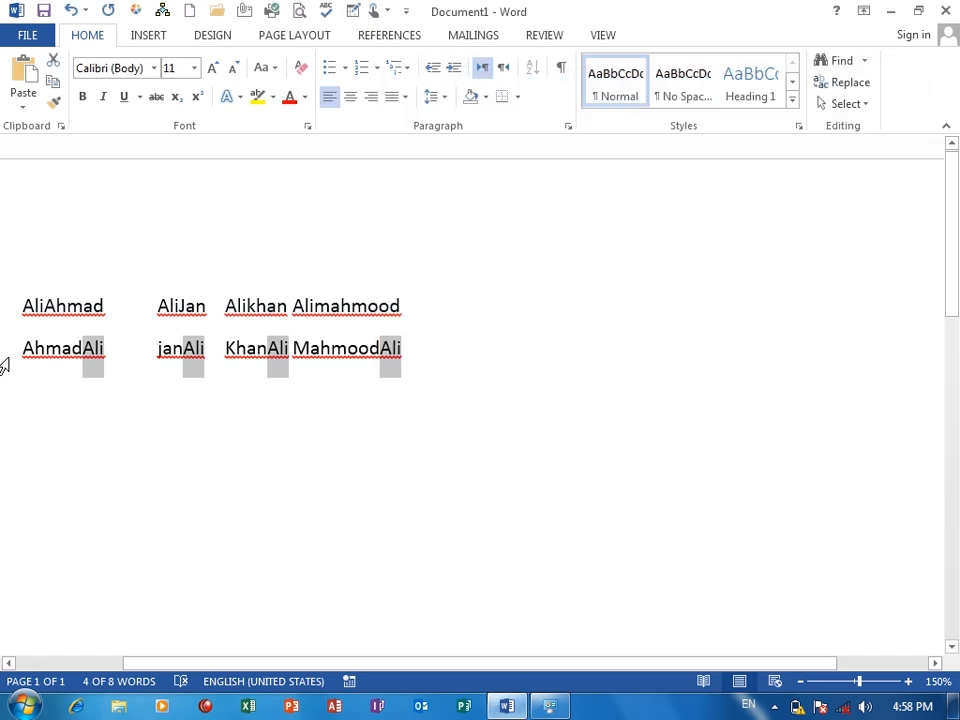
# Insert several spaces after the first letter of each of the first three names in the first line.
pyautogui.click(36, 306)
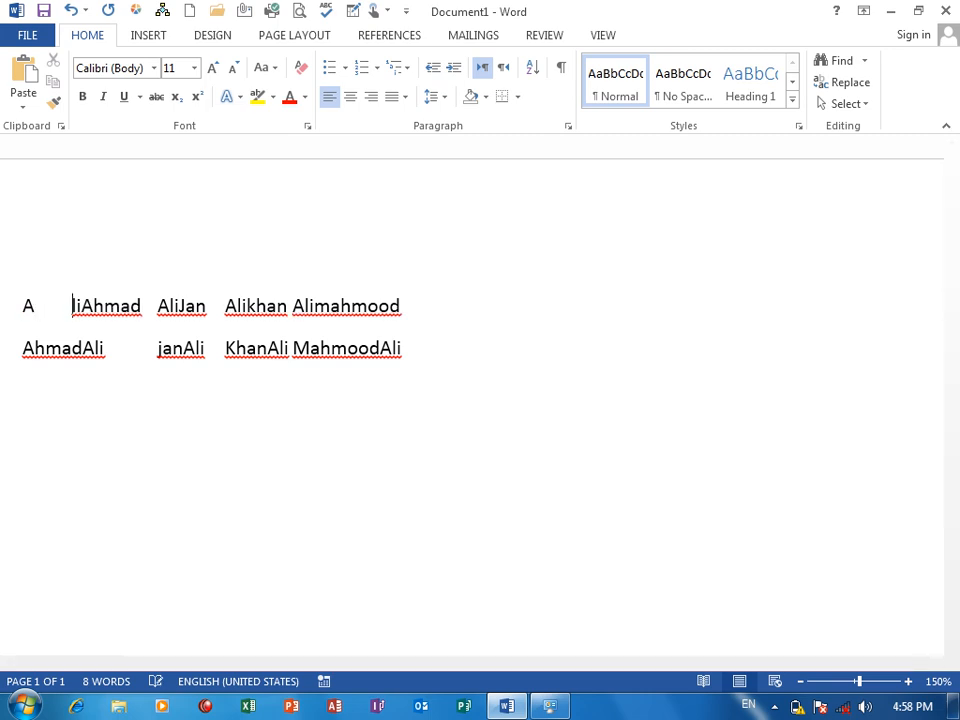
pyautogui.click(163, 306)
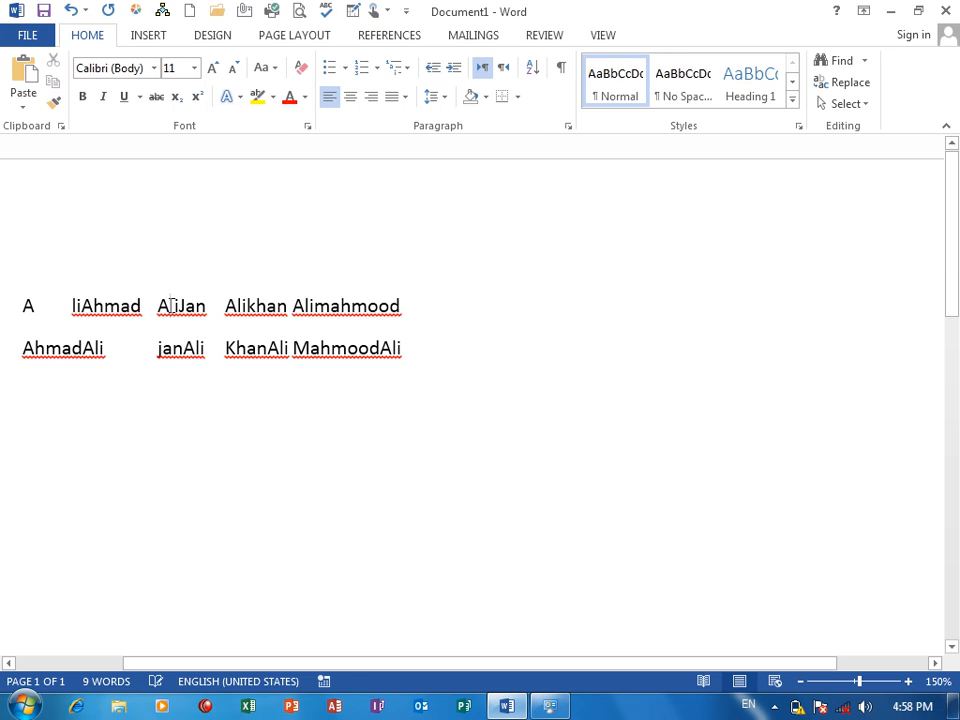
pyautogui.click(240, 305)
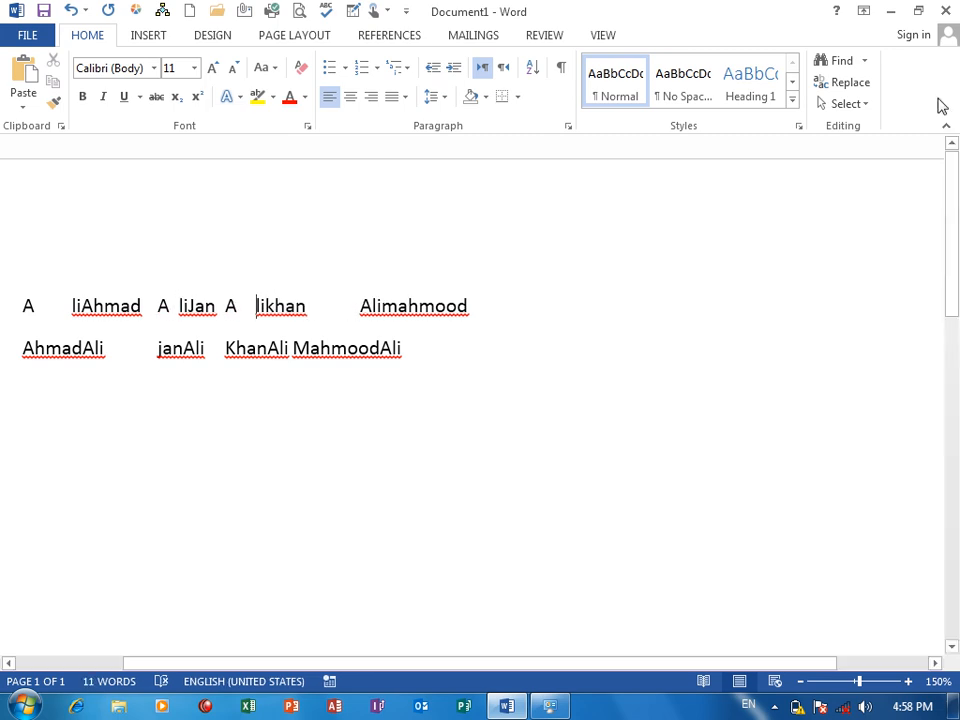
# Reopen Advanced Find and select all occurrences of the given name in the main document with no search options on.
pyautogui.click(863, 62)
pyautogui.click(864, 113)
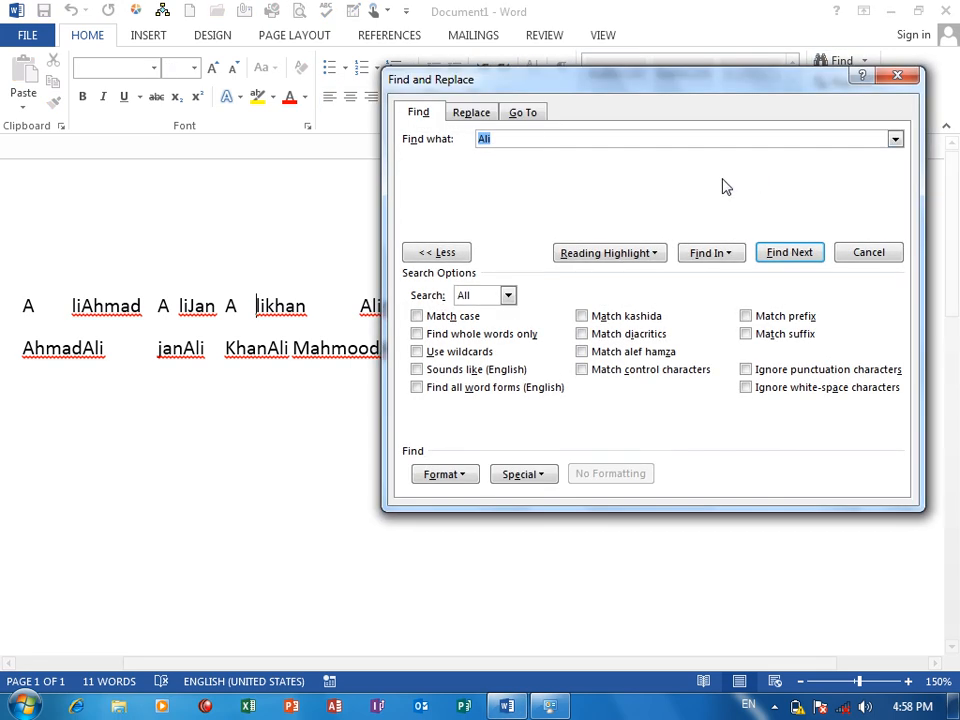
pyautogui.click(531, 137)
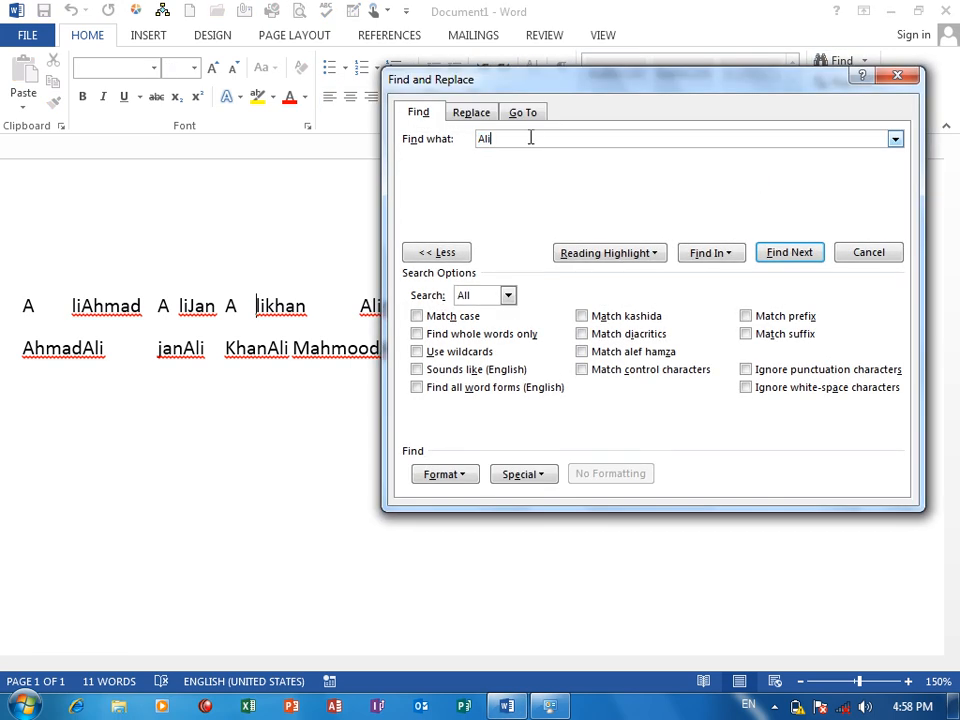
pyautogui.click(709, 254)
pyautogui.click(727, 276)
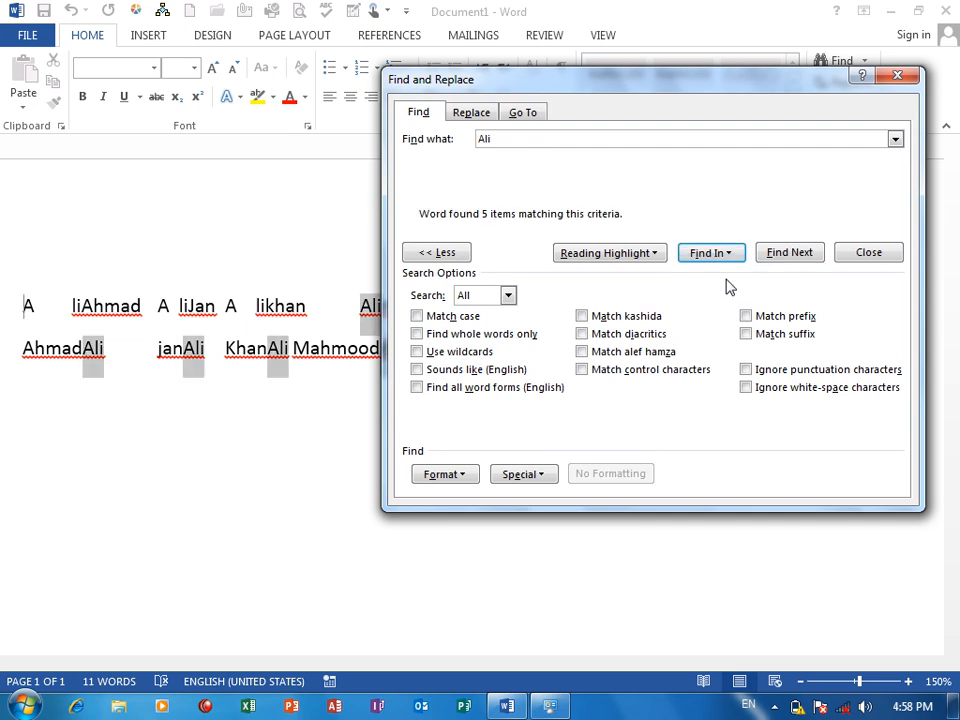
pyautogui.moveTo(579, 85); pyautogui.dragTo(658, 120)
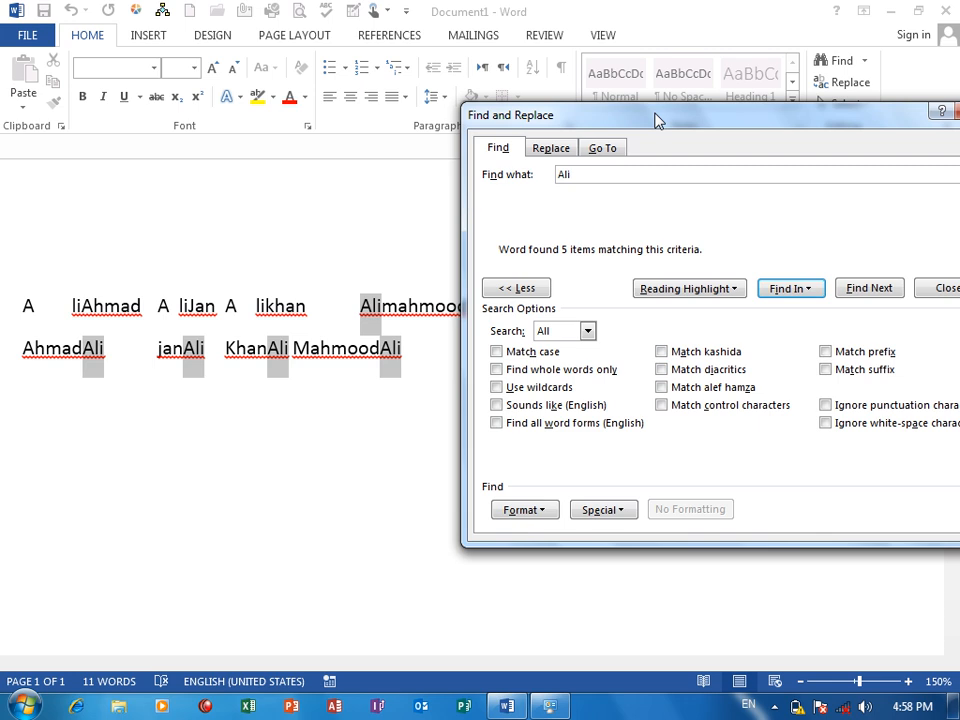
pyautogui.moveTo(628, 113); pyautogui.dragTo(590, 88)
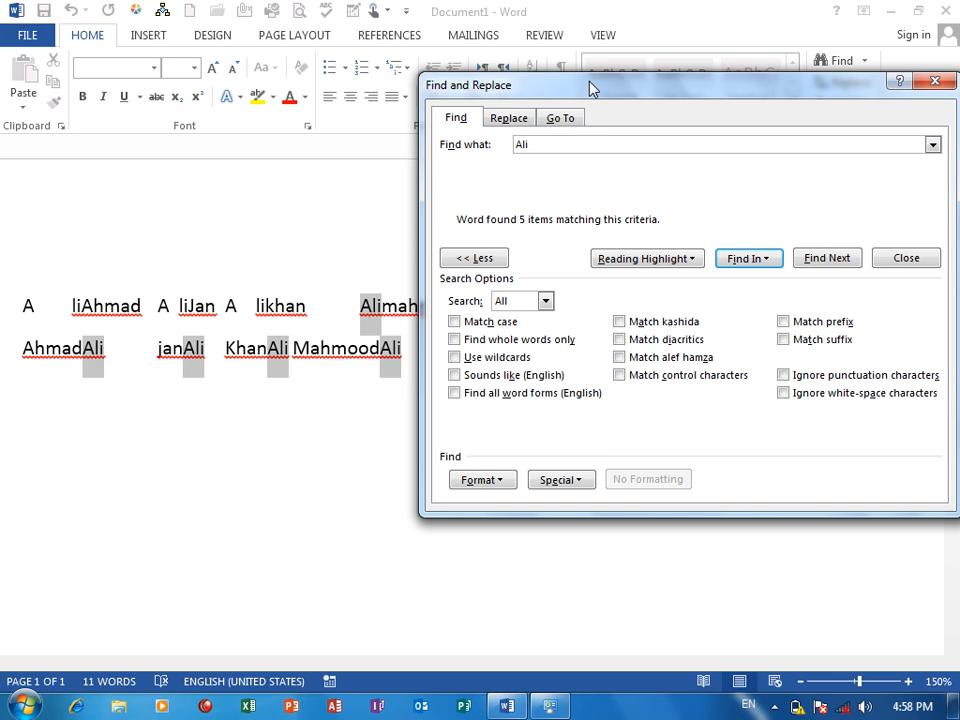
# Turn on only Ignore white-space characters and select all occurrences of the given name in the main document.
pyautogui.click(823, 380)
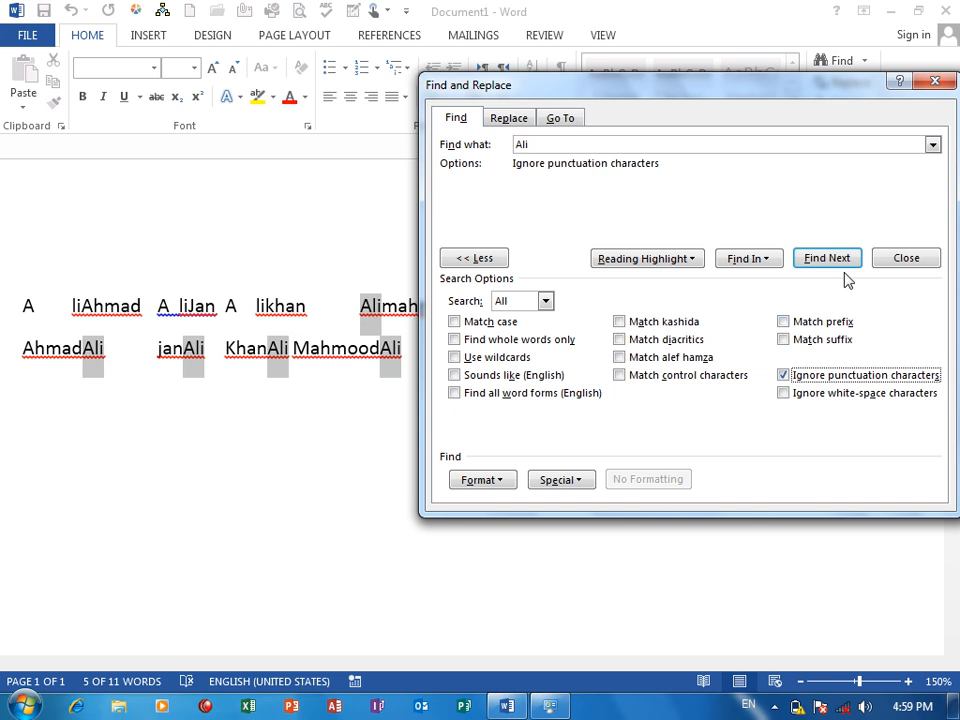
pyautogui.click(815, 377)
pyautogui.click(809, 395)
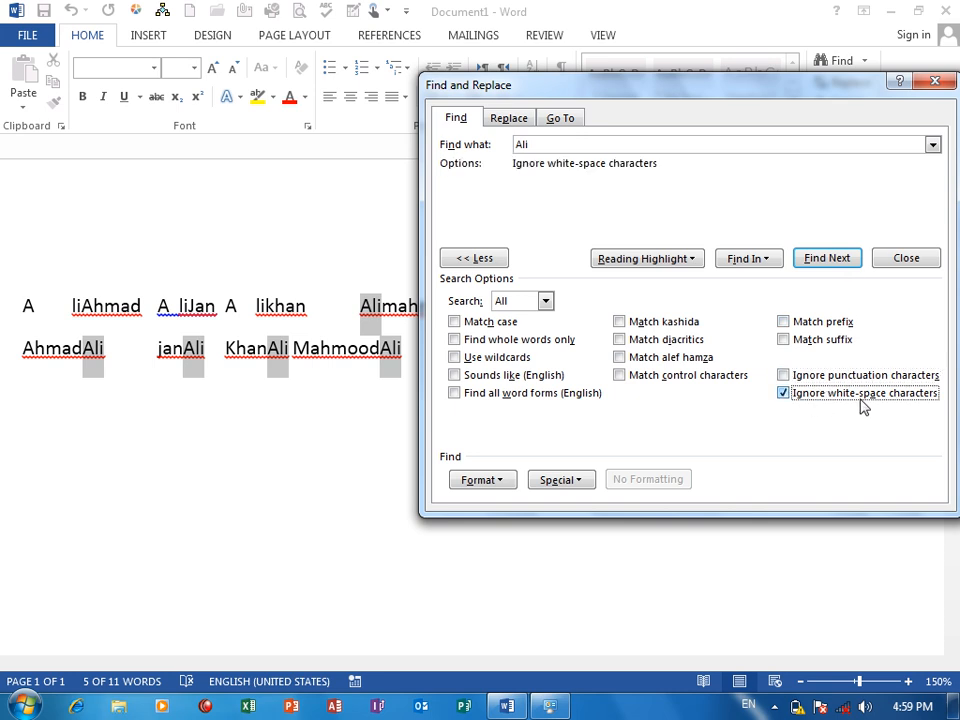
pyautogui.click(753, 261)
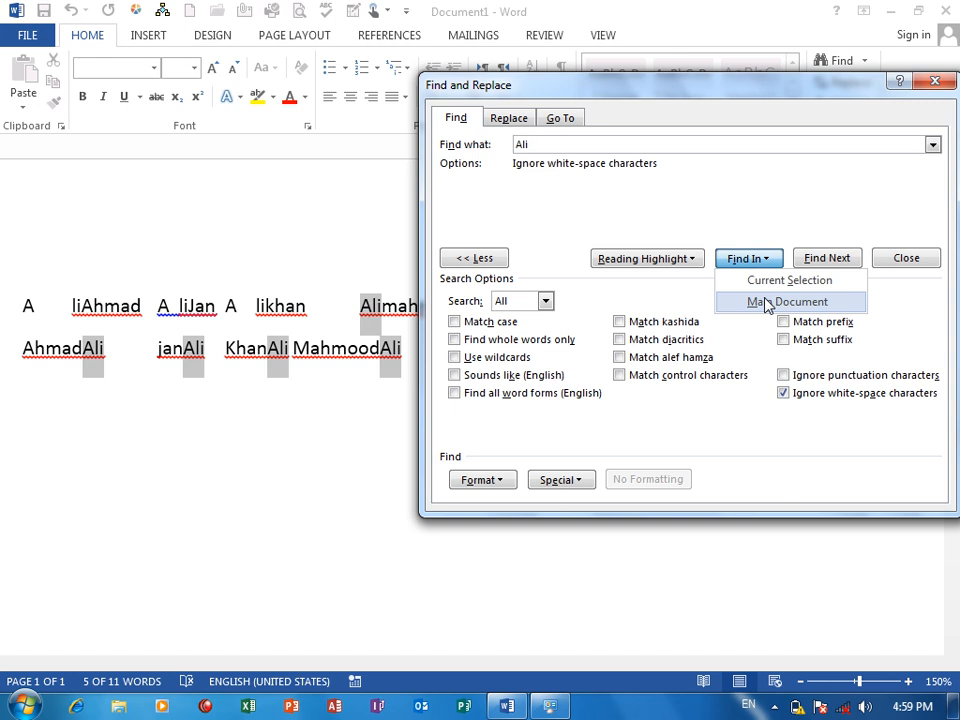
pyautogui.click(767, 302)
pyautogui.moveTo(656, 108); pyautogui.dragTo(668, 224)
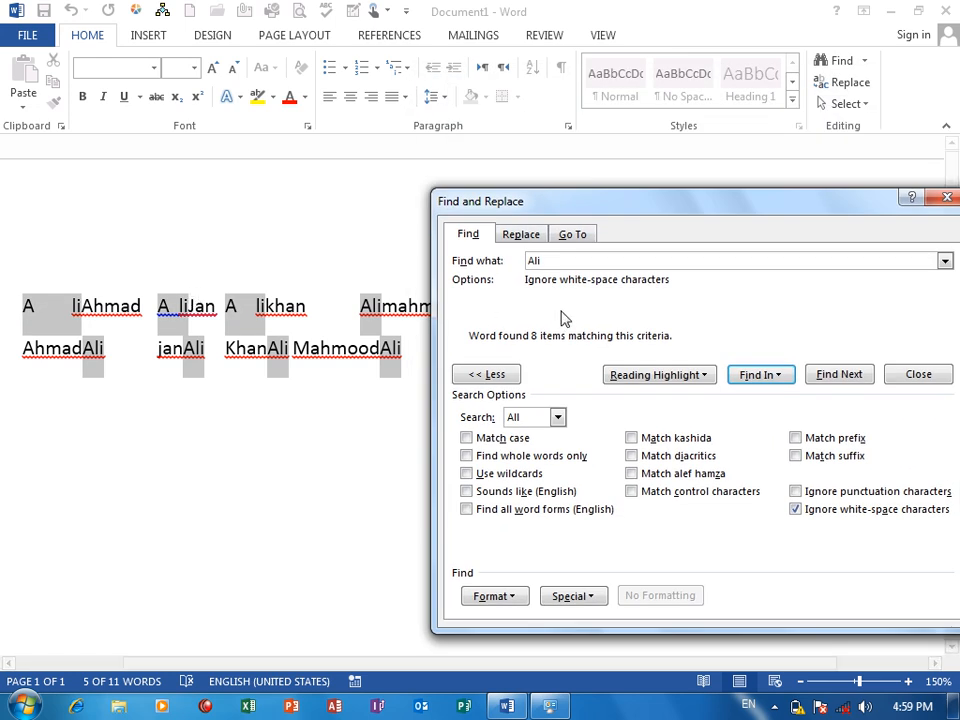
# Close the search dialog and undo the spaces inserted into the first three names.
pyautogui.click(940, 197)
pyautogui.hotkey('ctrl', 'z')
pyautogui.hotkey('ctrl', 'z')
pyautogui.hotkey('ctrl', 'z')
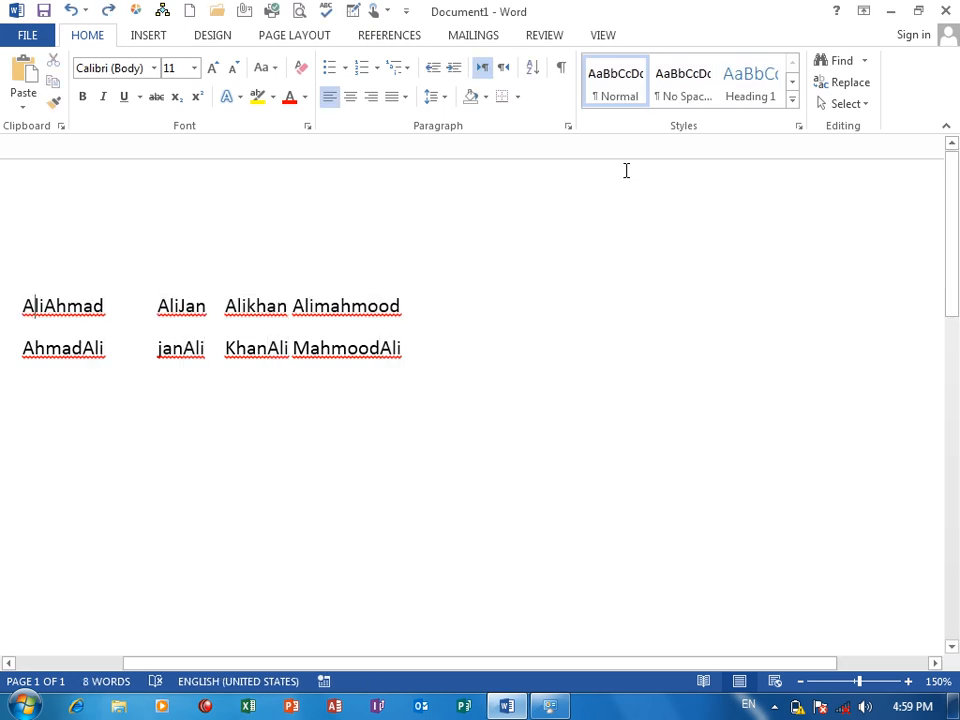
# Insert a period after the first letter of the first name and after the second letter of the second name.
pyautogui.write('.')
pyautogui.click(175, 306)
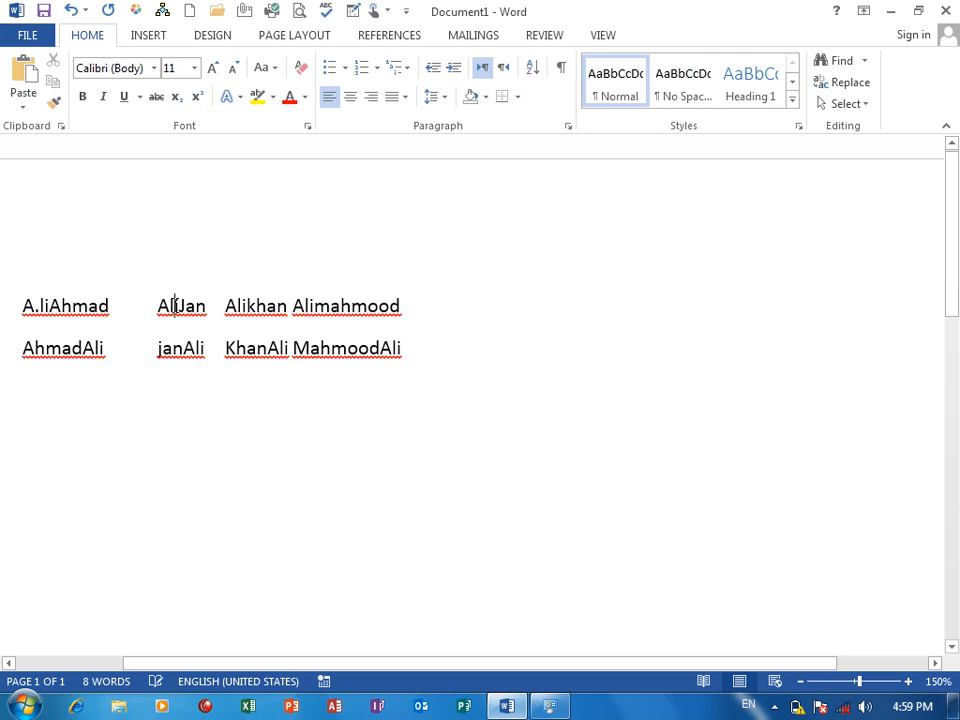
pyautogui.write('.')
pyautogui.click(258, 301)
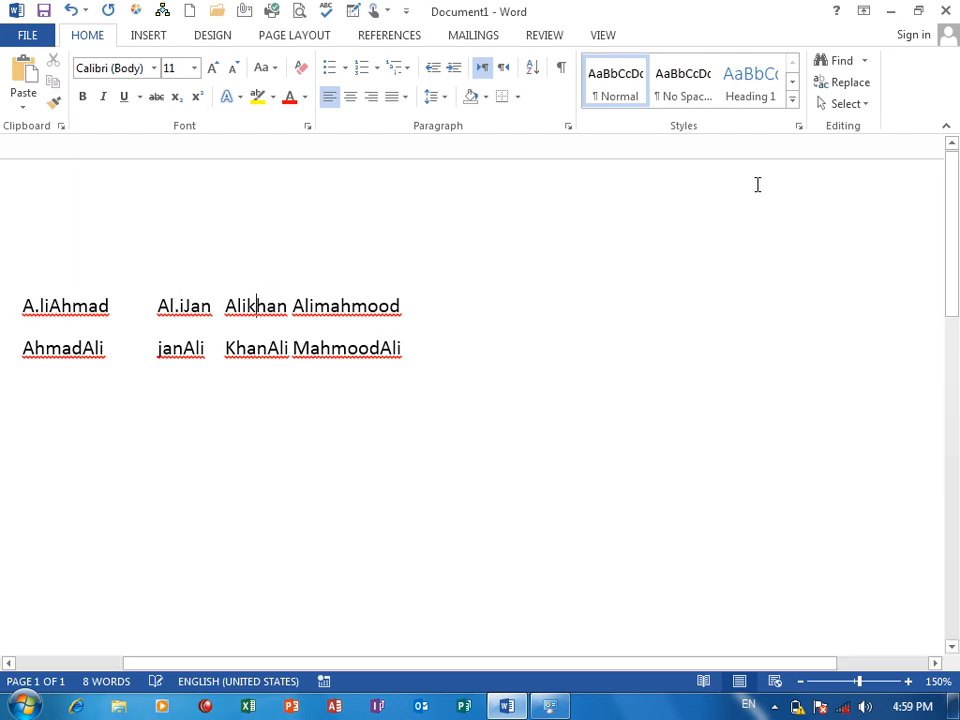
# Open Advanced Find, turn off Ignore white-space characters, and select all occurrences of the given name in the main document.
pyautogui.click(864, 62)
pyautogui.click(868, 109)
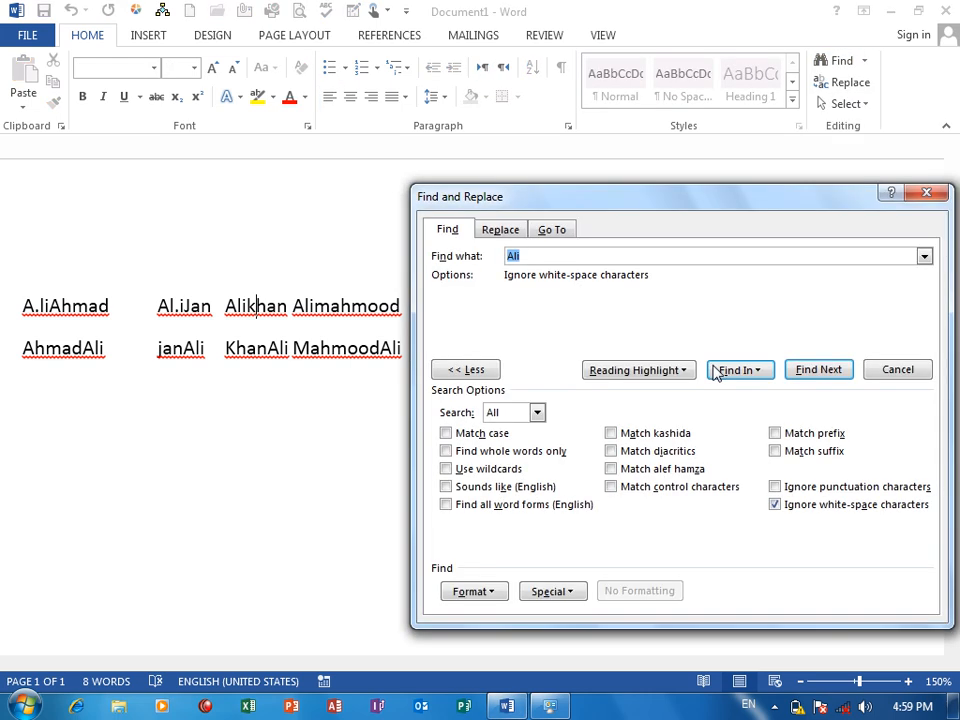
pyautogui.click(775, 505)
pyautogui.click(741, 370)
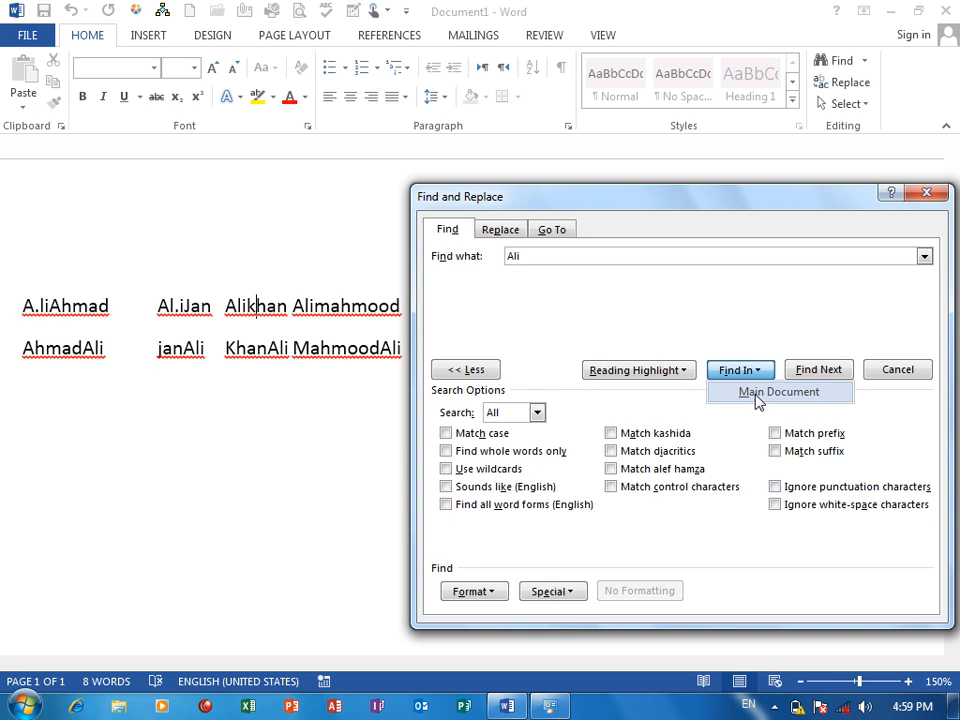
pyautogui.click(758, 393)
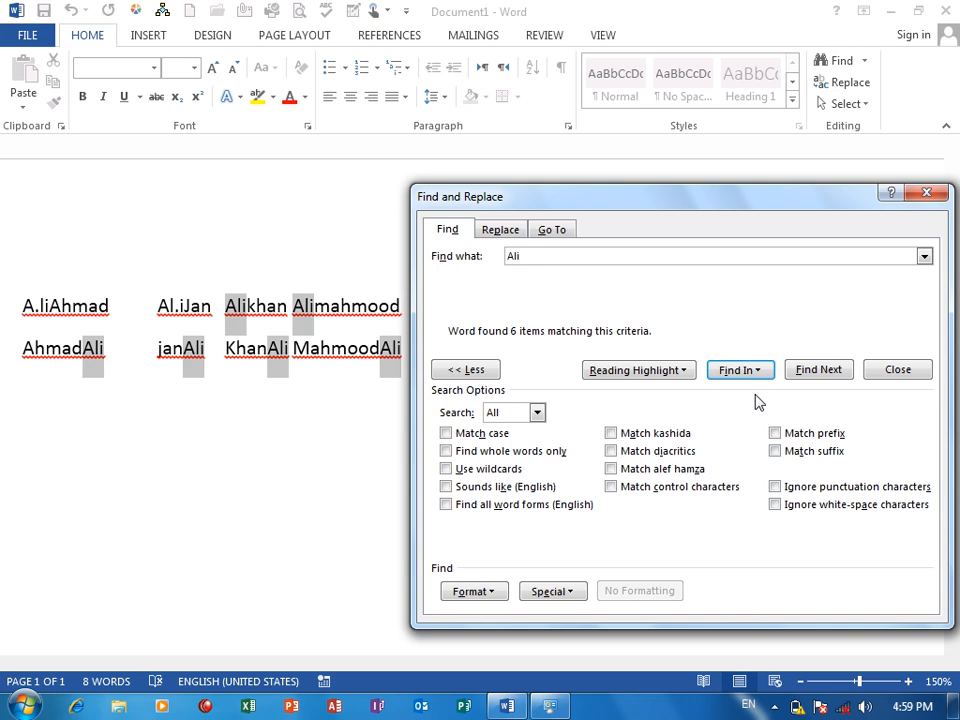
# Turn on Ignore punctuation characters and select all occurrences of the given name in the main document again.
pyautogui.click(777, 487)
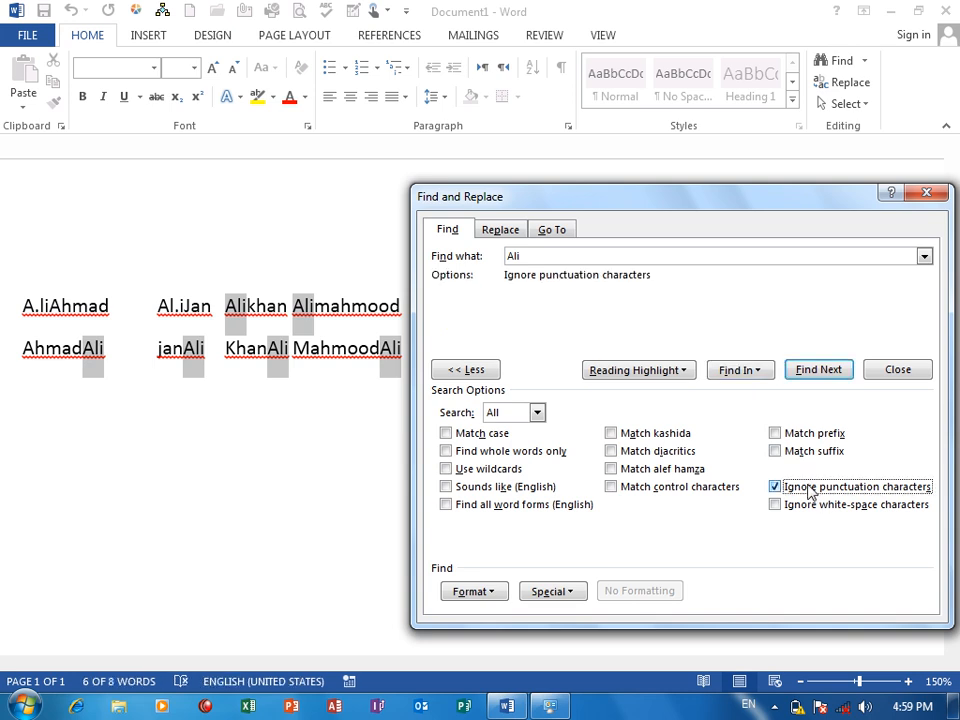
pyautogui.click(736, 370)
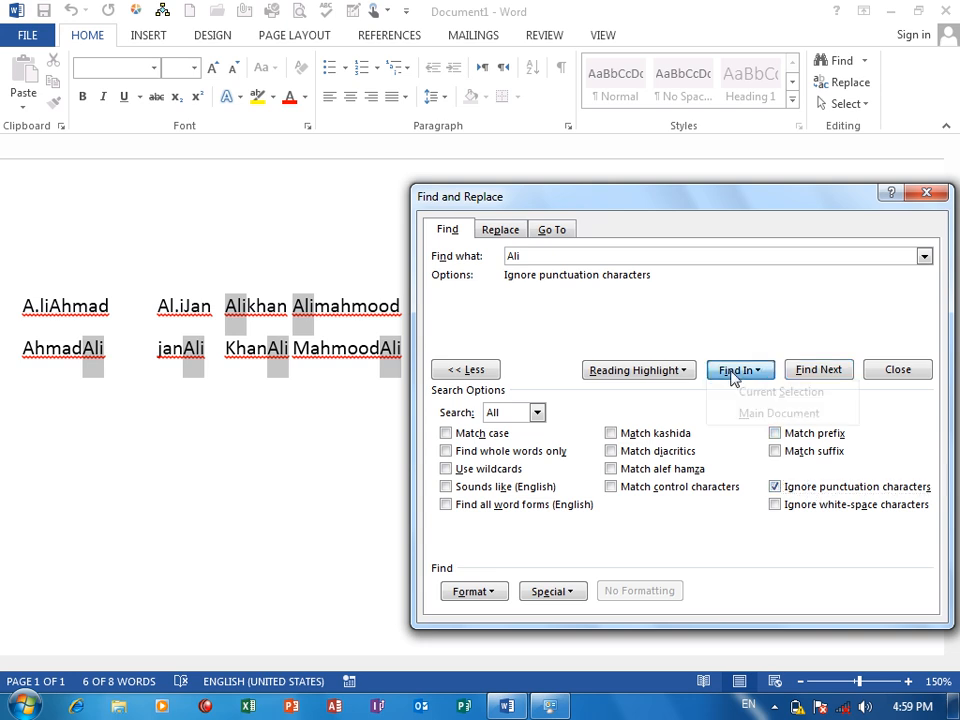
pyautogui.click(725, 414)
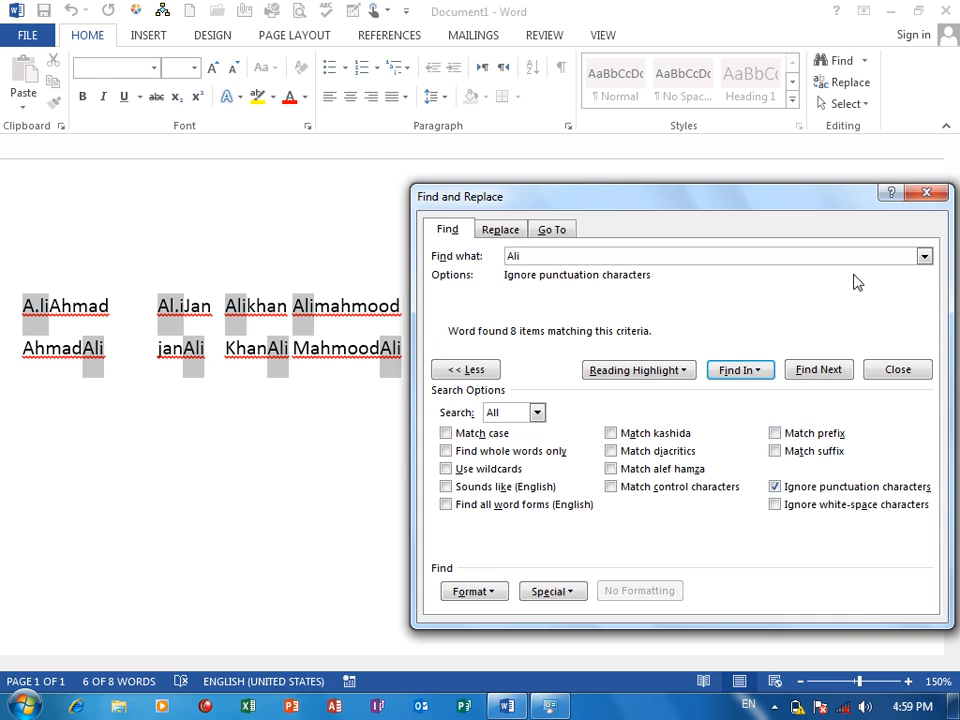
# View the list of special characters available for searching, and close the Find and Replace dialog.
pyautogui.click(548, 591)
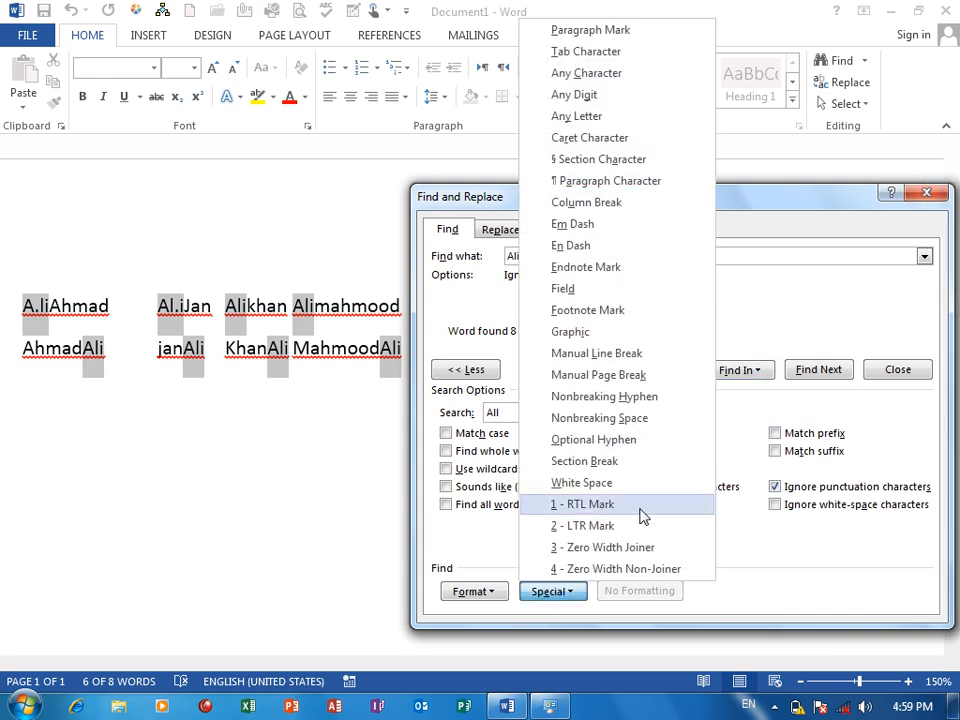
pyautogui.click(926, 193)
pyautogui.click(926, 193)
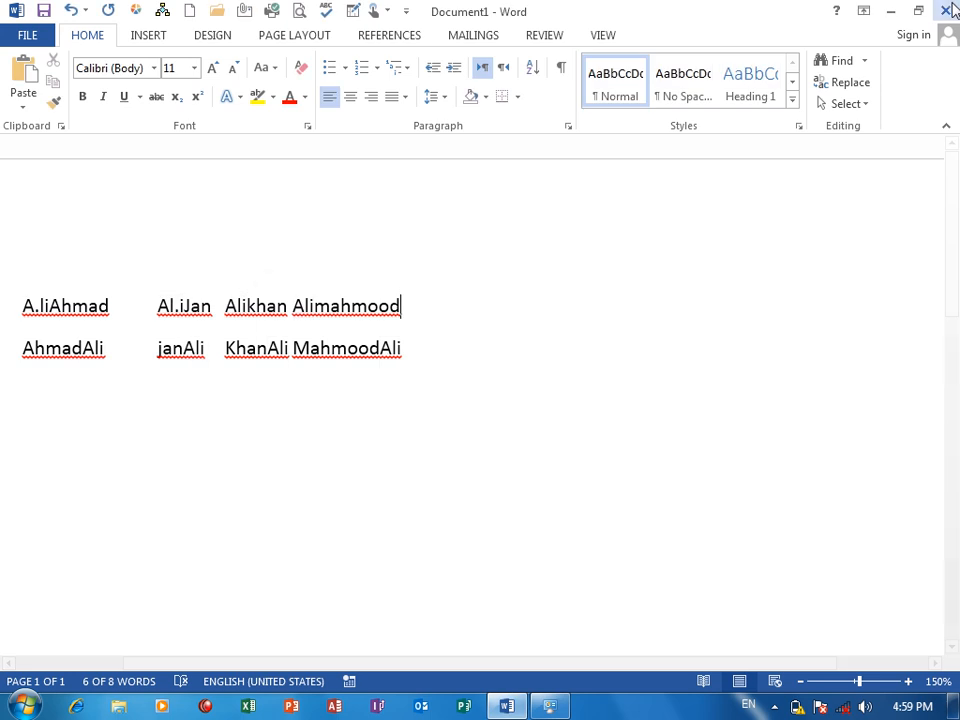
# Close the document without saving the sample text.
pyautogui.click(948, 10)
pyautogui.click(468, 393)
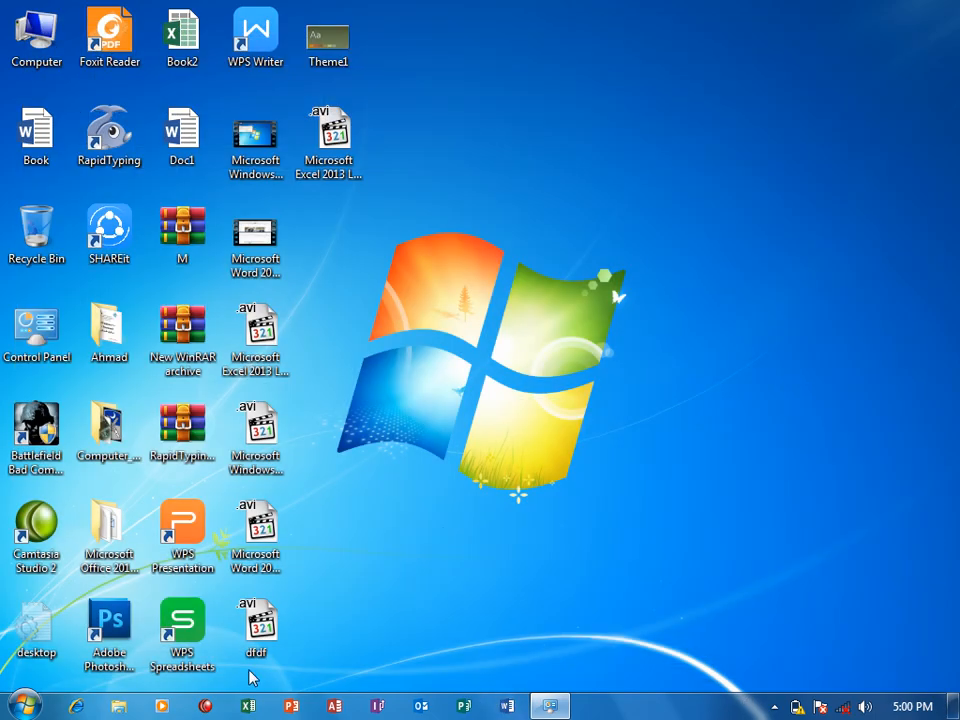